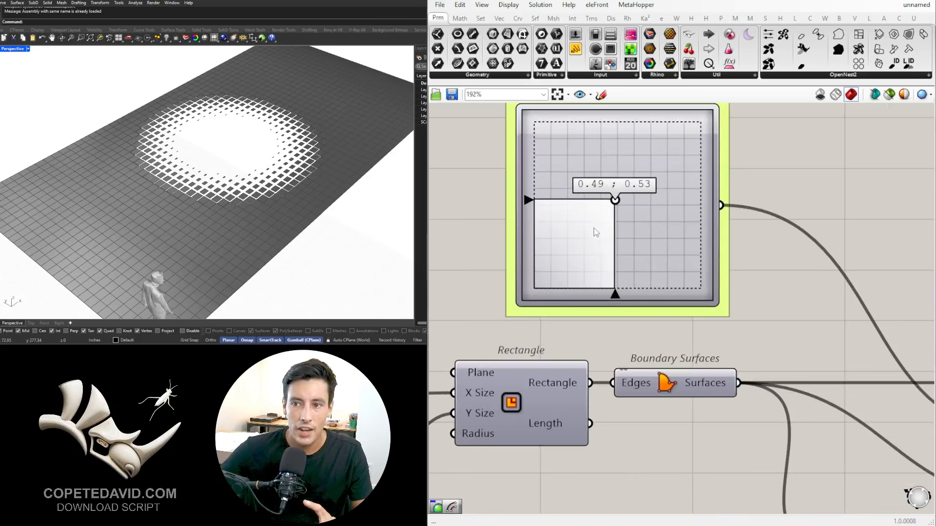
Step: Move the point location on the MD Slider to about 0.57 ; 0.5
drag(594, 228, 629, 209)
scroll(842, 248, down, 7)
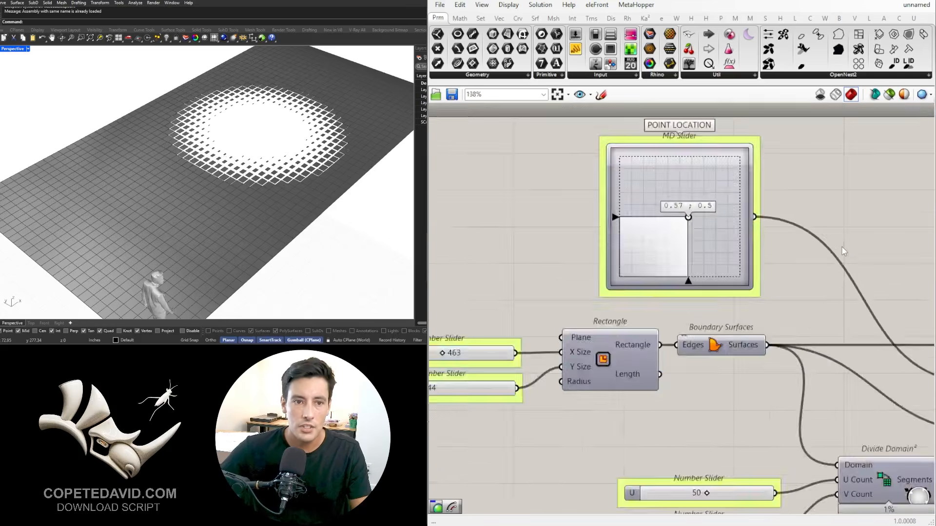
Step: Examine the finished definition from the point location slider through the domain remapping to the Offset Curve component and its outputs
right_drag(852, 287, 487, 260)
right_drag(896, 265, 697, 282)
scroll(683, 281, up, 5)
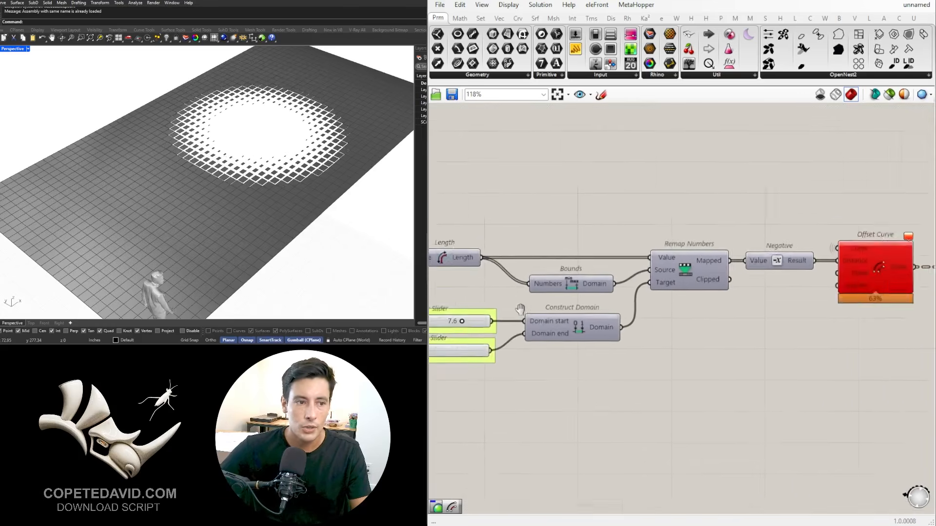
right_drag(520, 311, 702, 286)
scroll(643, 292, up, 5)
drag(665, 283, 640, 199)
scroll(640, 198, down, 10)
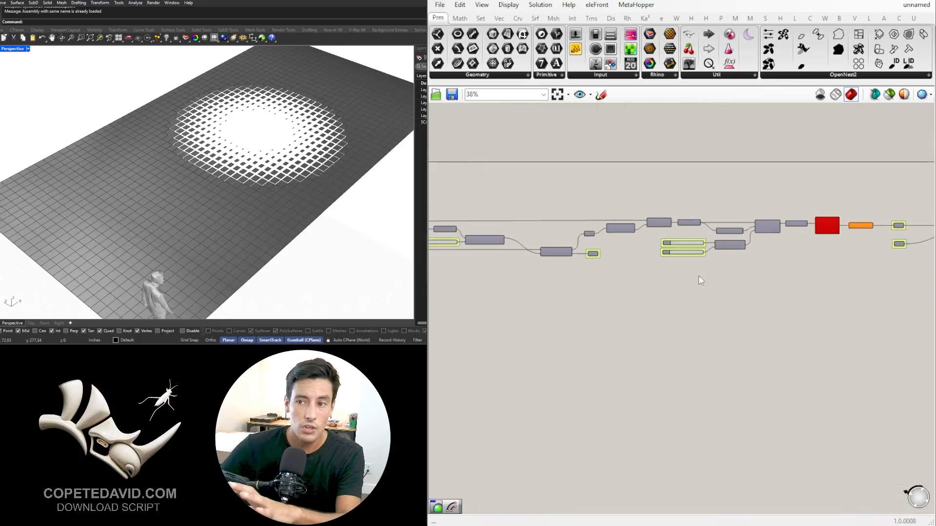
scroll(698, 276, down, 3)
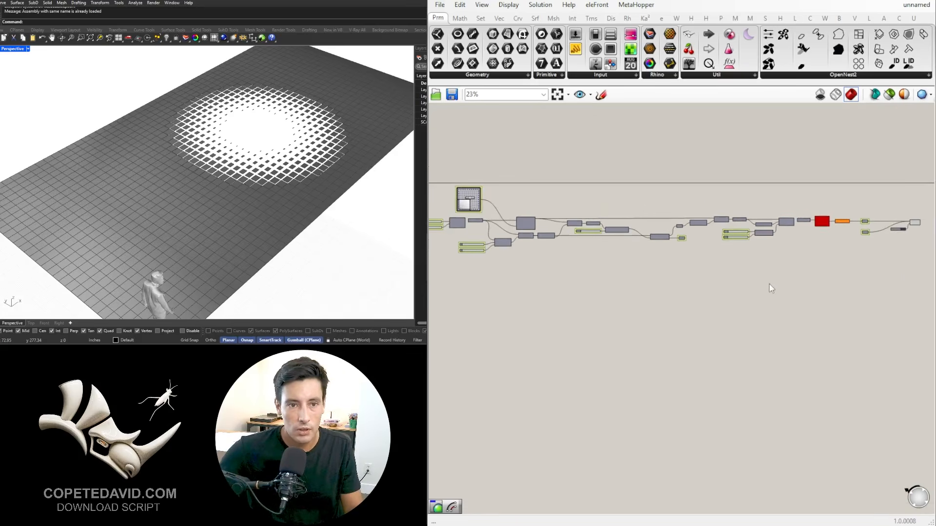
scroll(761, 287, down, 1)
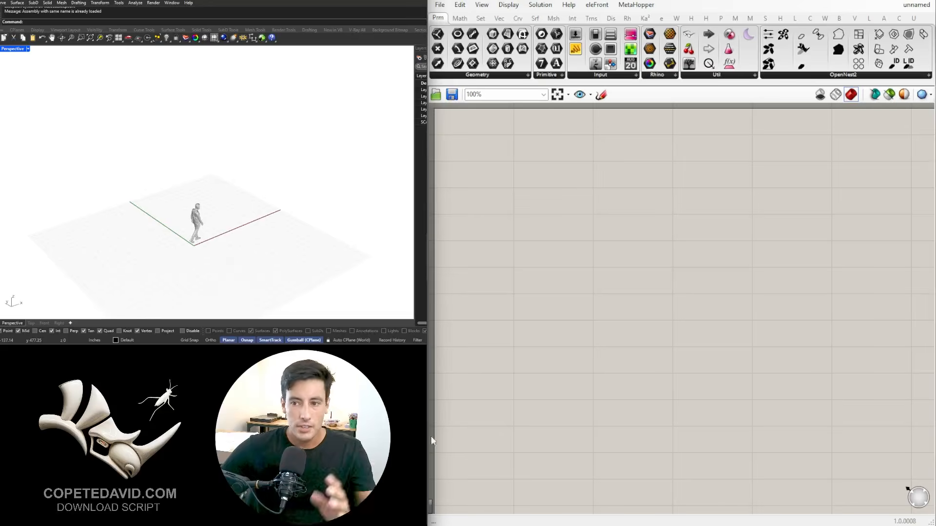
right_click(544, 289)
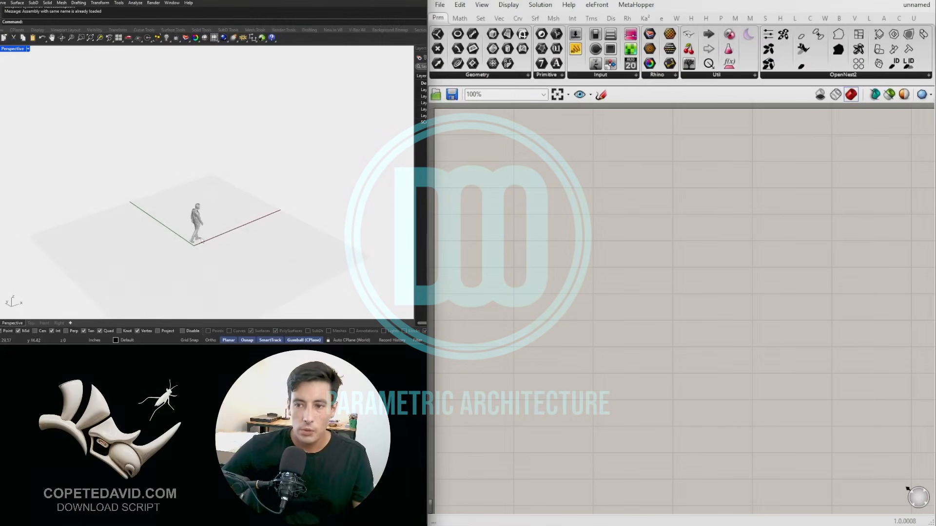
shift+right_drag(204, 235, 189, 211)
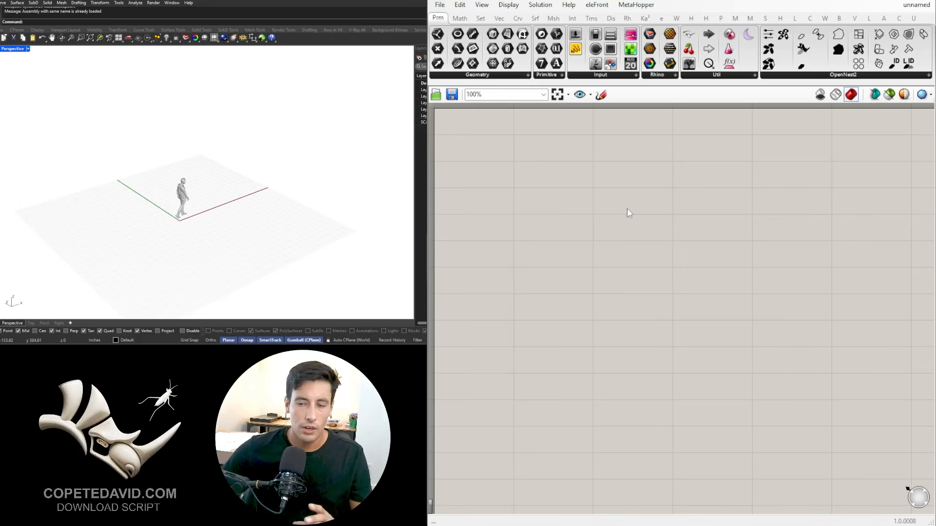
Step: Add a Rectangle component to the empty canvas
double_click(490, 208)
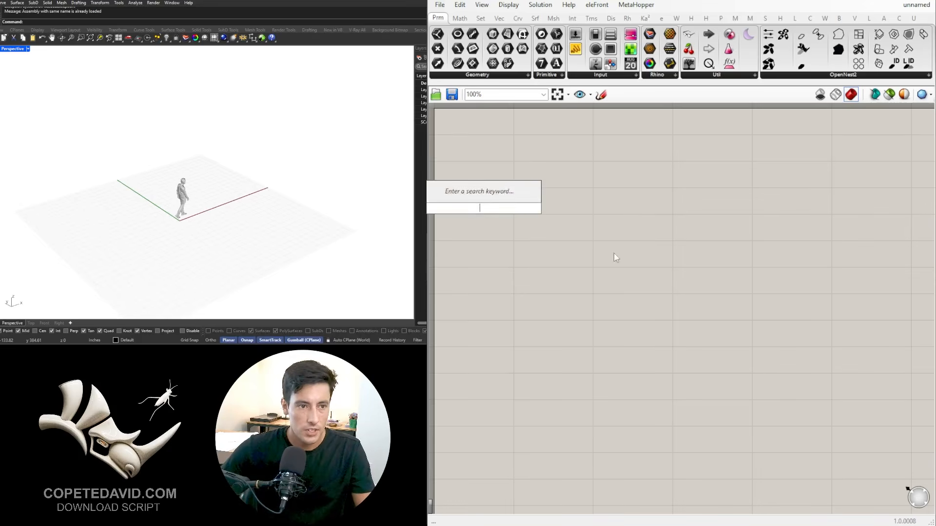
double_click(632, 230)
text(rect)
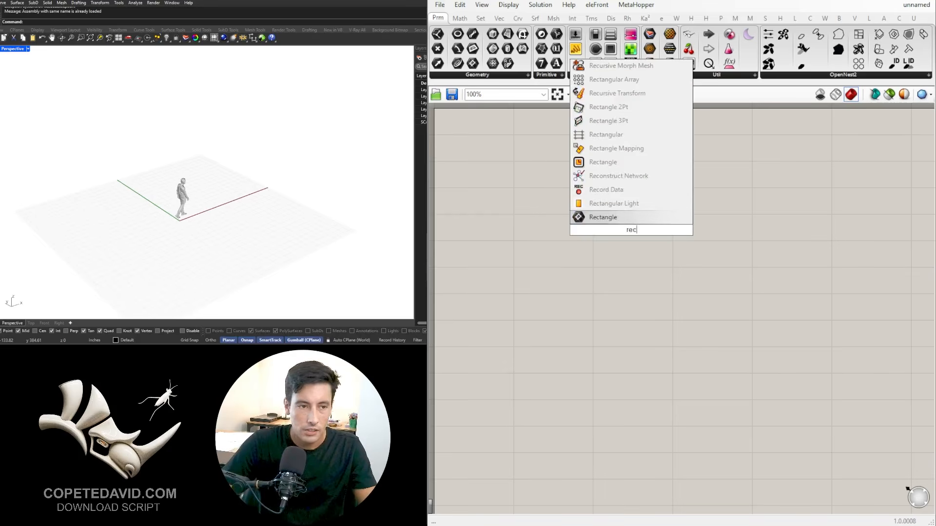
click(622, 206)
scroll(630, 231, down, 2)
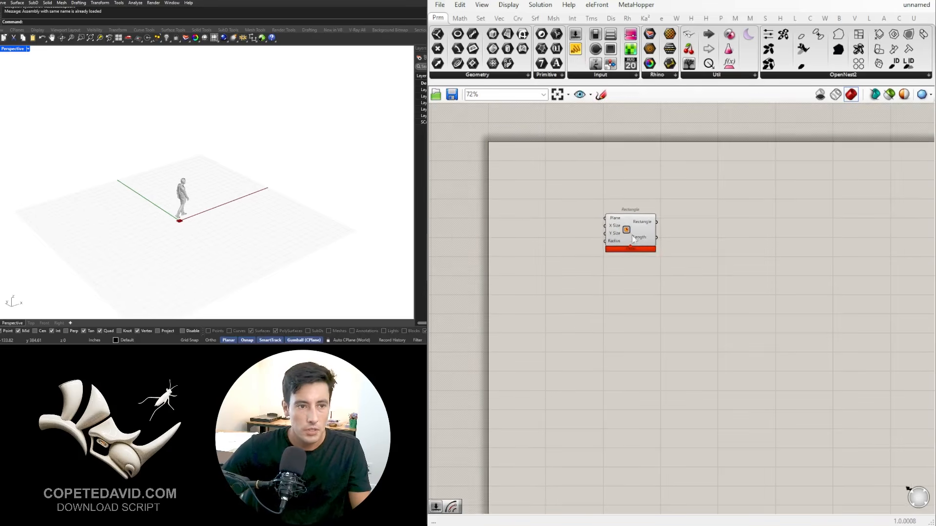
right_drag(692, 251, 592, 233)
drag(547, 225, 699, 253)
right_drag(661, 265, 726, 257)
scroll(745, 251, up, 1)
scroll(748, 250, up, 3)
click(643, 265)
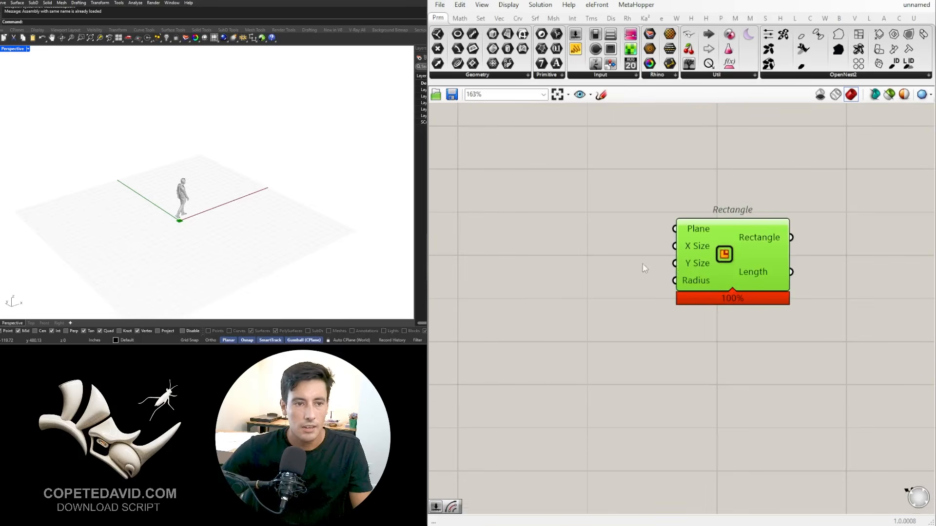
Step: Add a Number Slider of 250, duplicate it below, and connect the two to the rectangle's X Size and Y Size
double_click(562, 273)
text(250)
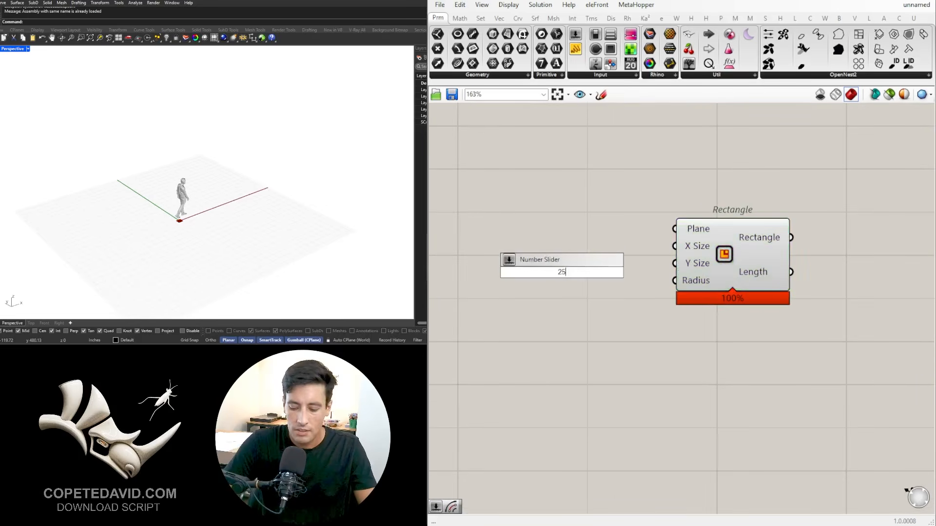
key(Return)
drag(609, 273, 592, 246)
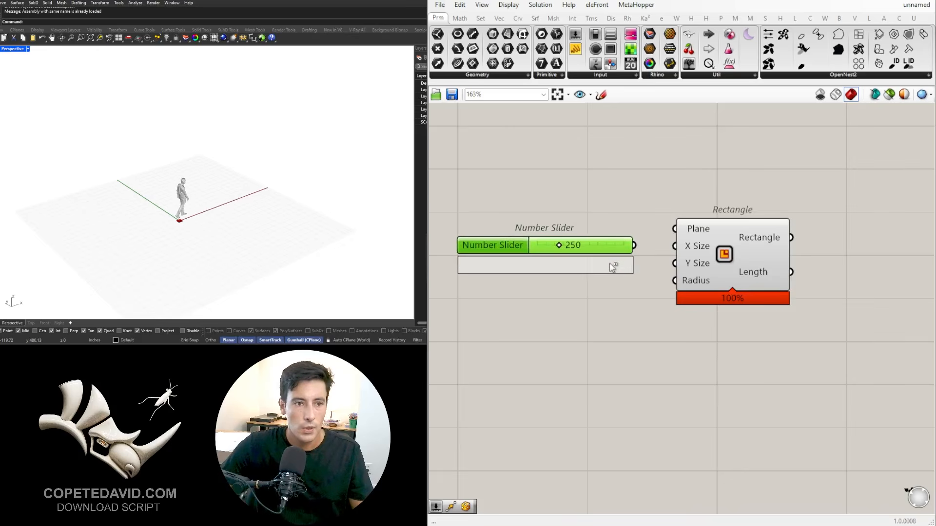
alt+drag(609, 263, 675, 263)
click(727, 252)
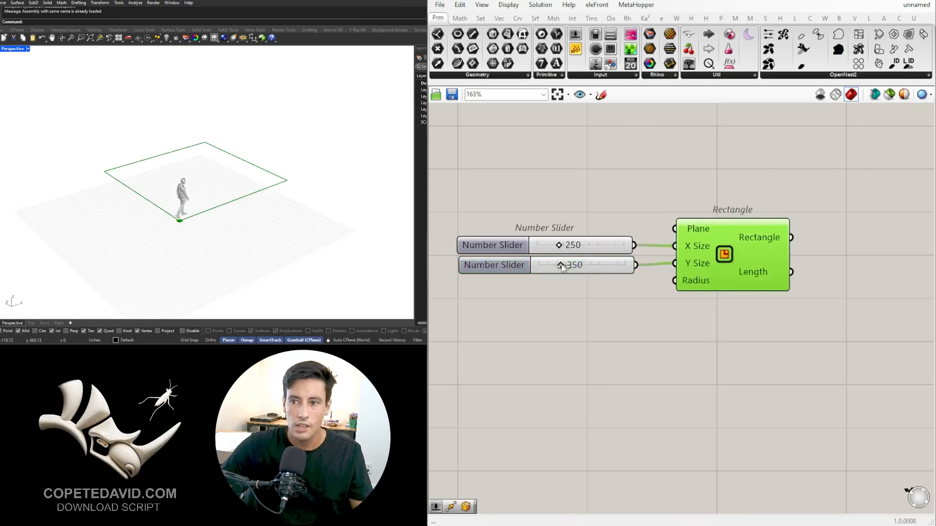
Step: Set the rectangle's Y Size slider to 244 and its X Size slider to 471
drag(562, 266, 579, 246)
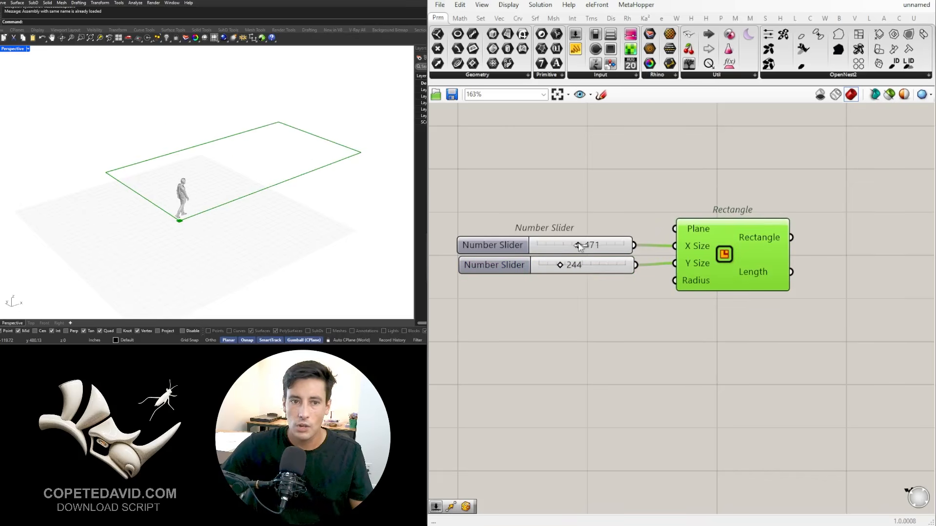
click(571, 194)
scroll(685, 194, down, 3)
right_drag(729, 256, 648, 312)
drag(664, 296, 673, 295)
scroll(783, 303, down, 2)
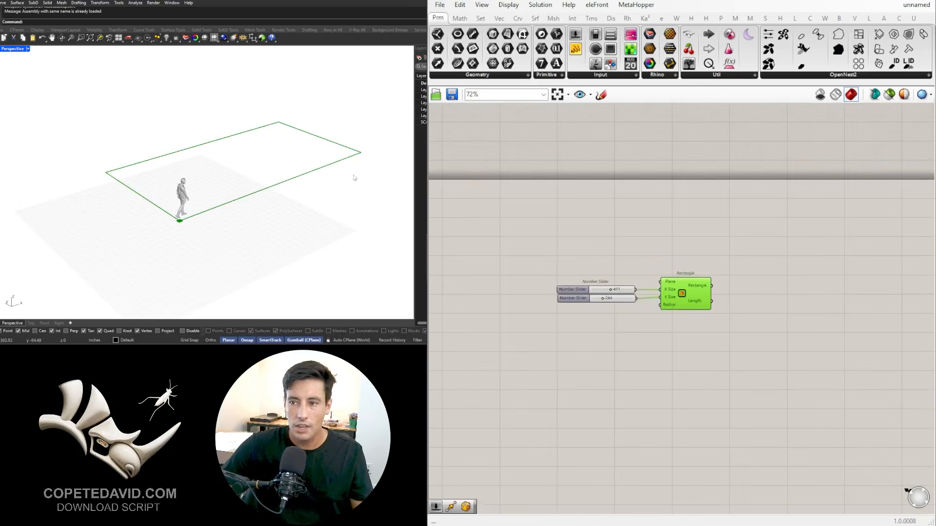
scroll(349, 163, down, 3)
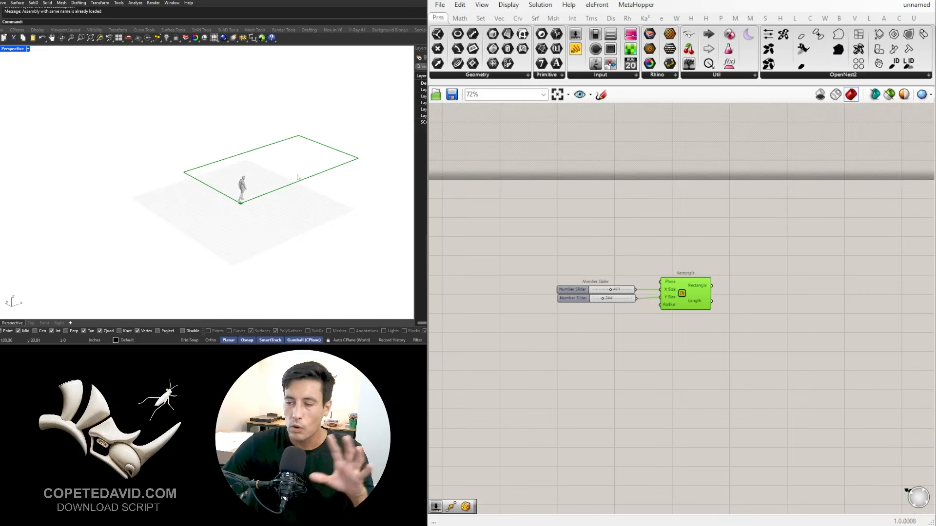
Step: Reposition the two sliders and the Rectangle component together to free space for further components
drag(805, 387, 540, 243)
right_drag(662, 285, 698, 294)
drag(719, 306, 585, 258)
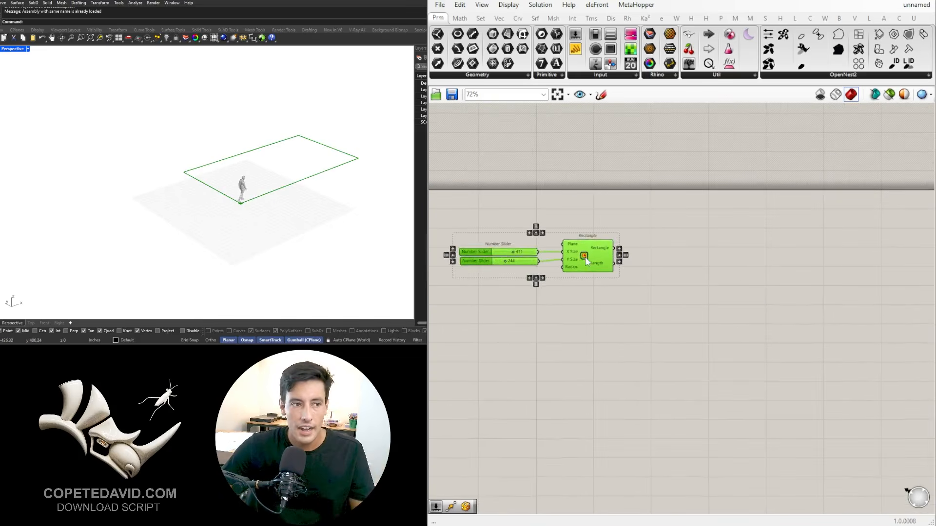
right_drag(716, 278, 762, 259)
Step: Add an Isotrim component beyond the Rectangle component's outputs
double_click(761, 259)
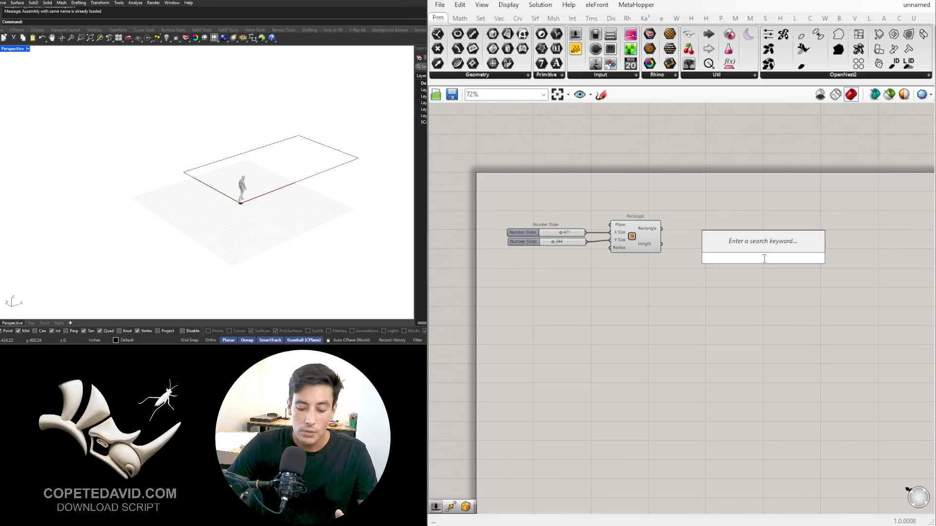
text(isotrim)
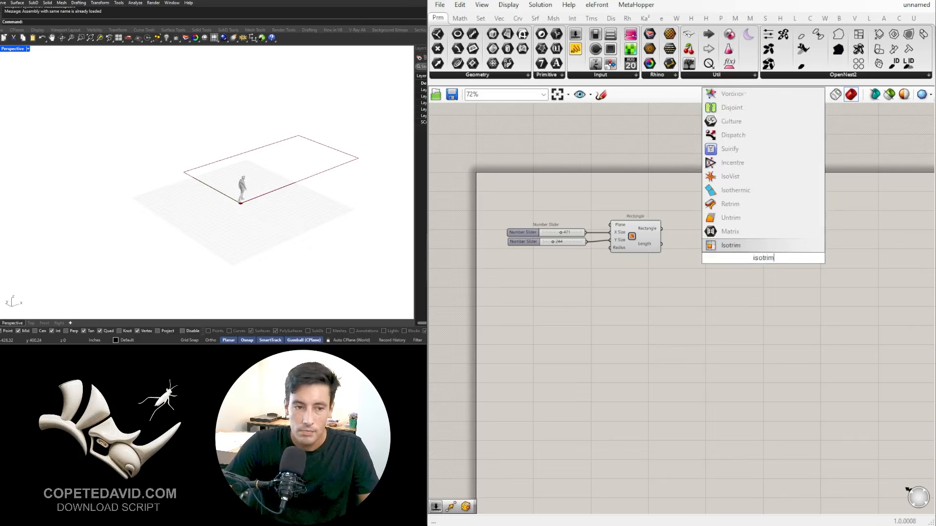
click(729, 245)
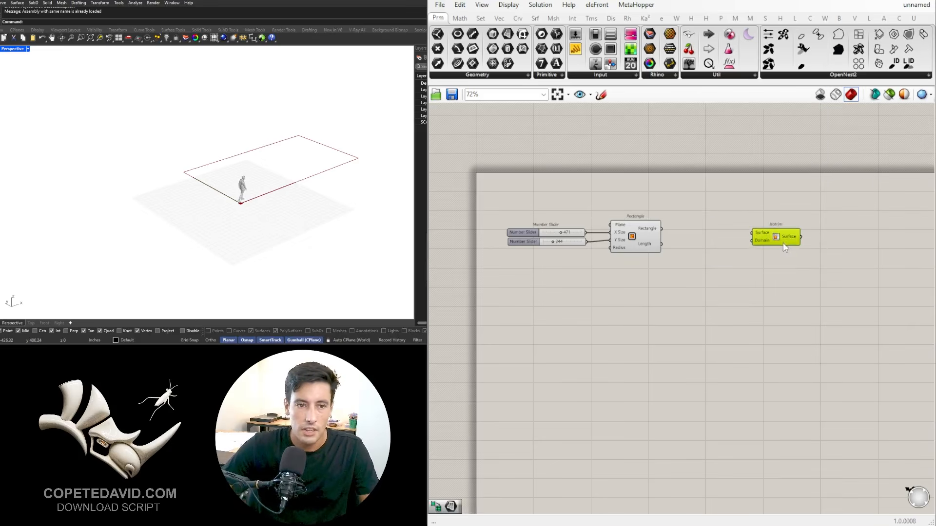
scroll(717, 273, up, 3)
right_drag(677, 234, 731, 226)
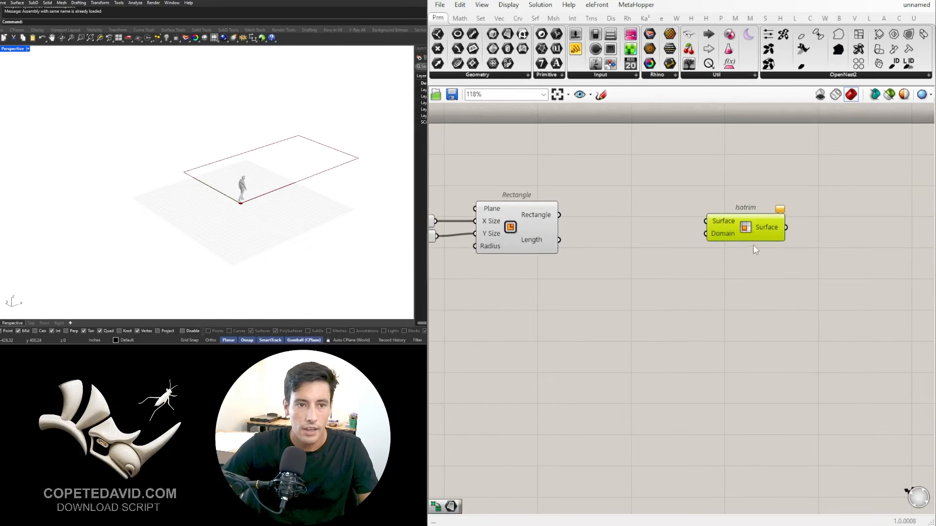
Step: Add a Divide Domain² component and arrange it with Isotrim in line with the Rectangle component
double_click(652, 279)
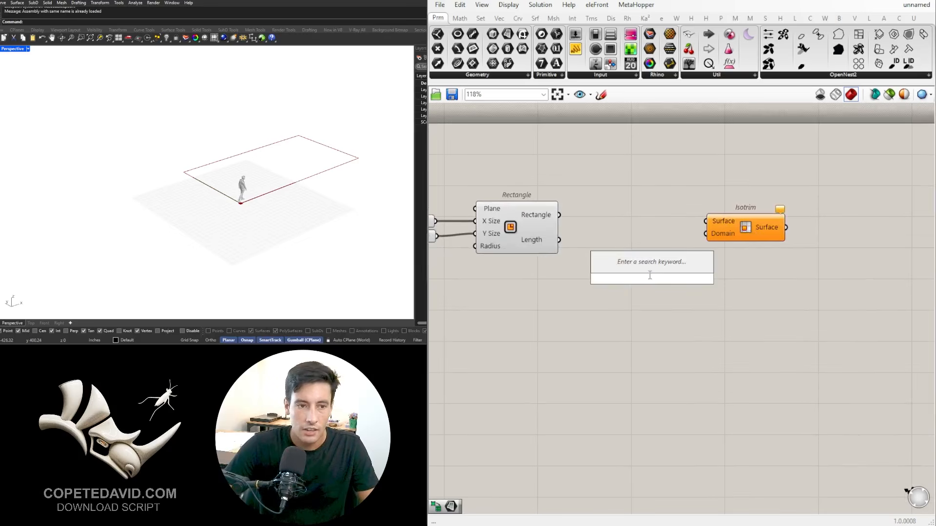
text(divi)
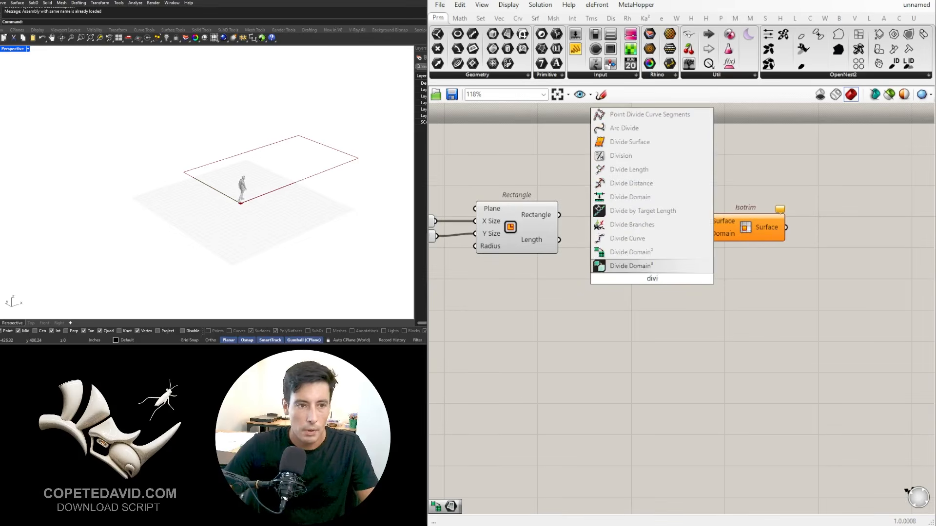
click(630, 252)
drag(735, 227, 747, 246)
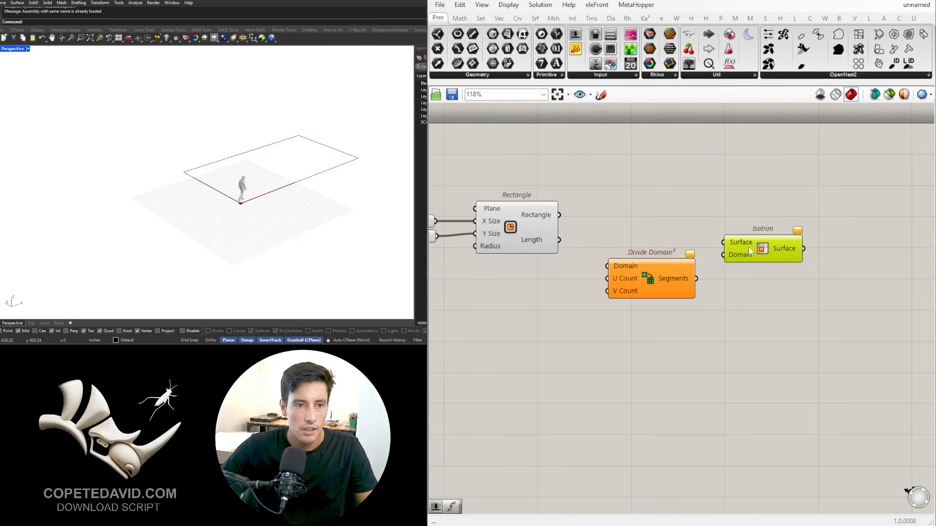
drag(758, 305, 653, 235)
drag(684, 281, 706, 247)
click(675, 277)
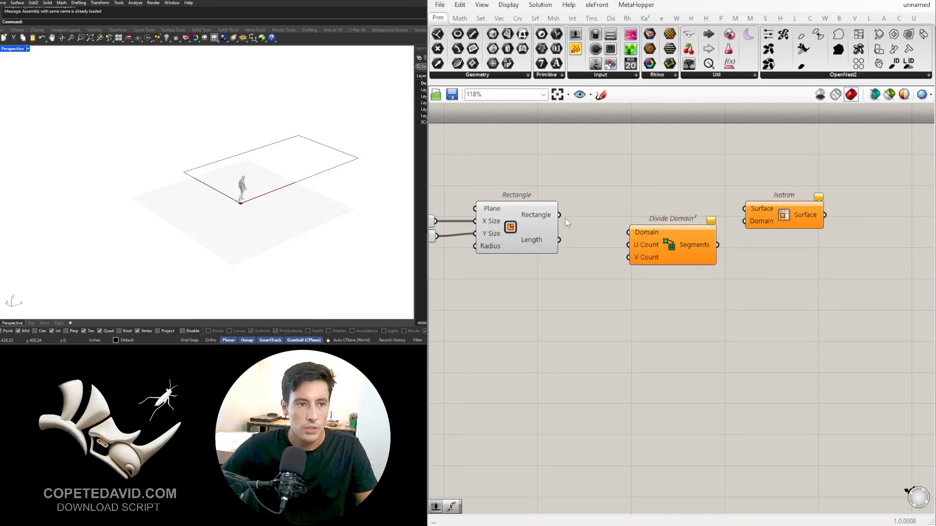
Step: Add a Boundary Surfaces component fed by the Rectangle output, and shift Divide Domain² and Isotrim further along to make room
double_click(627, 208)
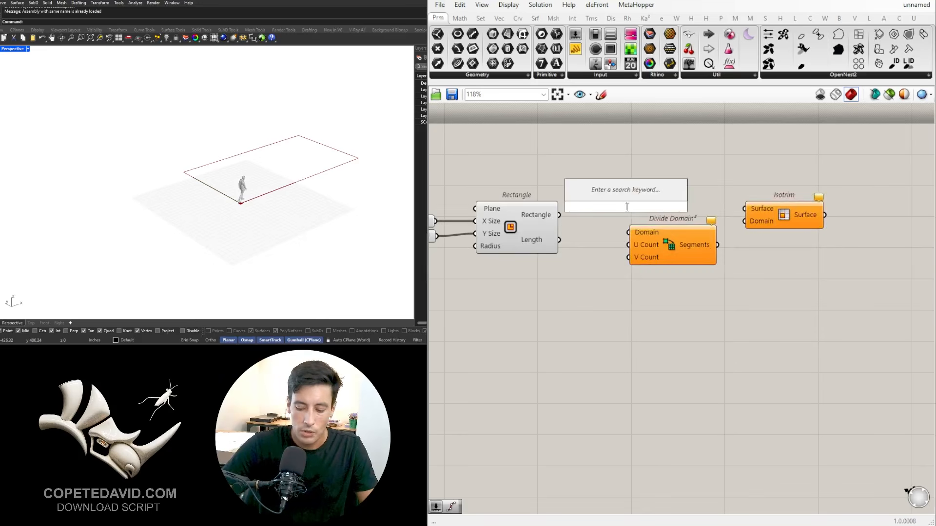
text(bound)
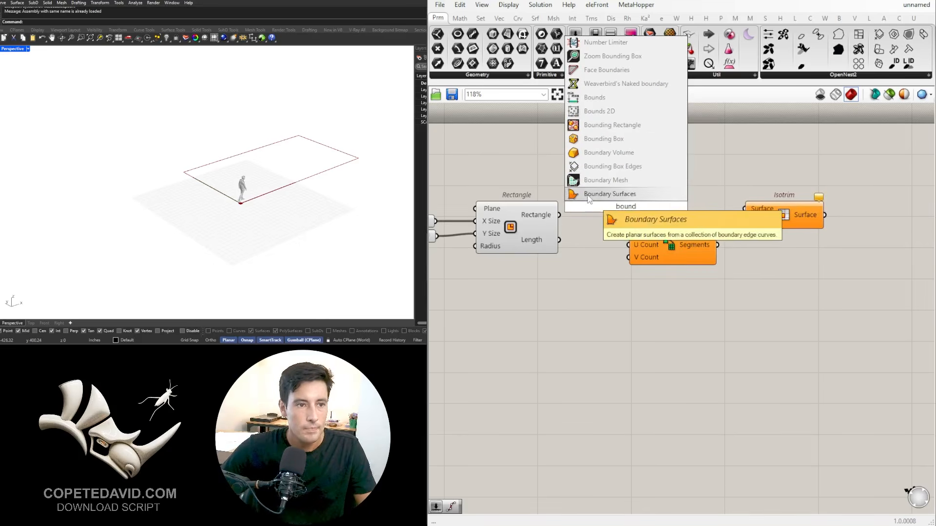
key(Return)
drag(580, 214, 602, 214)
drag(818, 309, 695, 215)
drag(696, 249, 766, 277)
click(659, 227)
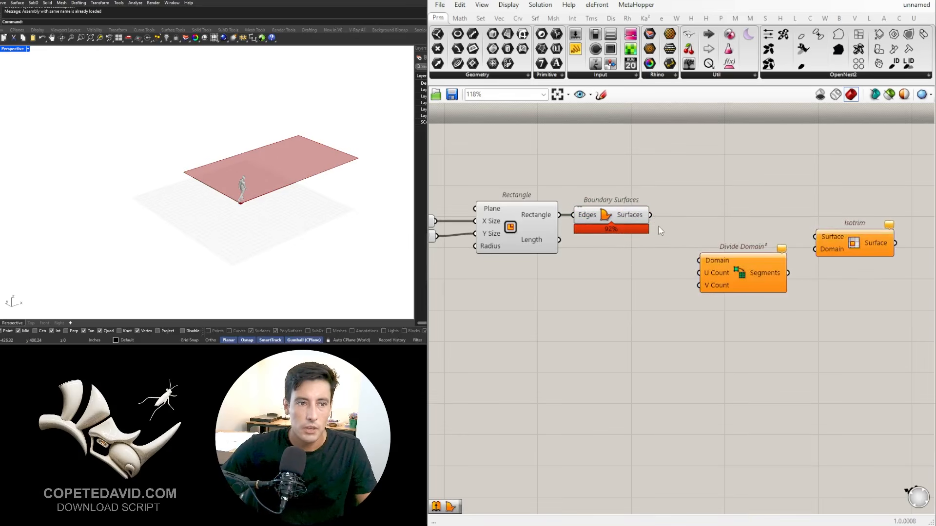
Step: Connect the boundary surface to Isotrim's Surface and Divide Domain²'s Domain, and feed the divided Segments into Isotrim's Domain
drag(651, 215, 834, 219)
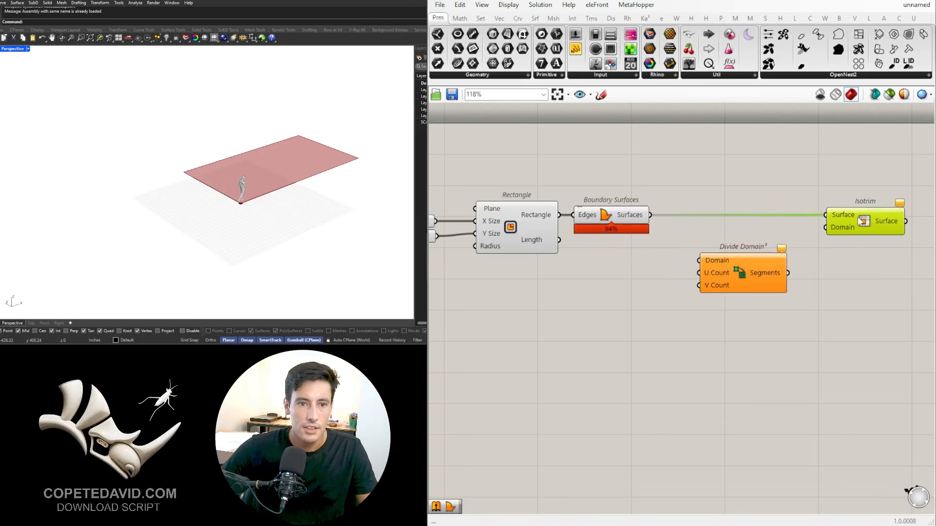
click(767, 235)
drag(651, 215, 700, 260)
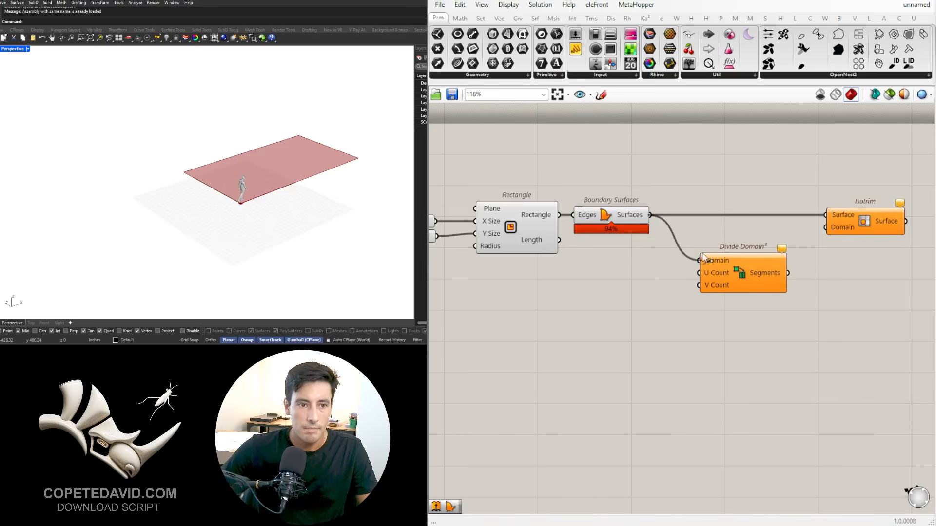
drag(788, 274, 826, 227)
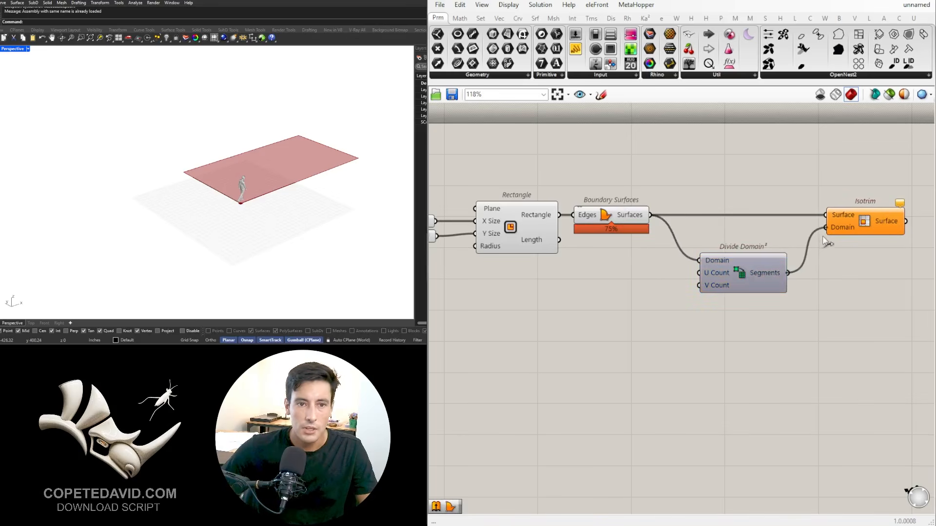
click(870, 322)
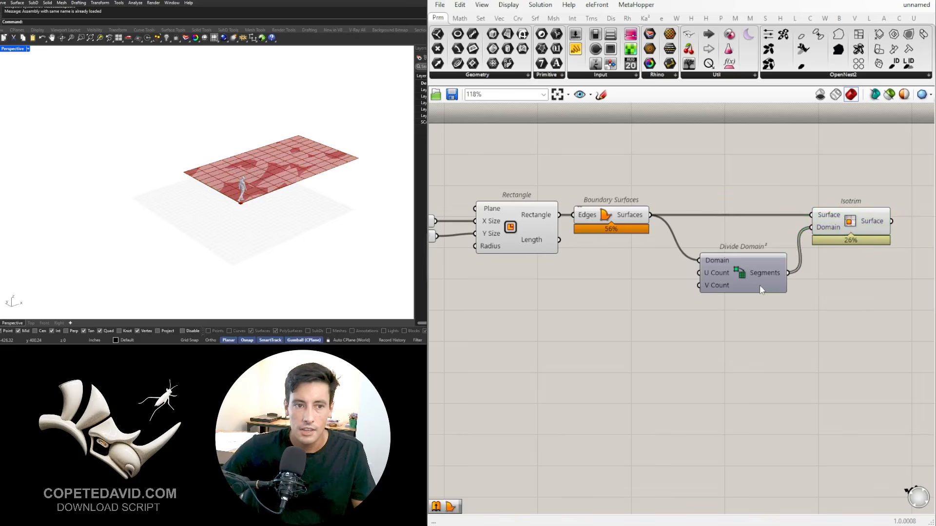
drag(760, 285, 744, 275)
scroll(263, 174, up, 4)
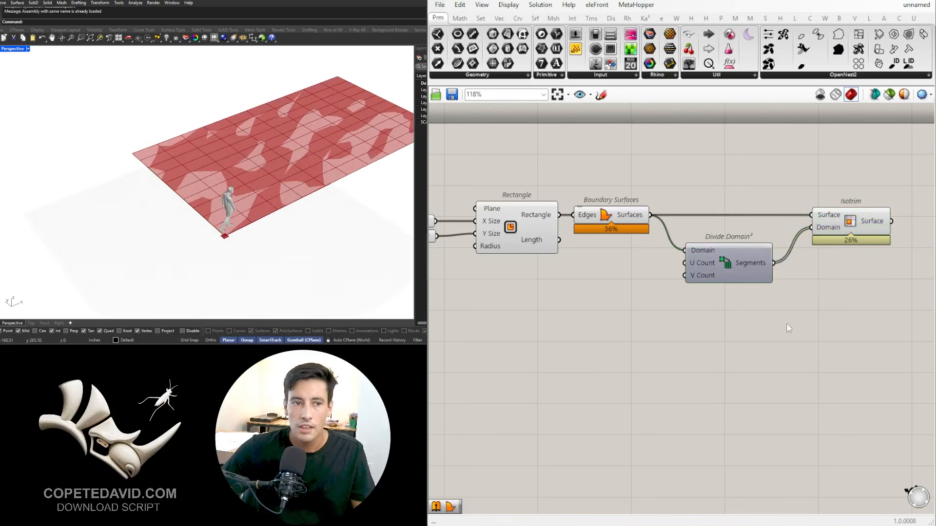
right_drag(403, 176, 353, 149)
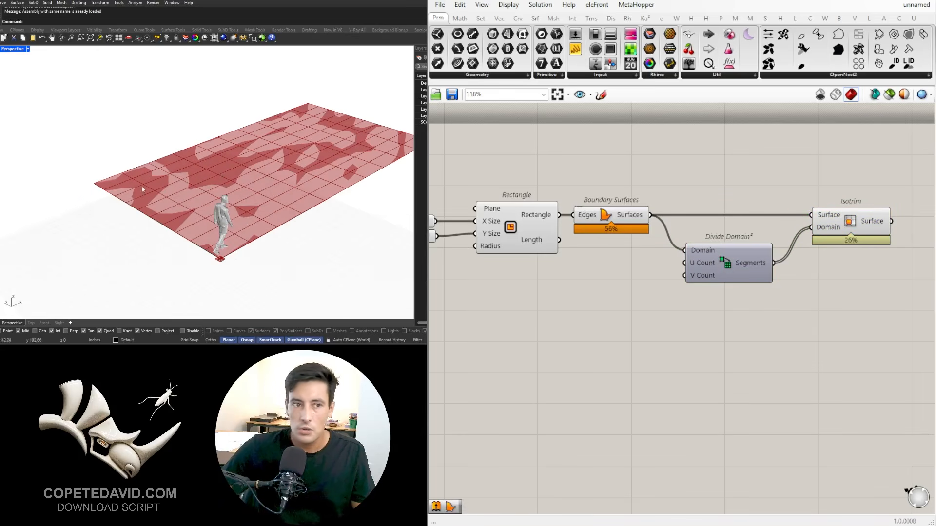
Step: Turn off the preview of the Rectangle and Boundary Surfaces components so only the Isotrim panels are displayed
click(615, 215)
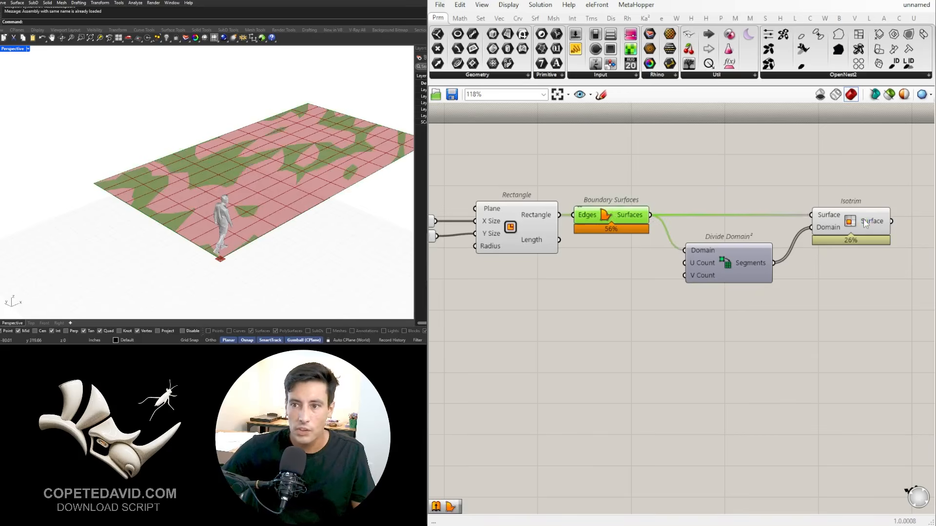
click(591, 296)
drag(466, 173, 692, 266)
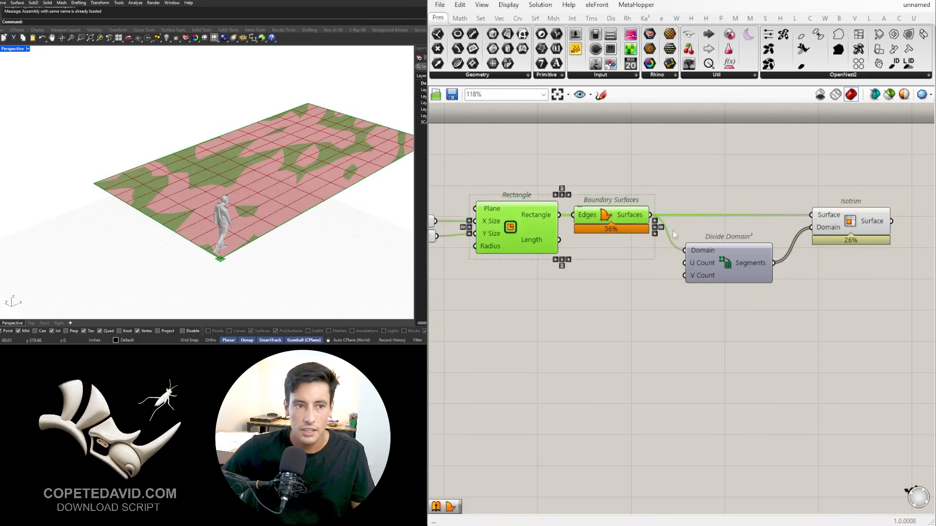
middle_click(631, 179)
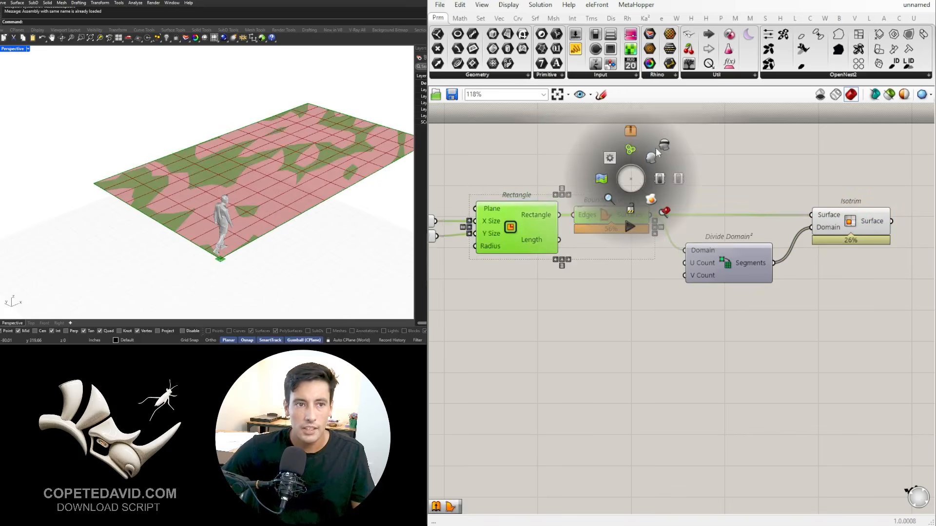
click(663, 145)
click(723, 190)
scroll(657, 288, down, 3)
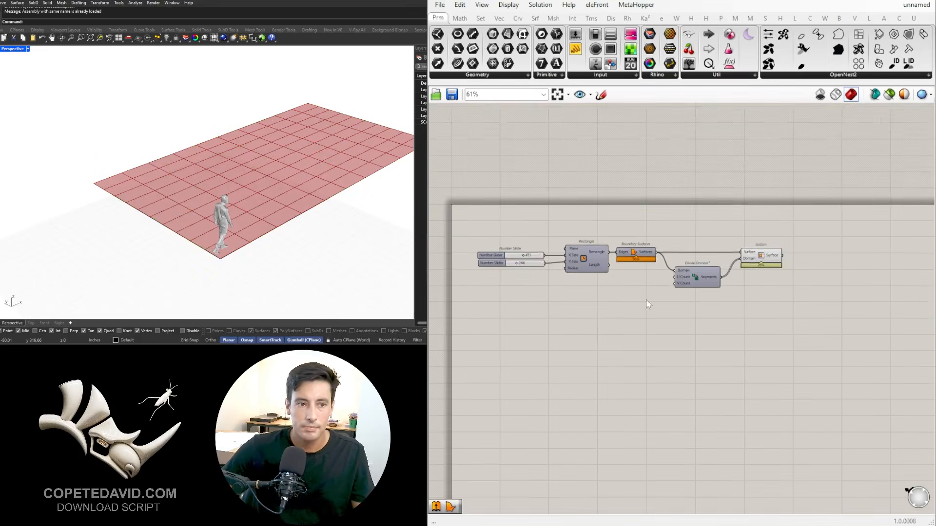
Step: Add a number slider with value 15 and connect it to Divide Domain²'s U Count
scroll(636, 285, up, 3)
double_click(638, 274)
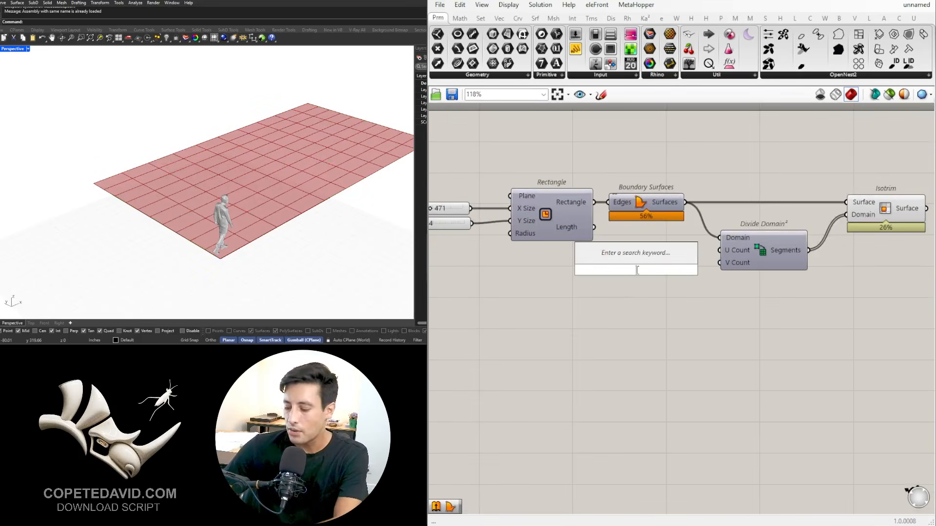
text(15)
key(Return)
scroll(661, 266, up, 2)
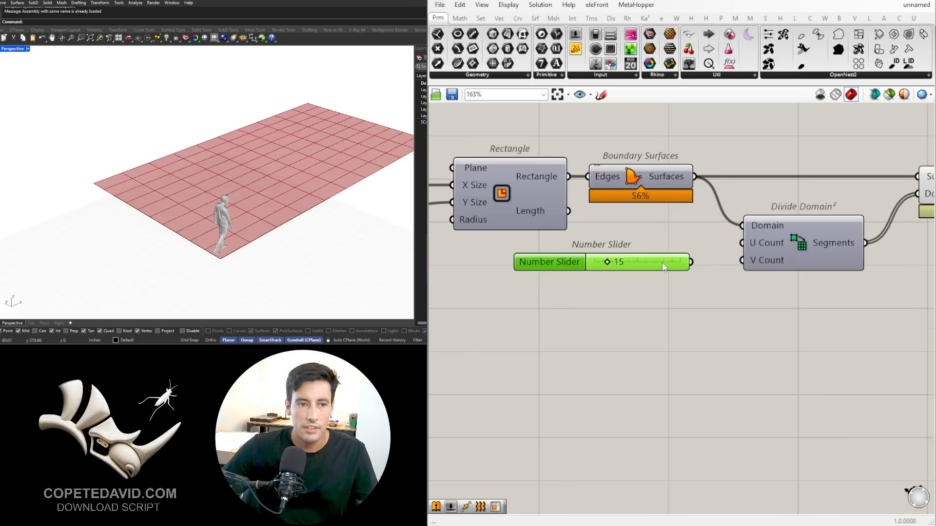
alt+drag(662, 263, 745, 243)
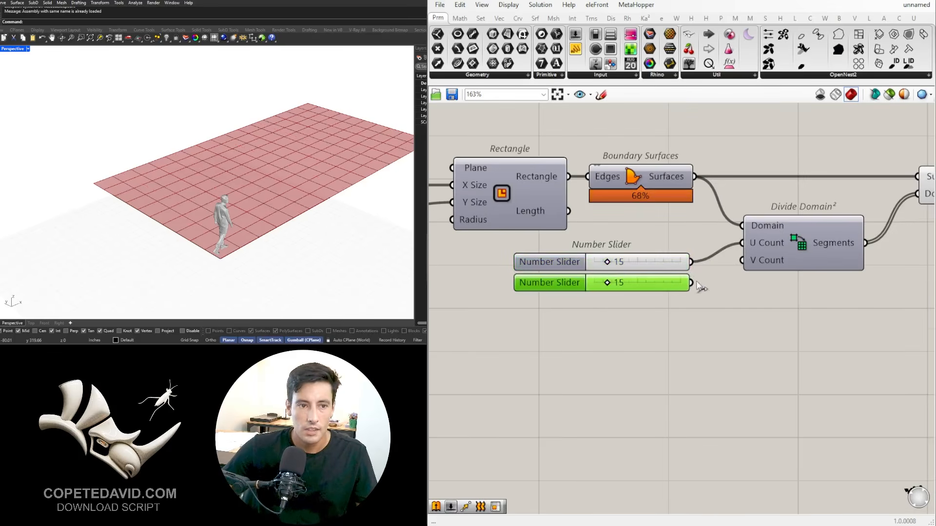
Step: Connect a copy of the slider to V Count, and set the U Count slider to 26 and the V Count slider to 11
drag(692, 282, 742, 260)
drag(606, 287, 617, 263)
drag(627, 325, 527, 255)
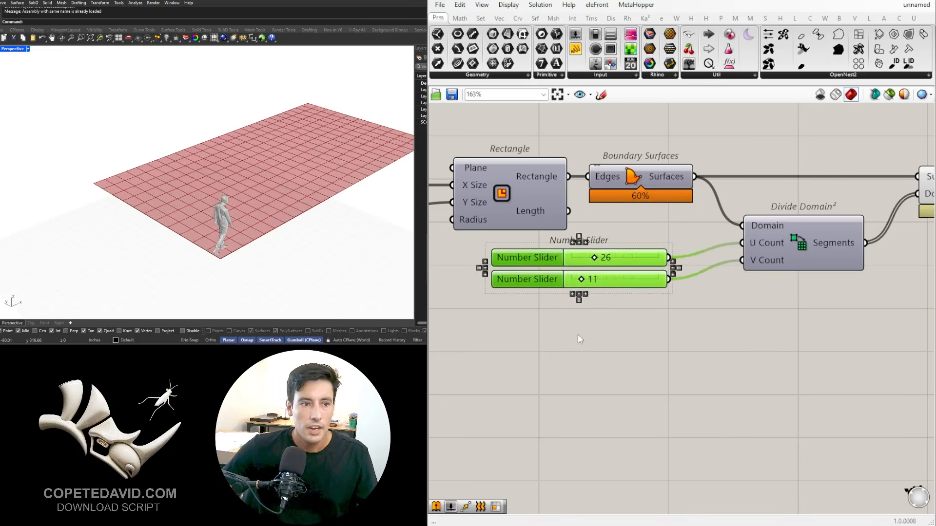
click(577, 334)
Step: Rename the U Count number slider "u"
right_click(539, 257)
click(609, 262)
drag(609, 262, 519, 266)
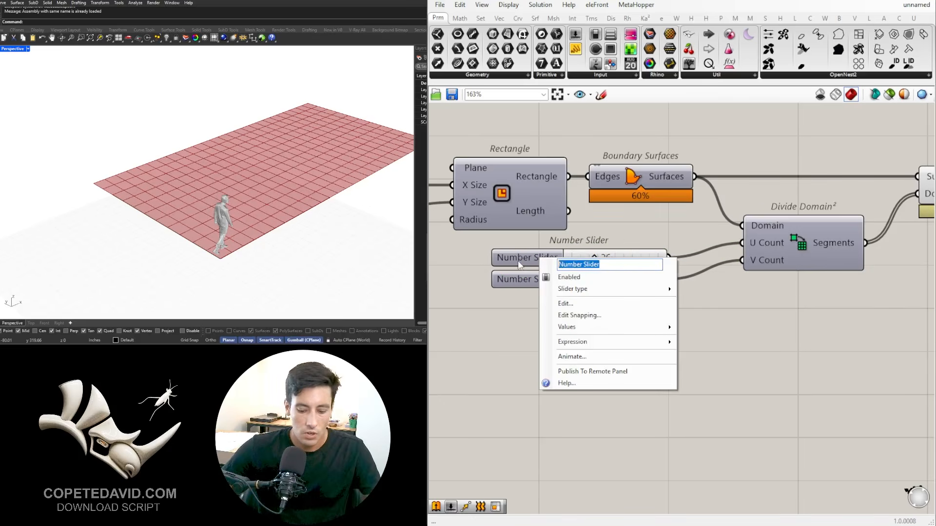
text(u)
key(Return)
right_drag(507, 282, 509, 280)
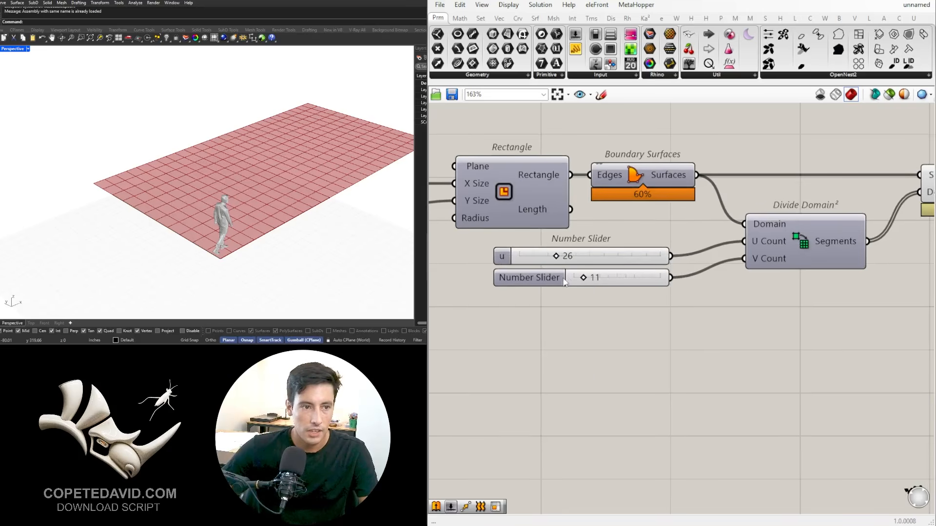
Step: Rename the V Count number slider "V" and capitalise the U Count slider's name to "U"
right_click(555, 278)
drag(601, 284, 568, 284)
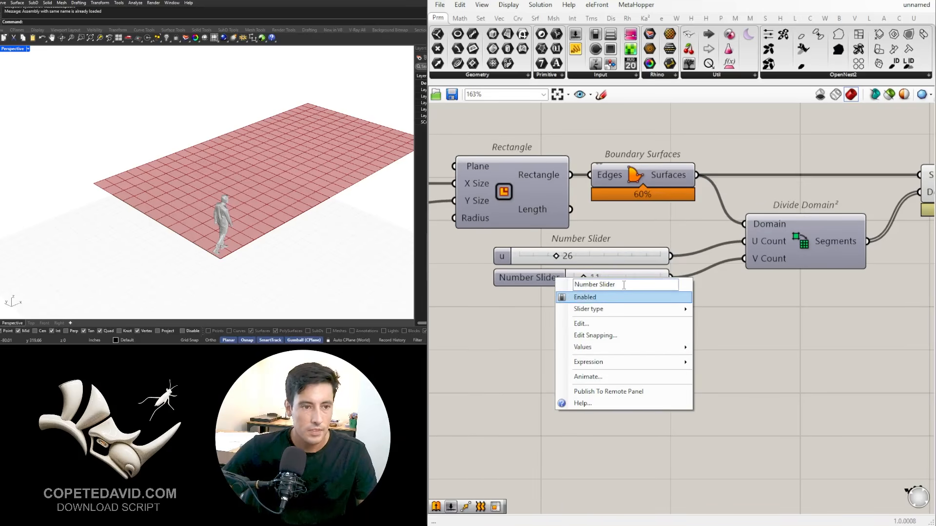
drag(624, 285, 554, 290)
text(V)
key(Return)
right_click(505, 261)
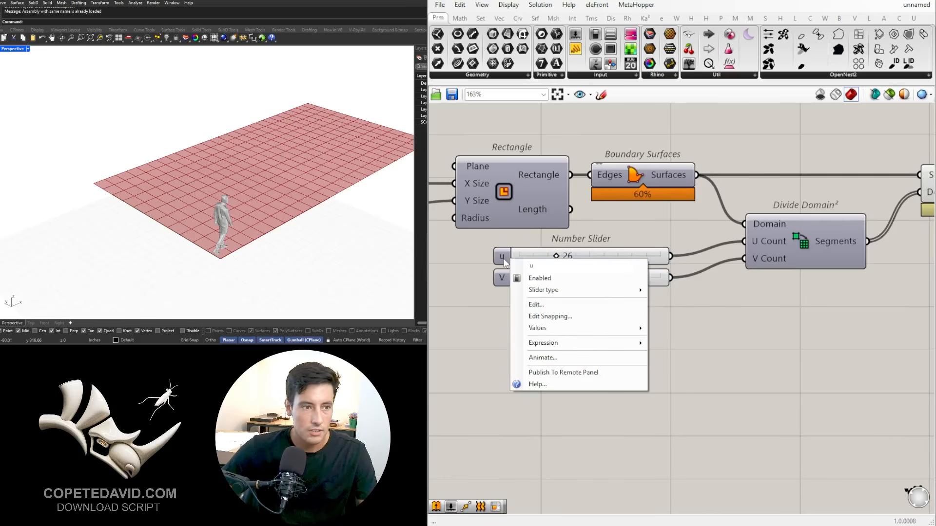
click(477, 246)
Step: Put the U and V sliders into separate groups and space them apart vertically
scroll(590, 269, down, 2)
right_drag(590, 268, 705, 276)
click(642, 268)
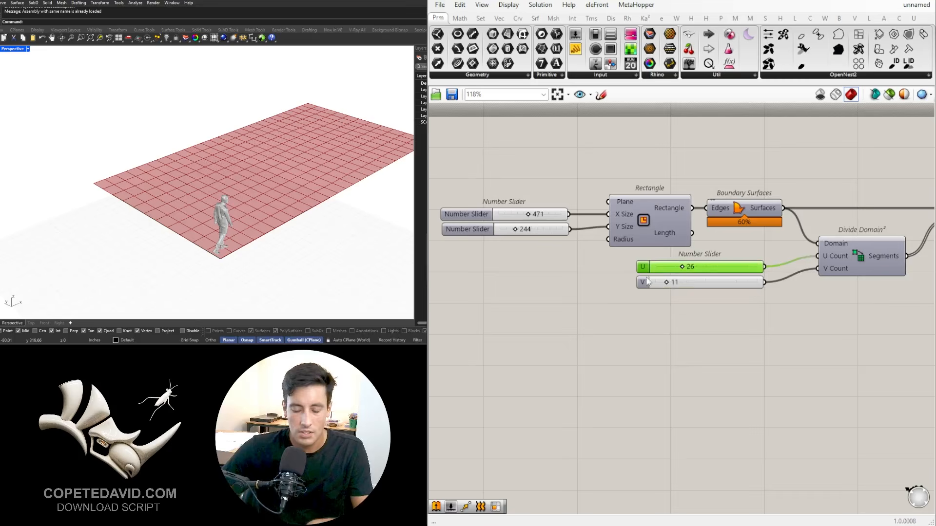
key(ctrl+g)
click(643, 286)
key(ctrl+g)
drag(643, 284, 644, 300)
click(500, 249)
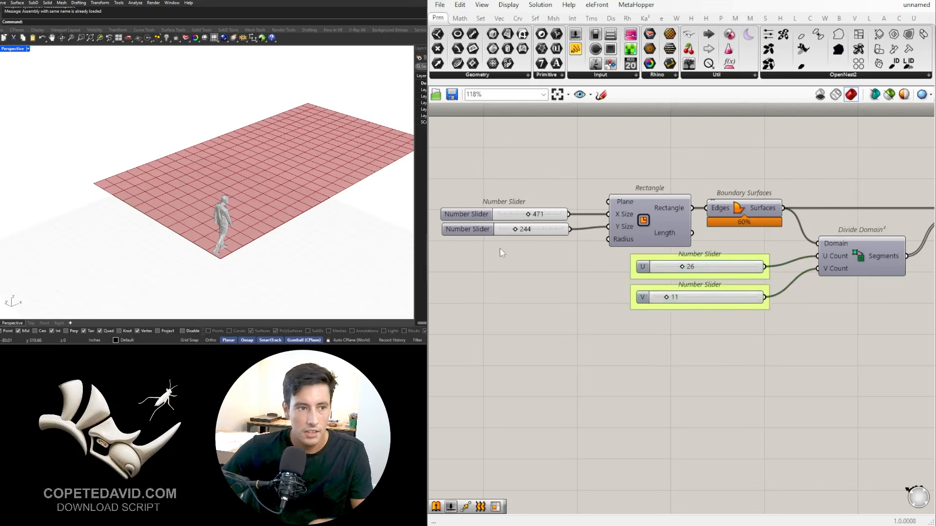
Step: Rename the slider feeding the Rectangle's X Size "X" and the one feeding Y Size "Y"
right_click(467, 215)
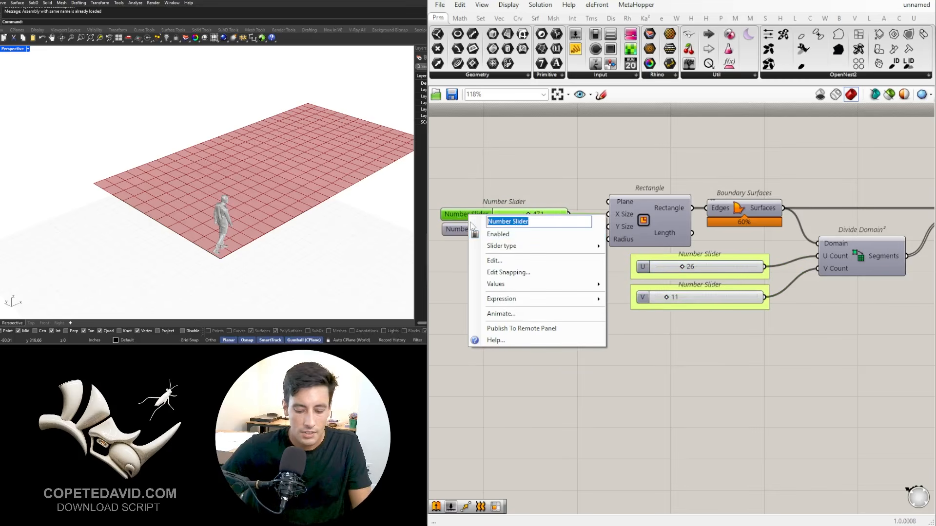
text(X)
key(Return)
click(541, 160)
right_click(462, 230)
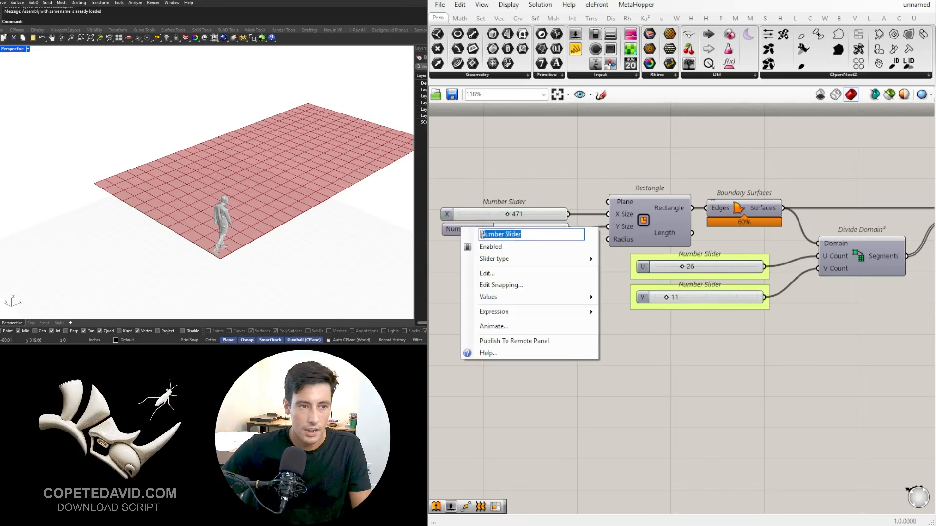
text(Y)
key(Return)
Step: Put the X and Y sliders into separate groups, moving Y down to leave a gap
scroll(487, 229, up, 3)
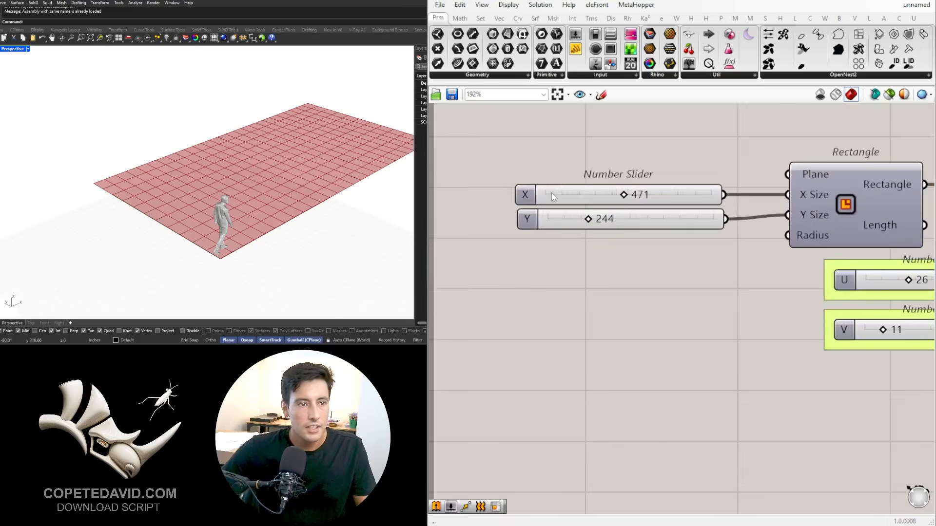
click(553, 194)
drag(553, 225, 557, 252)
scroll(683, 326, down, 3)
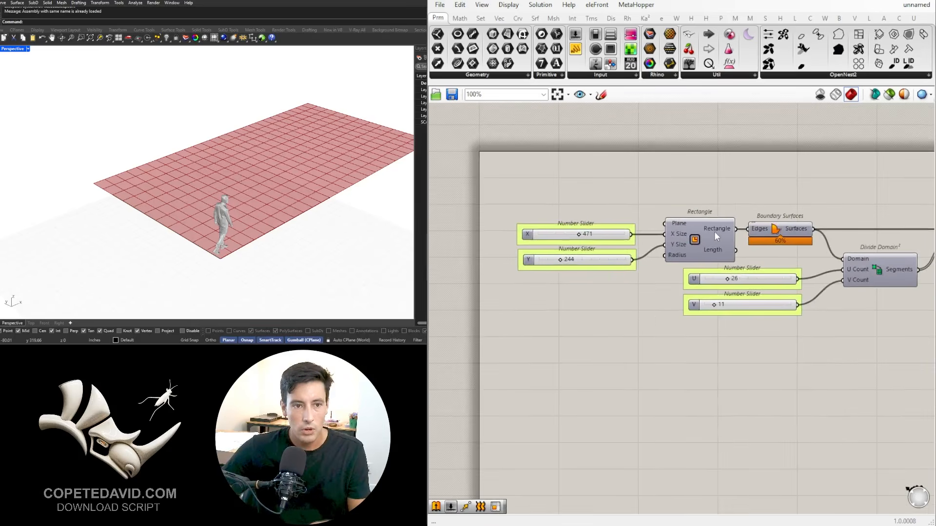
Step: Reduce the X slider slightly to shorten the rectangle
click(719, 232)
click(600, 245)
scroll(551, 234, up, 3)
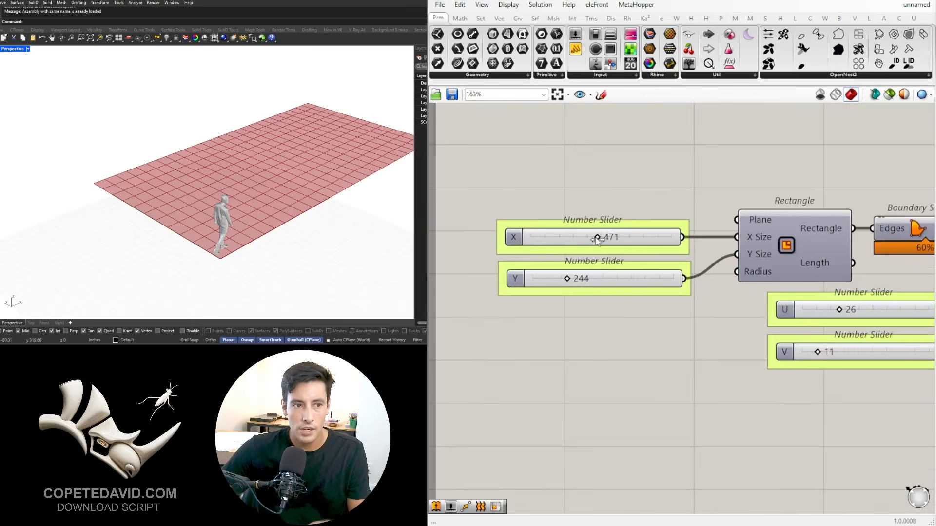
drag(597, 238, 595, 238)
Step: Select Isotrim and examine its grid of panels in the Rhino viewport from different angles
scroll(643, 195, down, 5)
right_drag(764, 254, 551, 278)
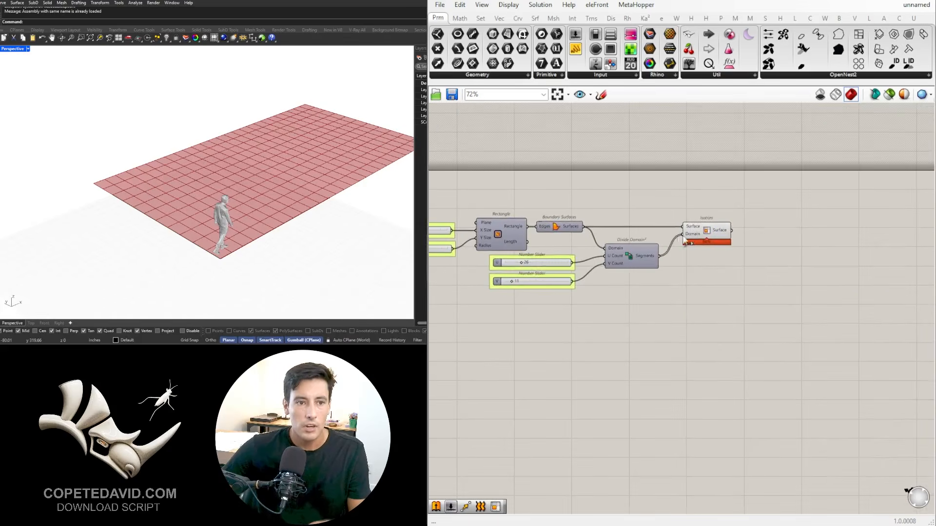
click(718, 229)
scroll(741, 231, up, 3)
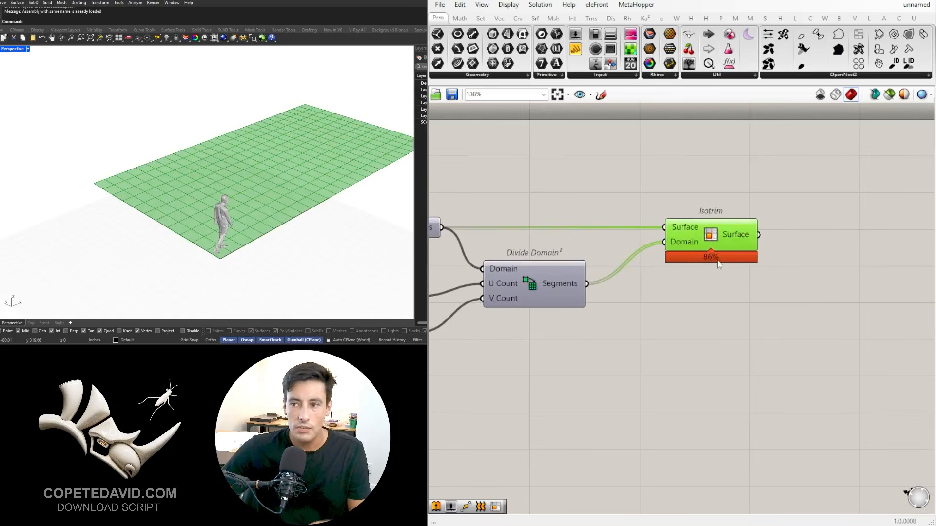
scroll(719, 265, down, 3)
scroll(261, 150, down, 2)
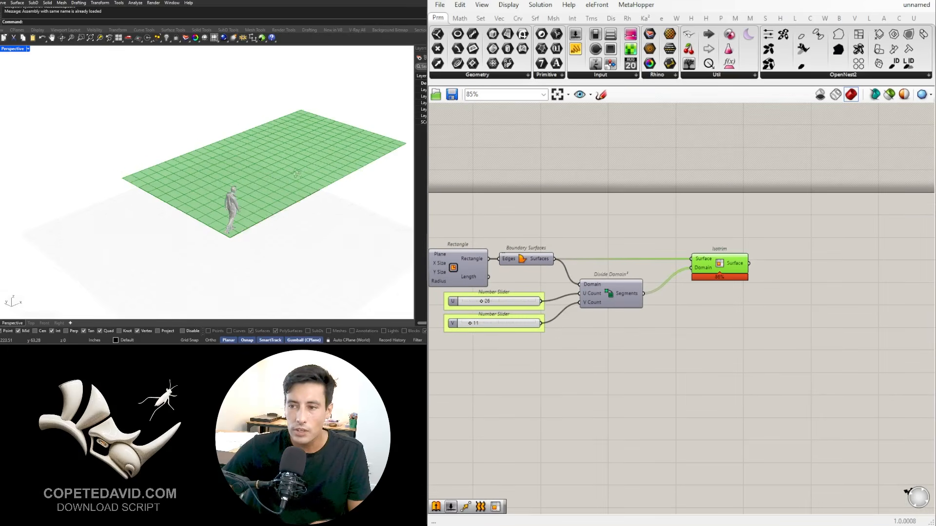
right_drag(255, 148, 293, 197)
shift+right_drag(291, 164, 245, 192)
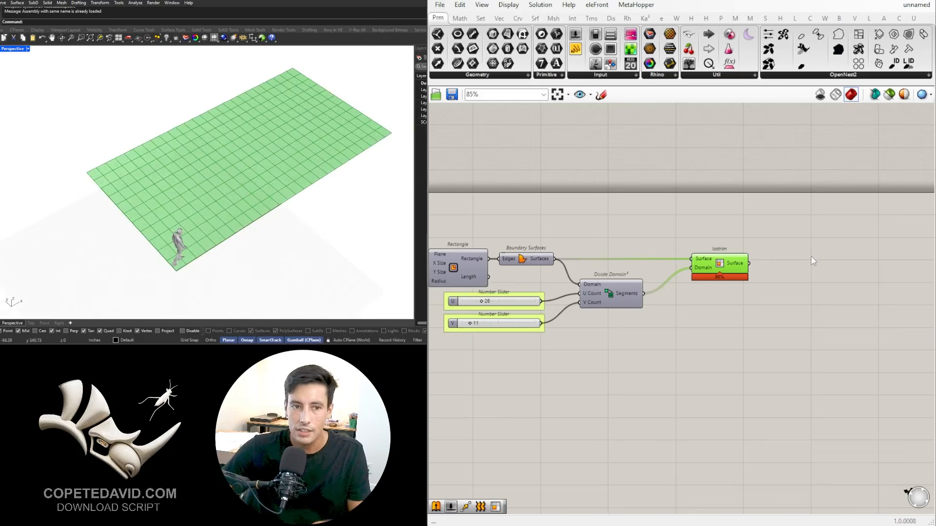
click(802, 257)
scroll(781, 254, up, 2)
drag(701, 269, 710, 269)
click(762, 311)
right_drag(782, 313, 713, 246)
scroll(643, 282, down, 2)
click(676, 237)
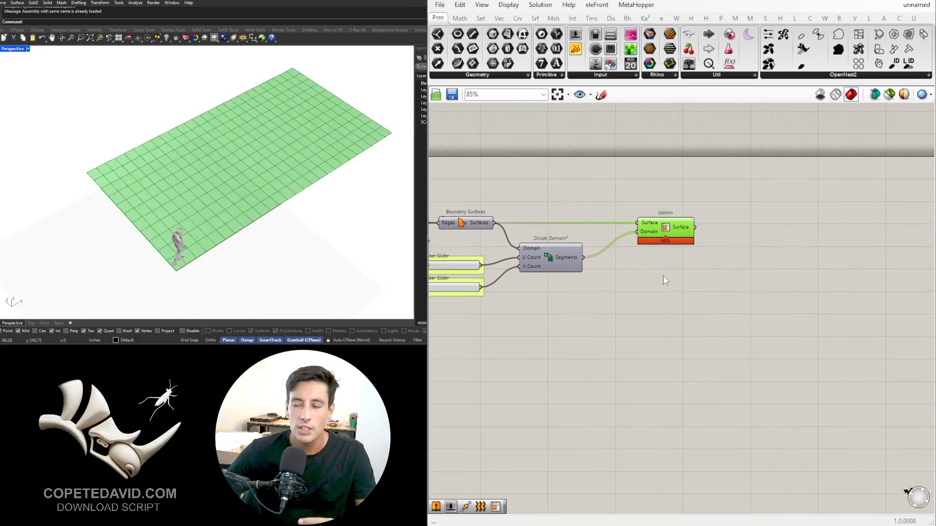
Step: Move Isotrim, Divide Domain² and the grouped U and V sliders down below the line of Boundary Surfaces
scroll(642, 301, down, 3)
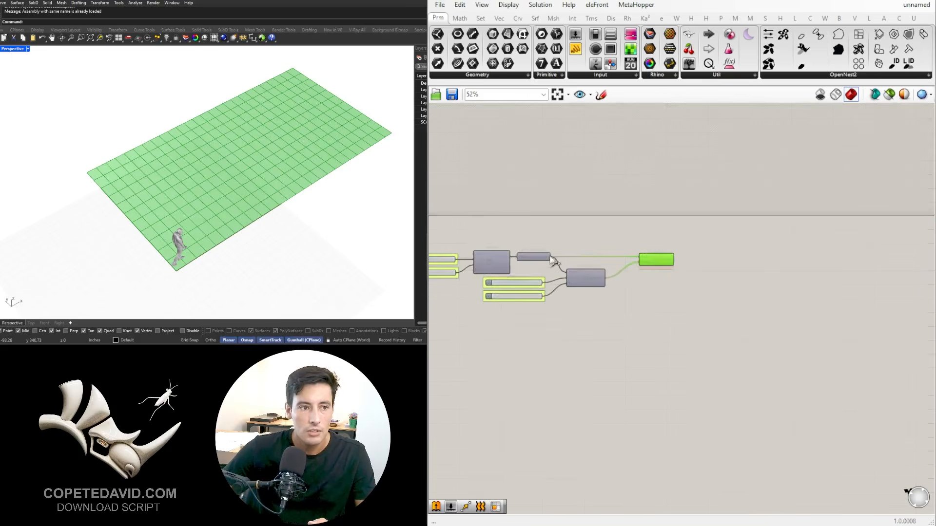
right_drag(701, 345, 734, 301)
drag(727, 297, 620, 210)
scroll(604, 227, up, 4)
shift+drag(598, 319, 515, 237)
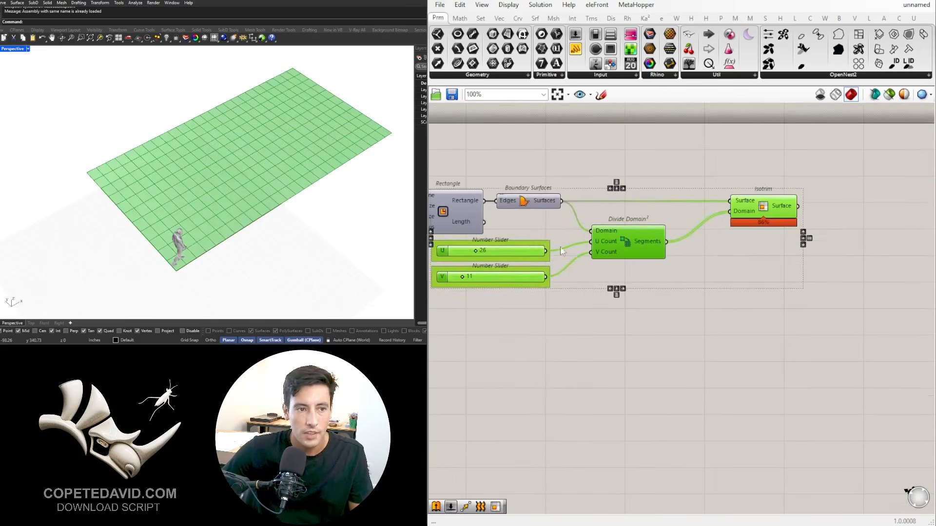
drag(621, 247, 643, 303)
click(624, 238)
Step: Turn the preview of the Boundary Surfaces component back on
click(527, 202)
scroll(528, 202, up, 1)
middle_click(528, 203)
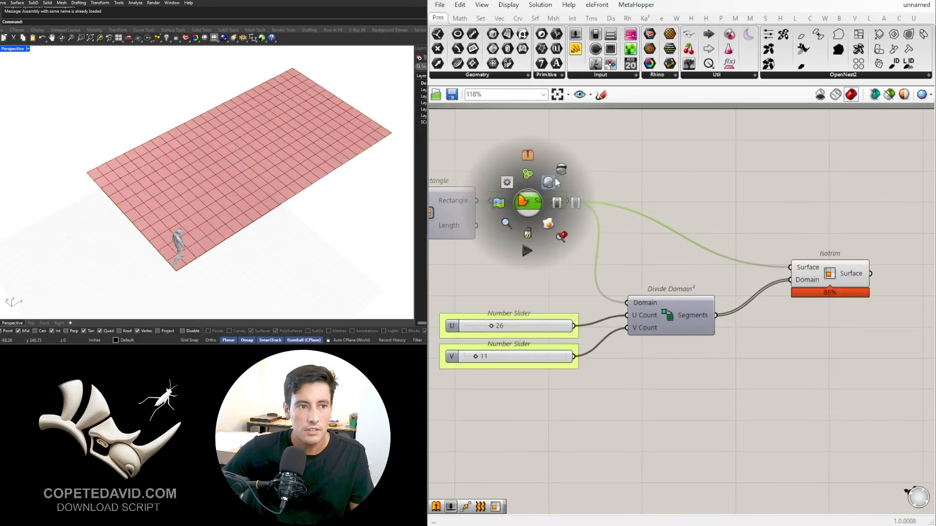
click(554, 183)
click(767, 190)
Step: Turn off Isotrim's preview and inspect the undivided boundary surface in the Rhino viewport
right_drag(769, 193, 662, 182)
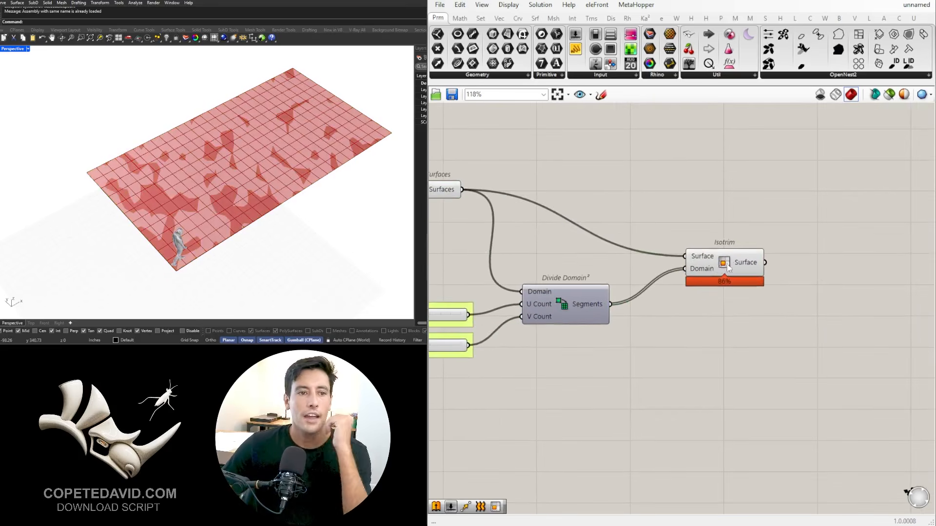
click(729, 264)
middle_click(729, 264)
click(764, 235)
click(773, 195)
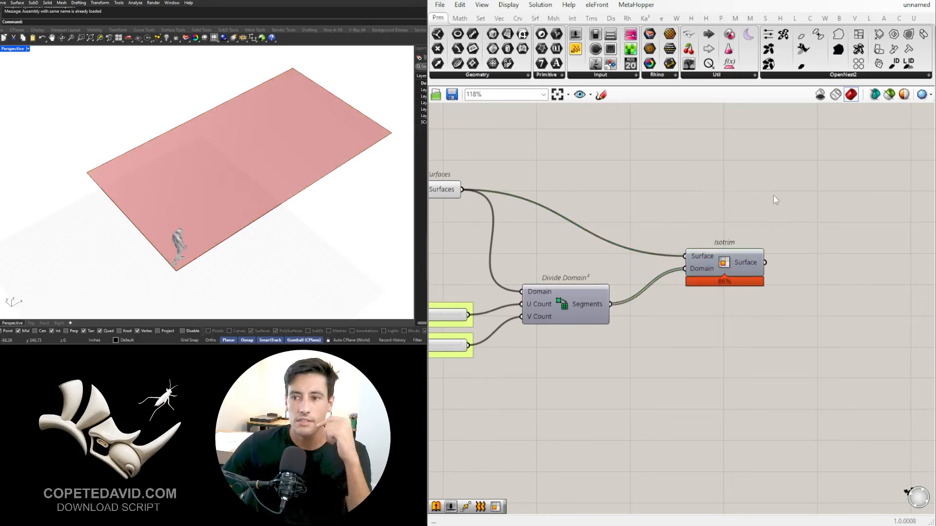
right_drag(757, 265, 768, 237)
scroll(767, 237, down, 2)
click(765, 237)
click(745, 216)
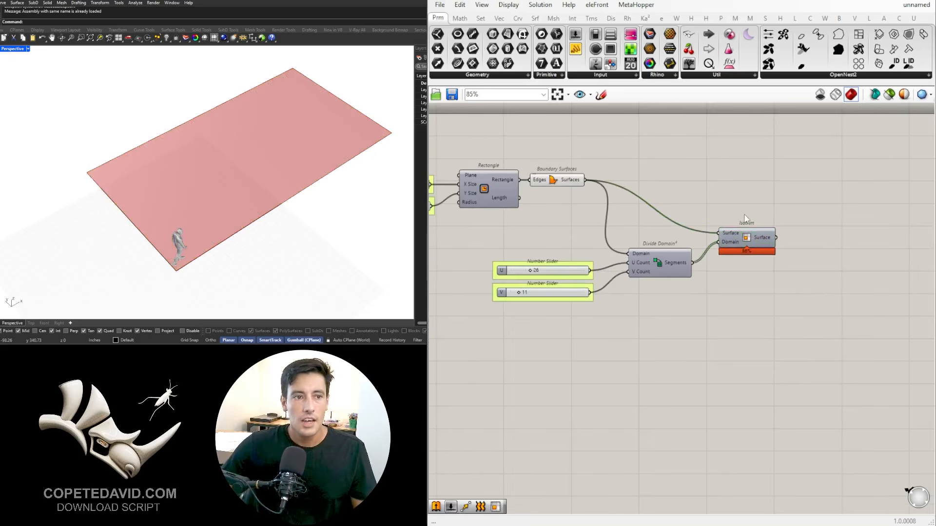
click(564, 185)
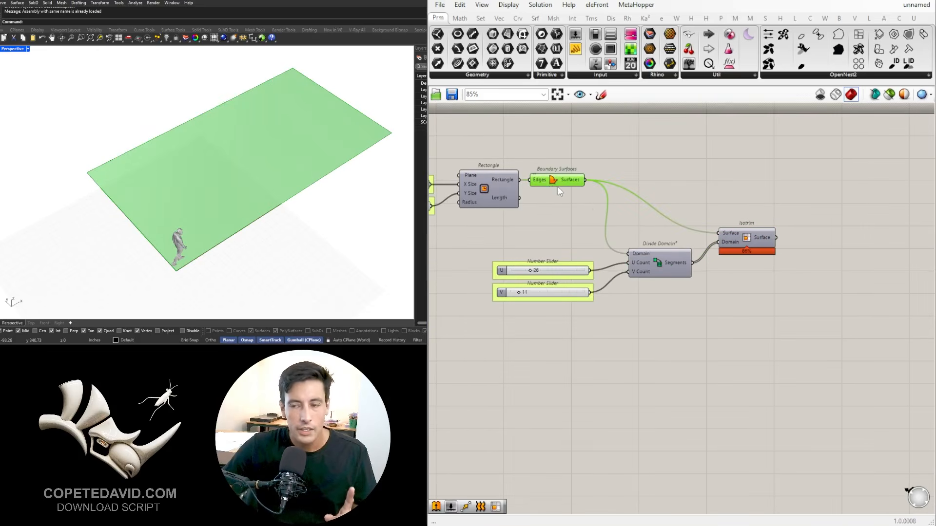
right_drag(329, 182, 232, 168)
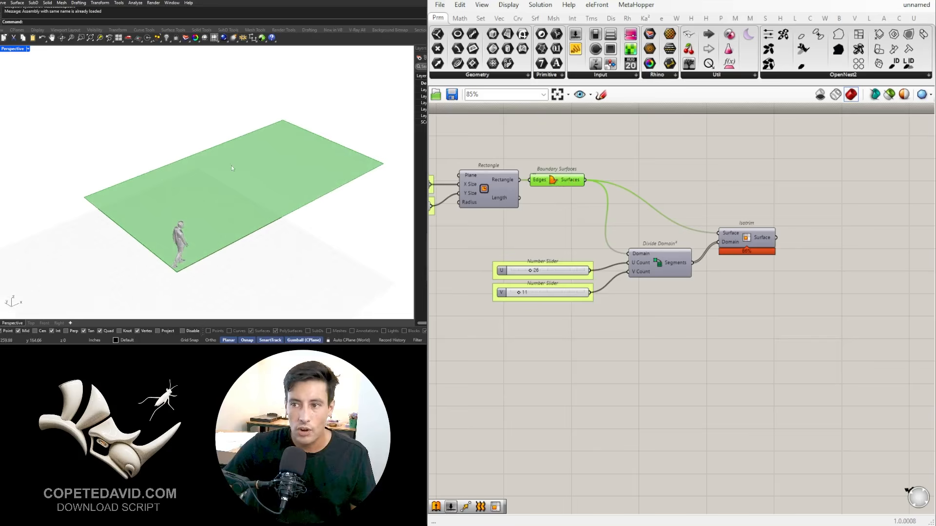
Step: Add an Evaluate Surface component to the canvas, near Boundary Surfaces and Isotrim
double_click(649, 191)
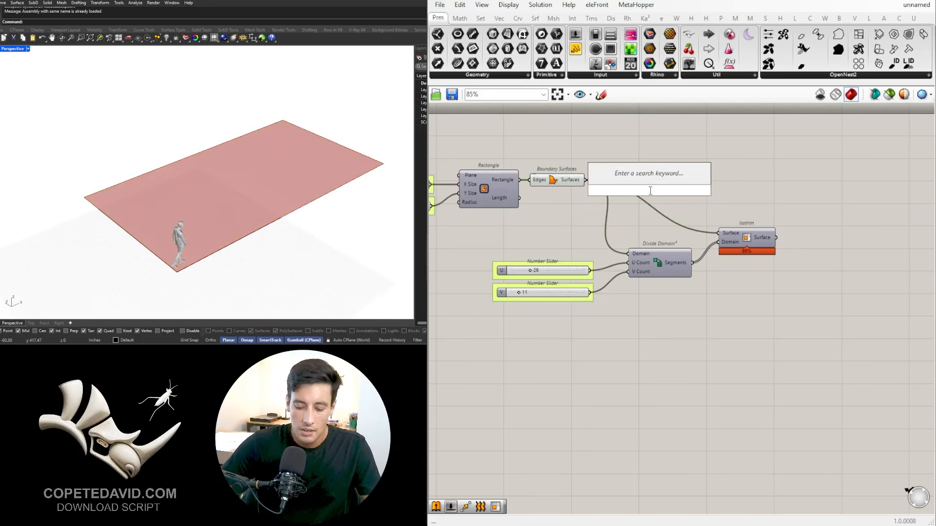
text(EVAL)
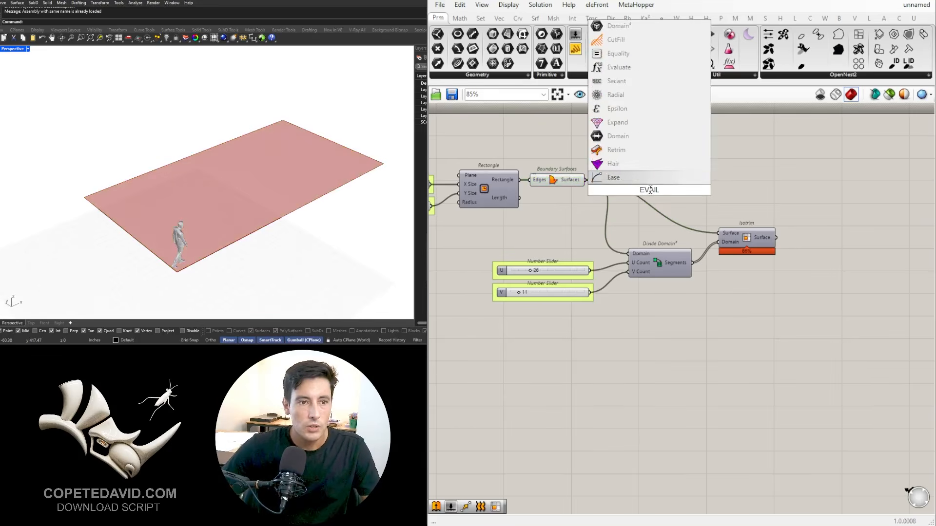
text(W)
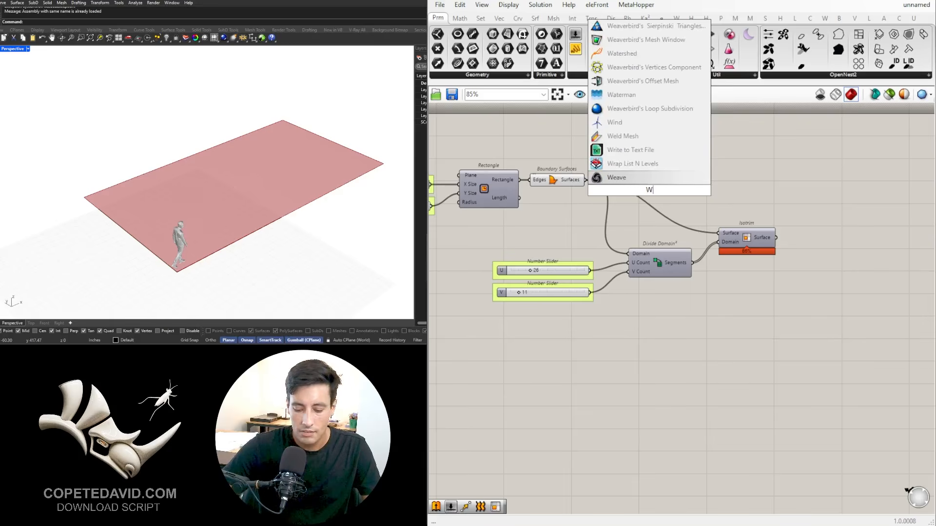
key(BackSpace)
text(EVAL)
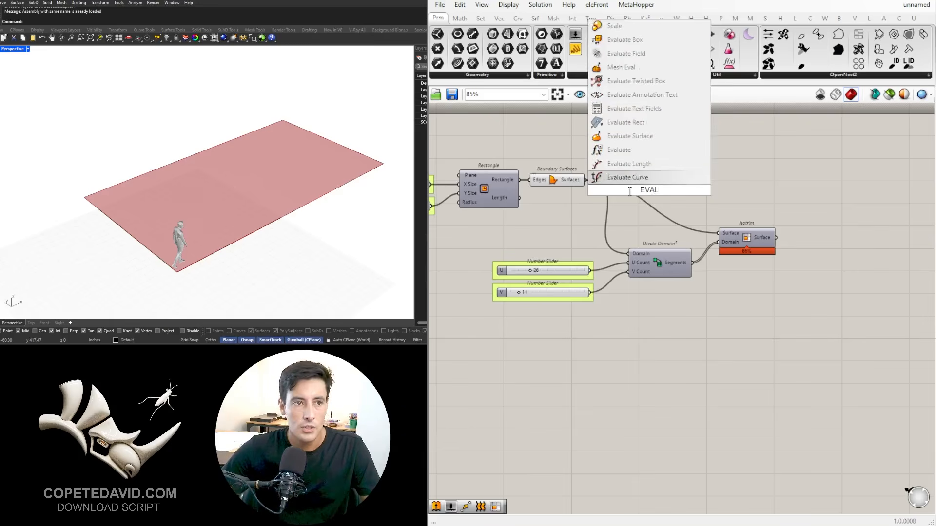
click(656, 137)
right_drag(664, 168, 548, 243)
drag(548, 244, 714, 213)
Step: Place Evaluate Surface above Isotrim and feed the Boundary Surfaces output into its Surface input
scroll(815, 330, down, 5)
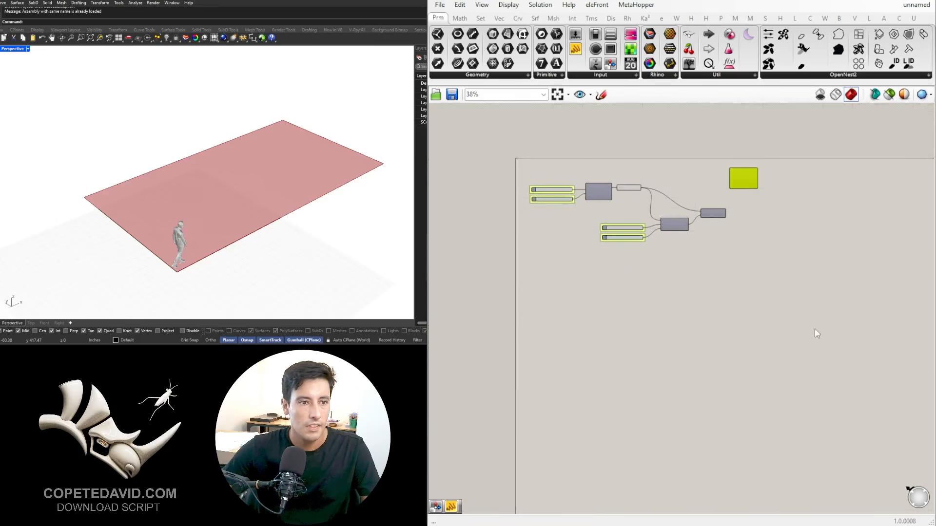
drag(810, 324, 533, 166)
drag(596, 193, 598, 226)
click(609, 183)
scroll(730, 207, up, 4)
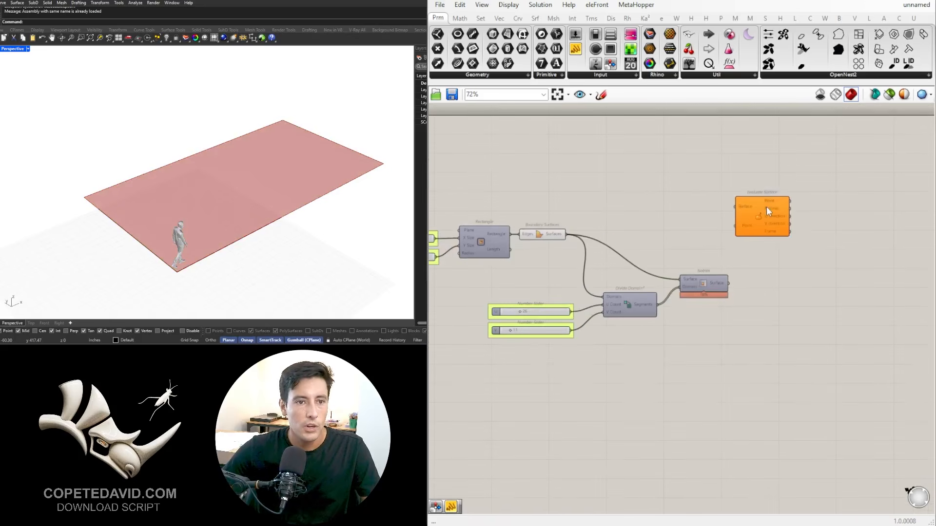
drag(766, 211, 739, 192)
drag(567, 234, 694, 187)
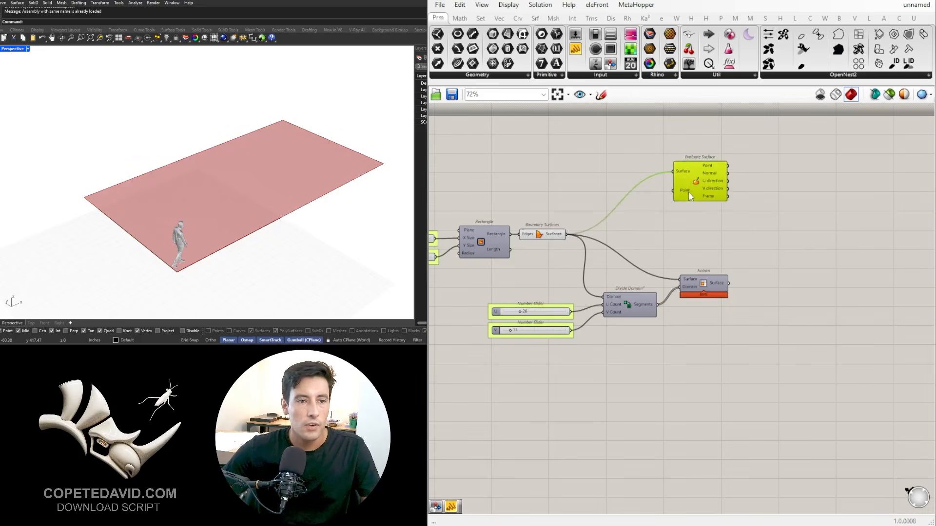
scroll(694, 188, up, 4)
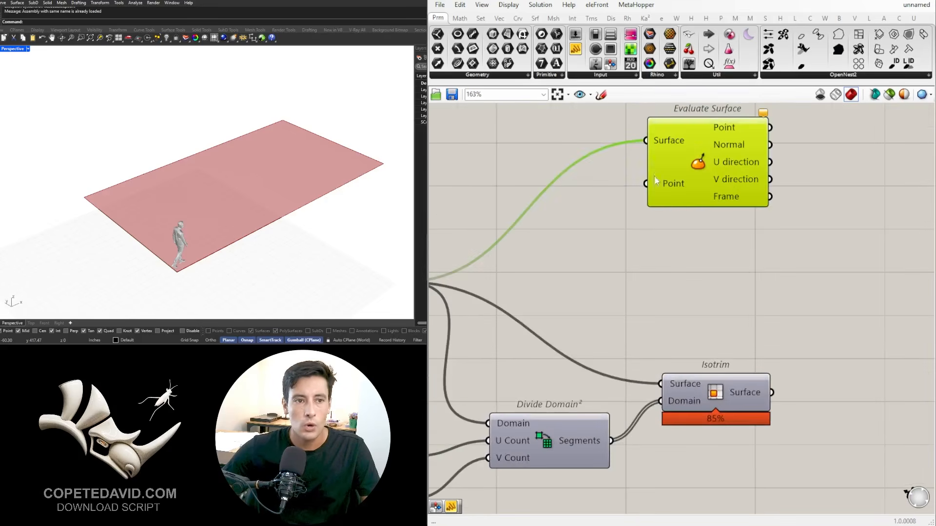
scroll(624, 205, down, 1)
right_drag(608, 213, 666, 246)
Step: Add an MD Slider above Boundary Surfaces and connect its output to Evaluate Surface's Point input
double_click(471, 201)
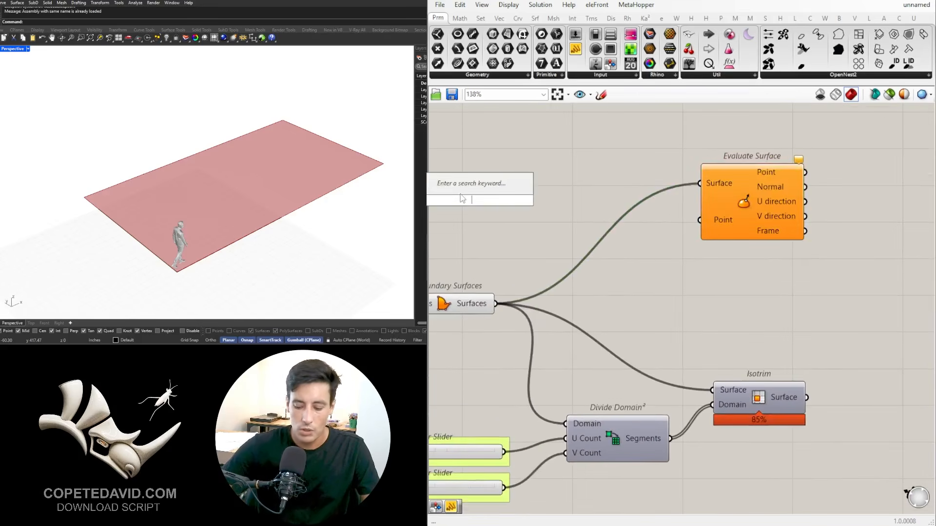
text(MD)
key(Return)
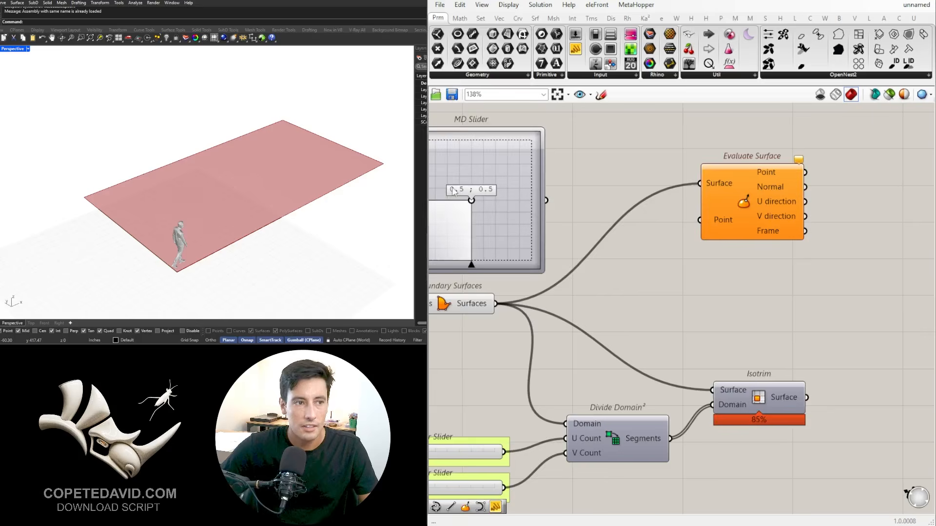
scroll(613, 190, down, 2)
right_drag(613, 190, 651, 231)
drag(633, 268, 614, 250)
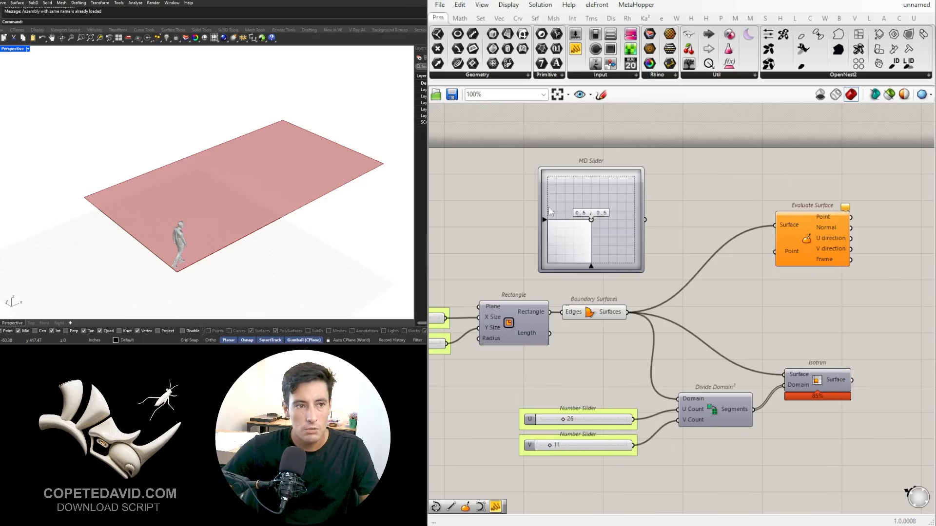
scroll(197, 171, down, 2)
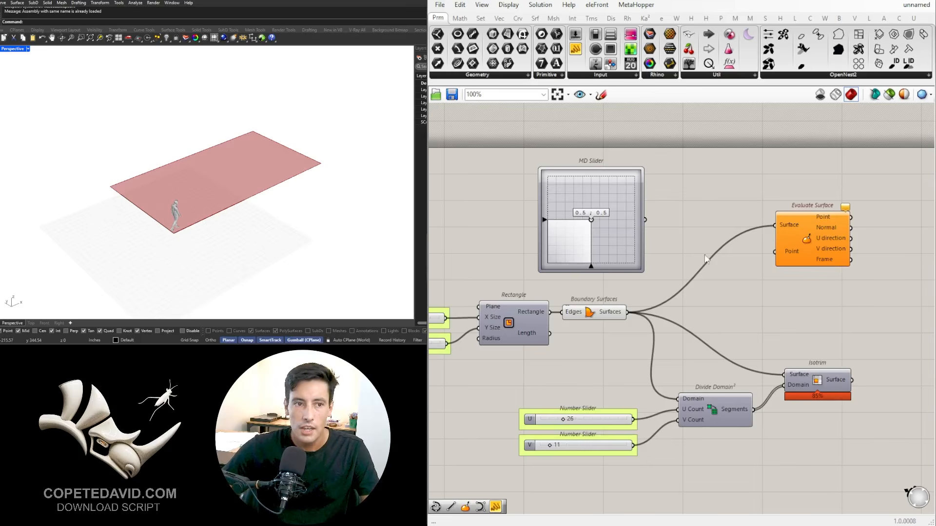
drag(645, 220, 819, 314)
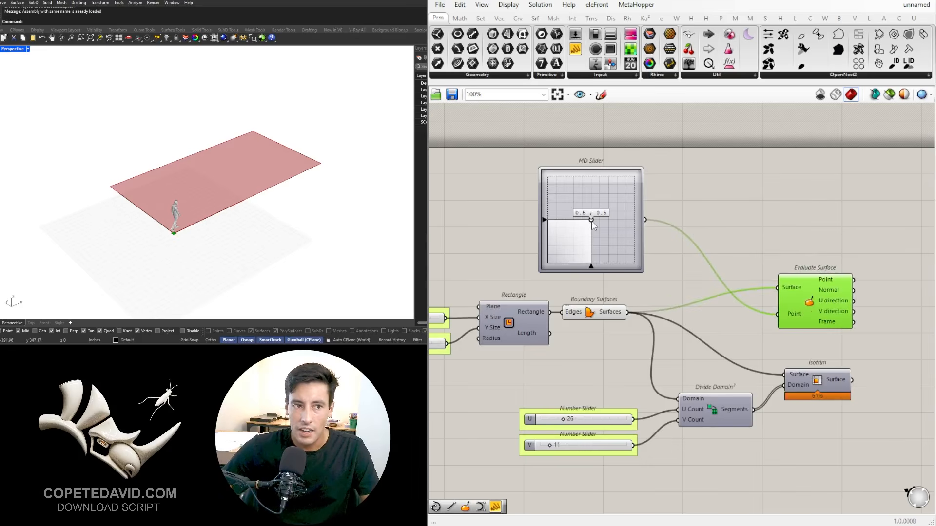
Step: Try the MD Slider at 0.82 ; 0.3 and at 0.52 ; 0.51 while inspecting the surface corner in the Rhino viewport
drag(591, 221, 616, 240)
scroll(208, 206, up, 5)
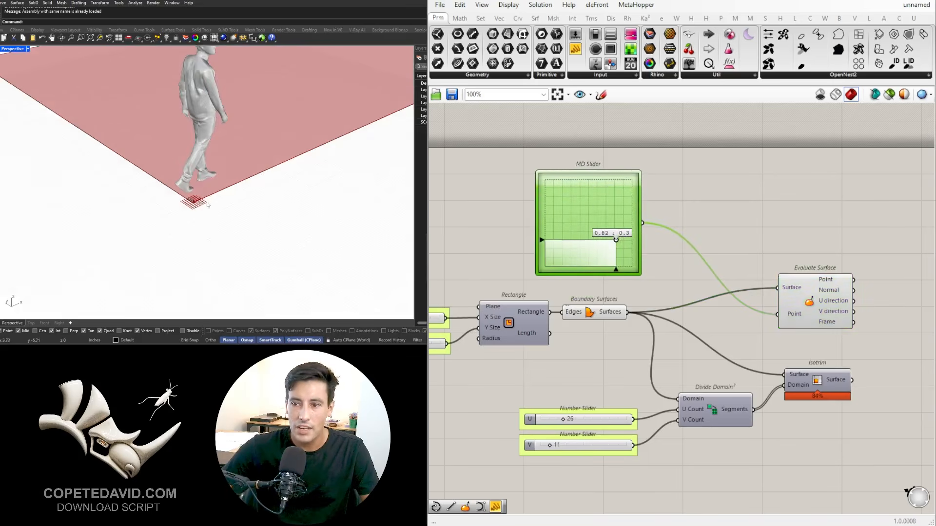
scroll(208, 205, up, 2)
scroll(780, 293, up, 3)
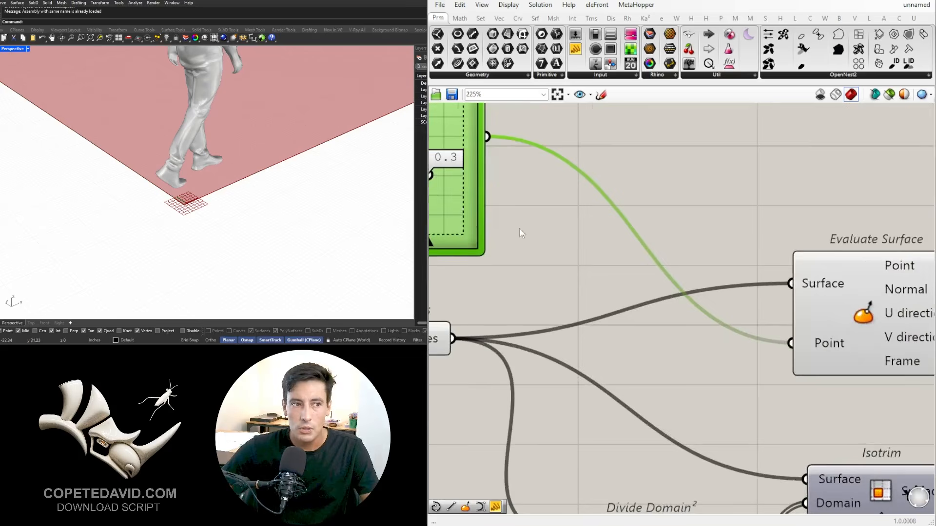
right_drag(456, 181, 645, 229)
scroll(645, 230, down, 1)
drag(632, 229, 591, 198)
click(722, 174)
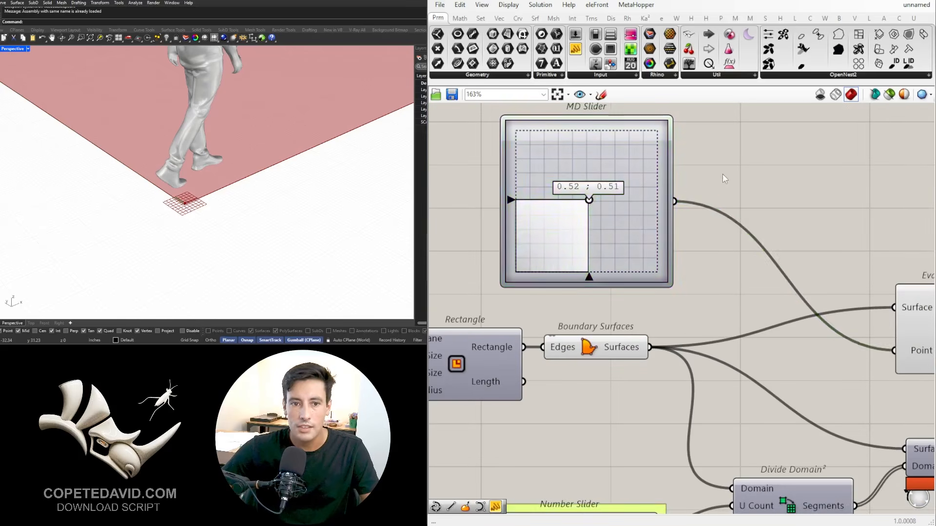
Step: Move Evaluate Surface down directly above Isotrim and reparameterize its Surface input
scroll(723, 174, down, 2)
right_drag(862, 259, 733, 262)
drag(744, 274, 751, 303)
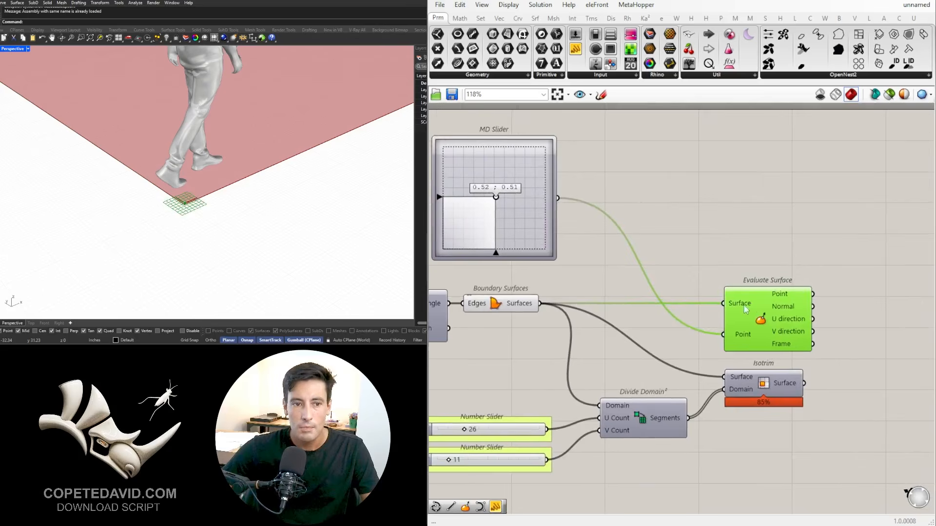
right_click(740, 302)
click(790, 418)
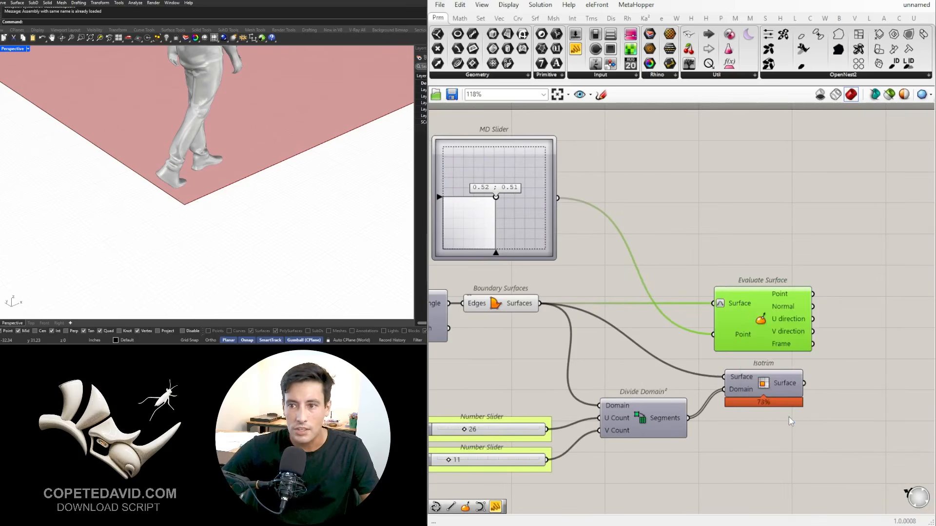
Step: Frame the whole surface with its evaluated point in the Rhino viewport and set the MD Slider to 0.52 ; 0.5
scroll(753, 279, down, 5)
scroll(267, 181, down, 8)
right_drag(267, 182, 343, 135)
scroll(227, 199, down, 3)
scroll(629, 246, up, 5)
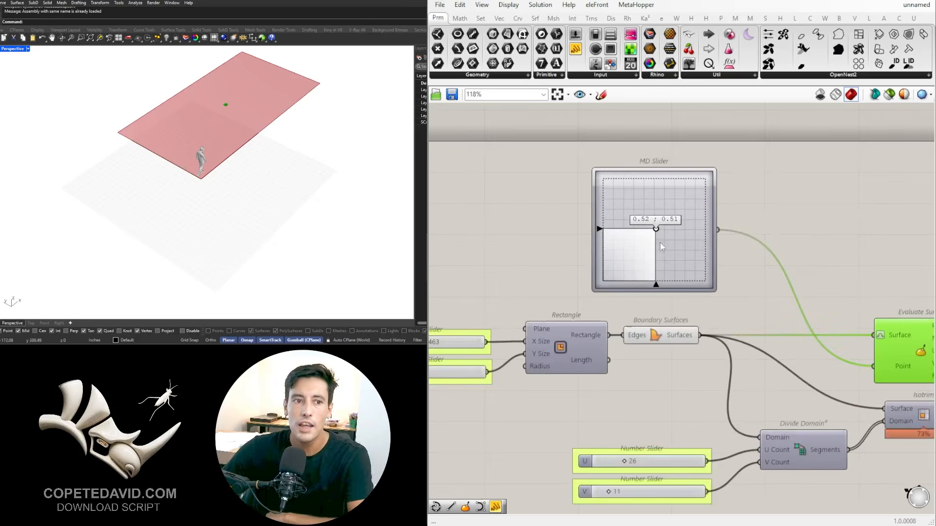
mouse_move(656, 230)
mouse_down()
mouse_move(624, 263)
mouse_move(687, 222)
mouse_move(653, 209)
mouse_move(699, 233)
mouse_move(657, 233)
mouse_up()
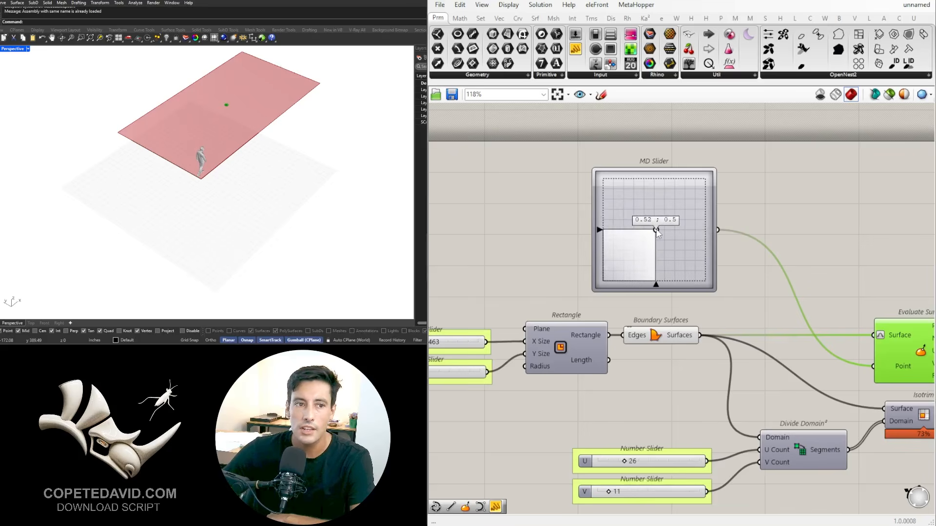
Step: Select Evaluate Surface to highlight its point and set the MD Slider to 0.47 ; 0.49
click(794, 179)
scroll(796, 195, down, 2)
right_drag(800, 230, 626, 223)
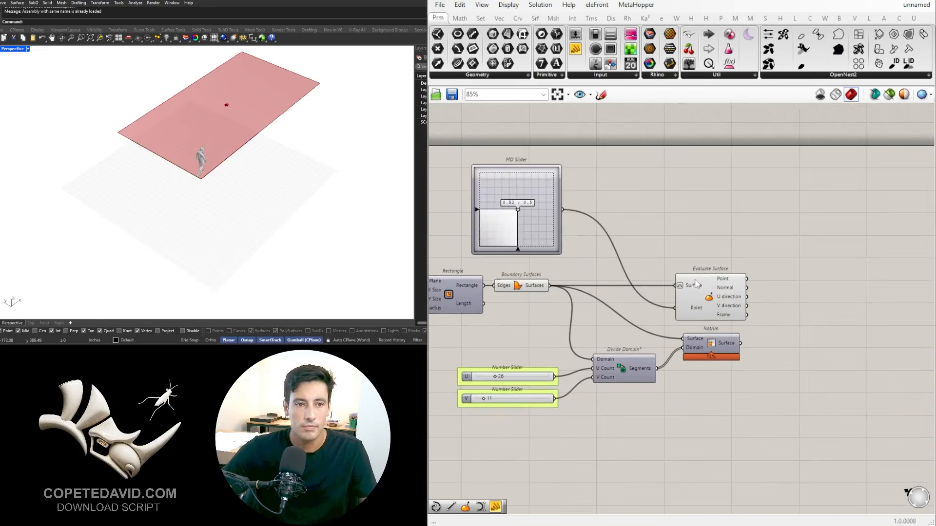
scroll(702, 249, down, 2)
right_drag(628, 273, 666, 240)
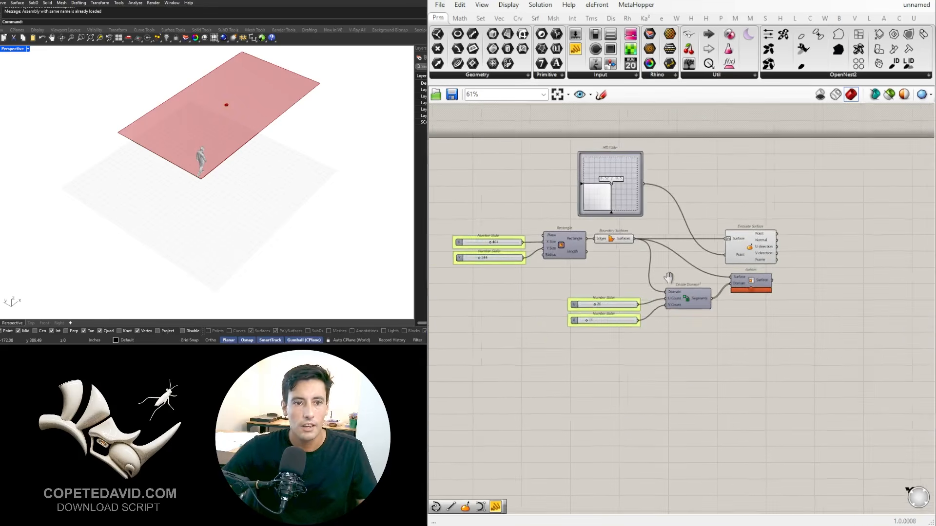
click(750, 248)
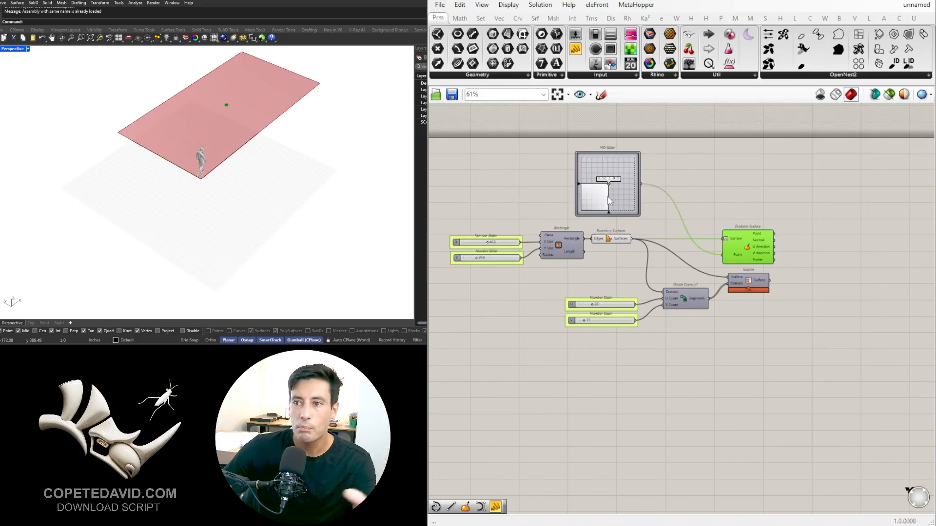
scroll(612, 178, up, 3)
mouse_move(615, 186)
mouse_down()
mouse_move(582, 191)
mouse_move(609, 187)
mouse_up()
scroll(617, 186, down, 4)
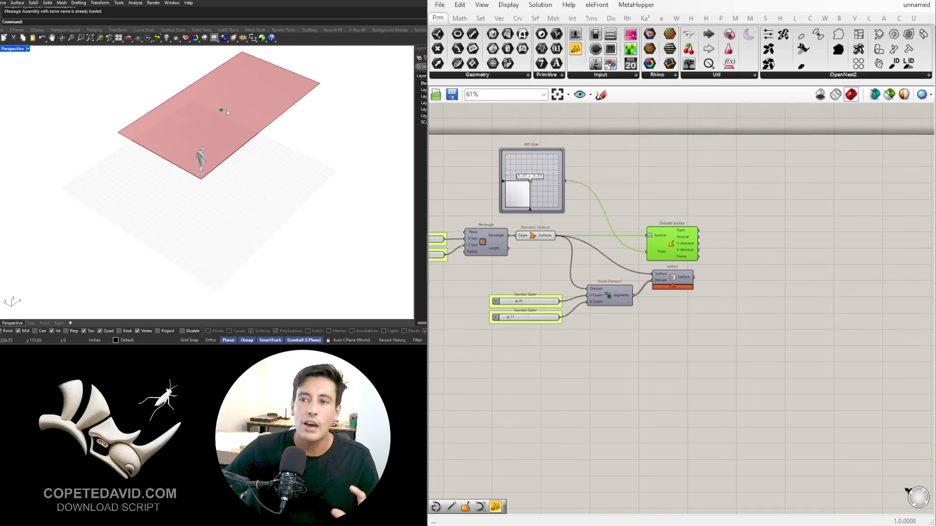
Step: Turn the preview of the Isotrim component back on
click(729, 243)
scroll(667, 275, up, 4)
click(671, 275)
scroll(673, 274, up, 1)
middle_click(676, 274)
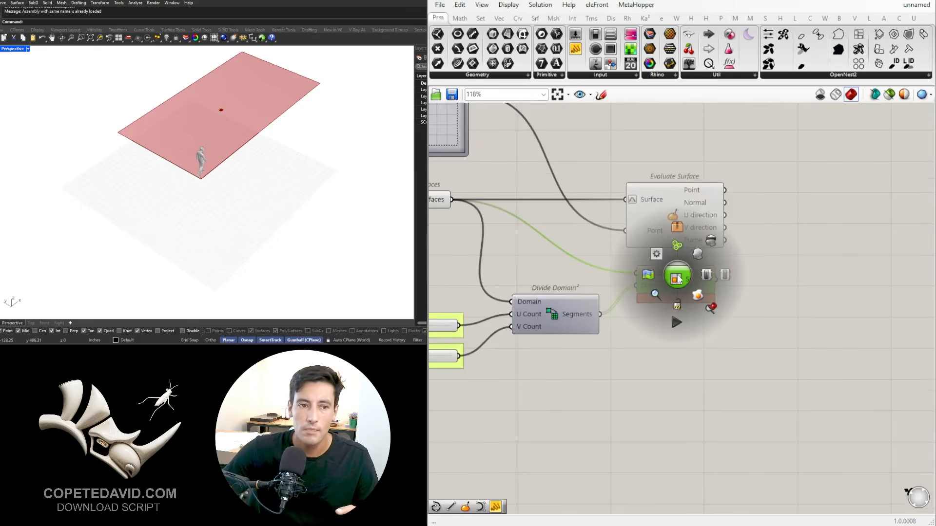
click(699, 256)
click(722, 249)
Step: Turn off the preview of the Boundary Surfaces component
right_drag(580, 218, 733, 243)
scroll(605, 219, down, 1)
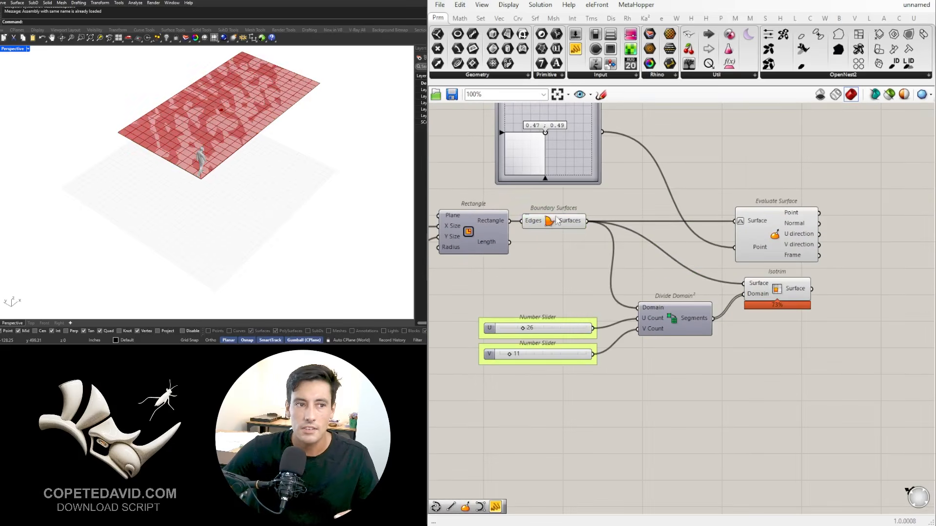
click(552, 222)
middle_click(551, 222)
click(580, 188)
Step: Shift the point on the panel grid by setting the MD Slider to about 0.43 ; 0.44
right_drag(552, 120, 559, 230)
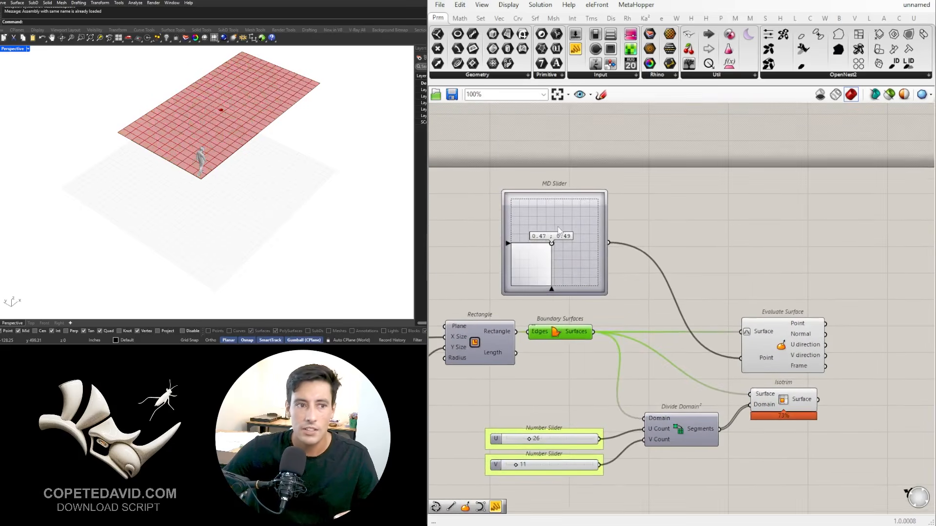
mouse_move(551, 249)
mouse_down()
mouse_move(534, 253)
mouse_move(543, 246)
mouse_move(548, 273)
mouse_move(531, 277)
mouse_move(599, 222)
mouse_move(546, 246)
mouse_move(598, 257)
mouse_move(565, 252)
mouse_move(551, 270)
mouse_move(560, 254)
mouse_move(564, 267)
mouse_move(551, 257)
mouse_up()
scroll(633, 230, down, 3)
right_drag(633, 230, 565, 210)
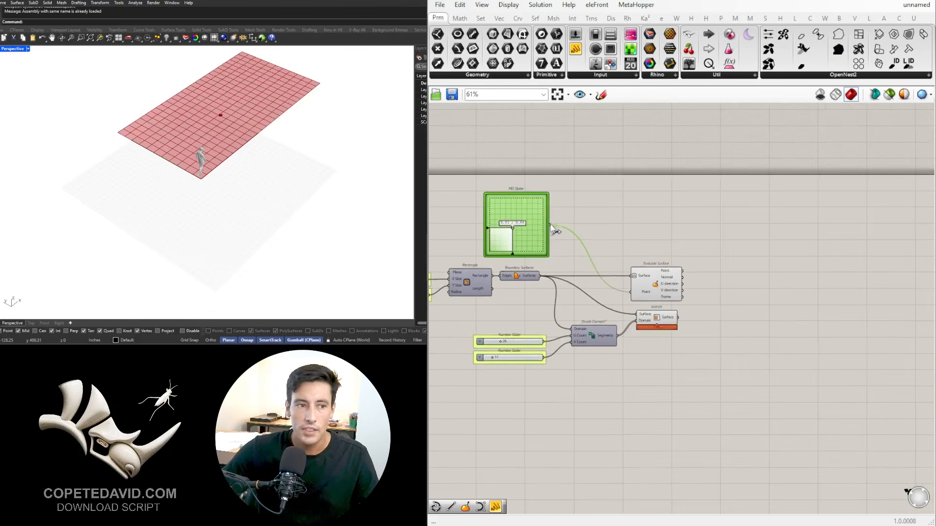
Step: Select Evaluate Surface and examine where its point lies on the panel grid in the Rhino viewport
scroll(641, 261, up, 2)
right_drag(641, 261, 561, 242)
click(594, 260)
click(696, 261)
right_drag(644, 278, 759, 271)
click(721, 259)
scroll(226, 101, up, 5)
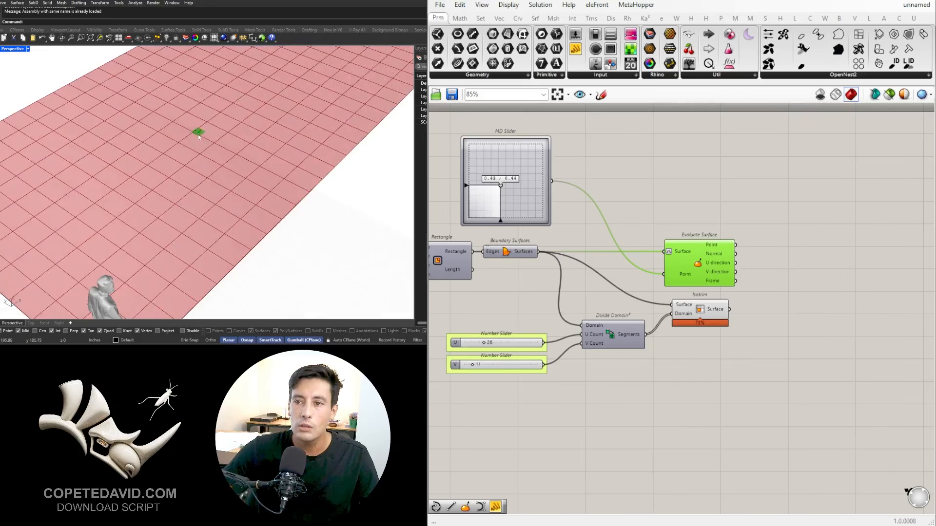
scroll(192, 137, down, 3)
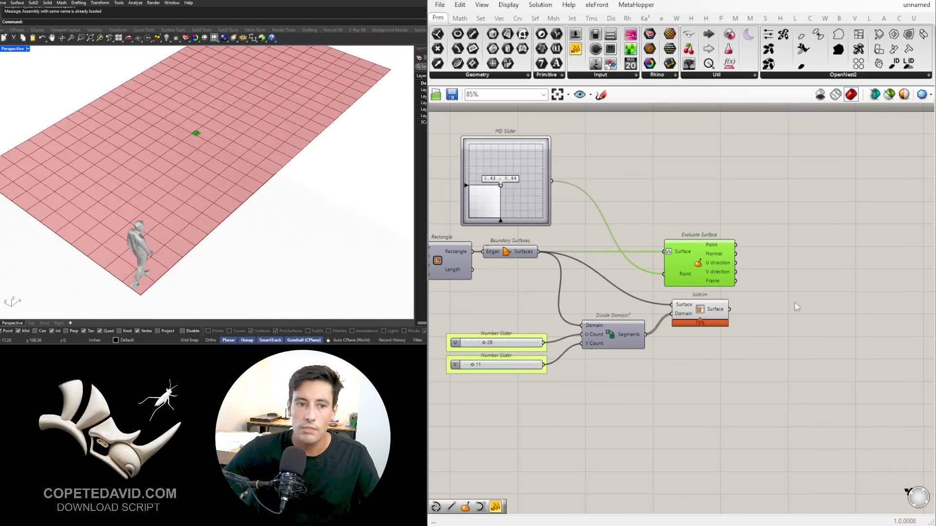
Step: Add an Area component and connect Isotrim's Surface output to its Geometry input
scroll(796, 307, up, 3)
double_click(792, 319)
text(area)
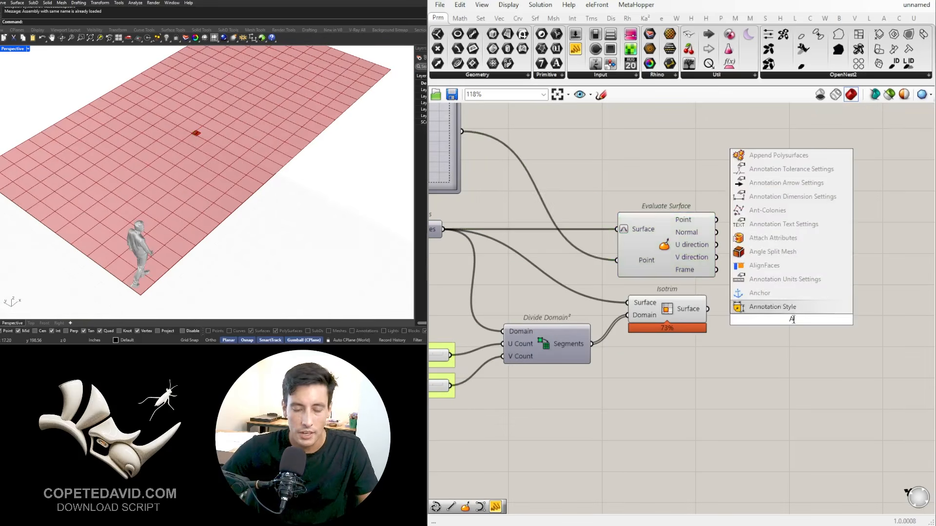
key(Return)
drag(707, 309, 781, 359)
scroll(215, 239, down, 2)
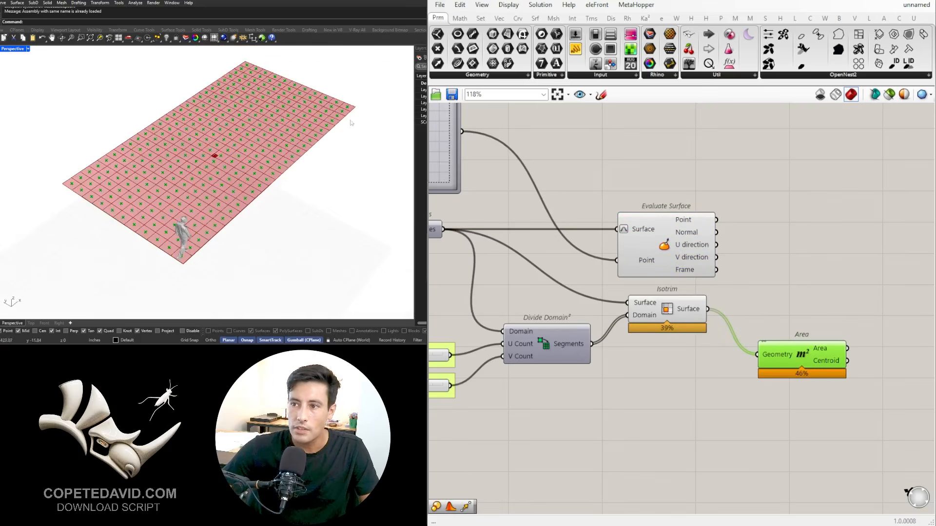
Step: Move Area closer to Isotrim's level and add a two-point Line component beside it
right_drag(737, 248, 599, 241)
drag(649, 344, 646, 324)
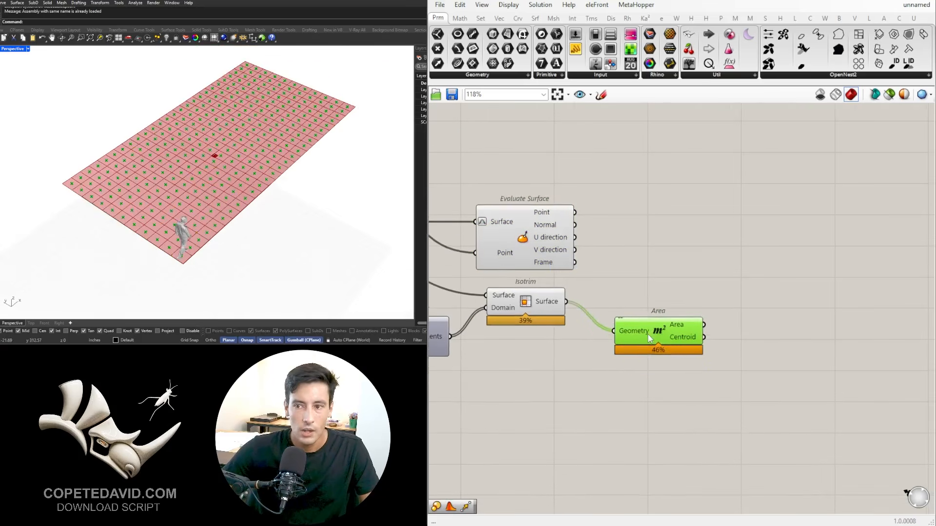
double_click(717, 293)
text(Line)
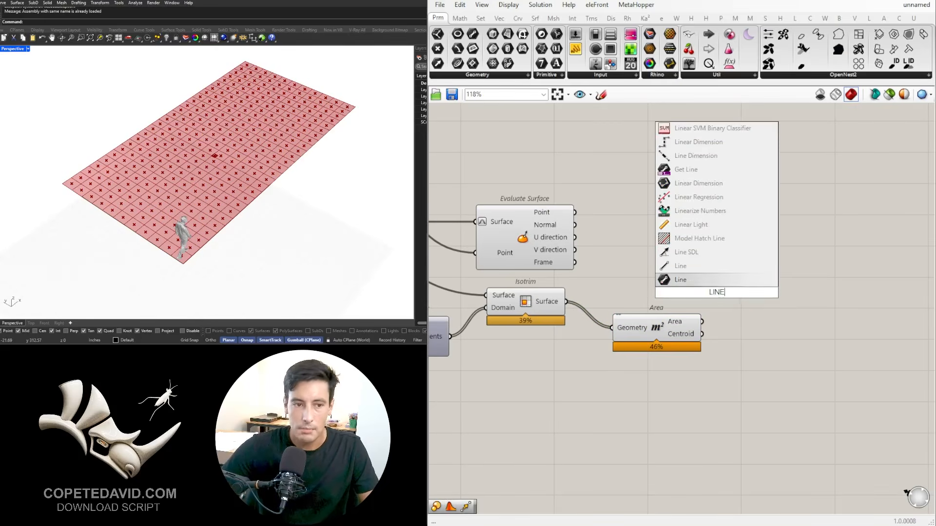
key(Return)
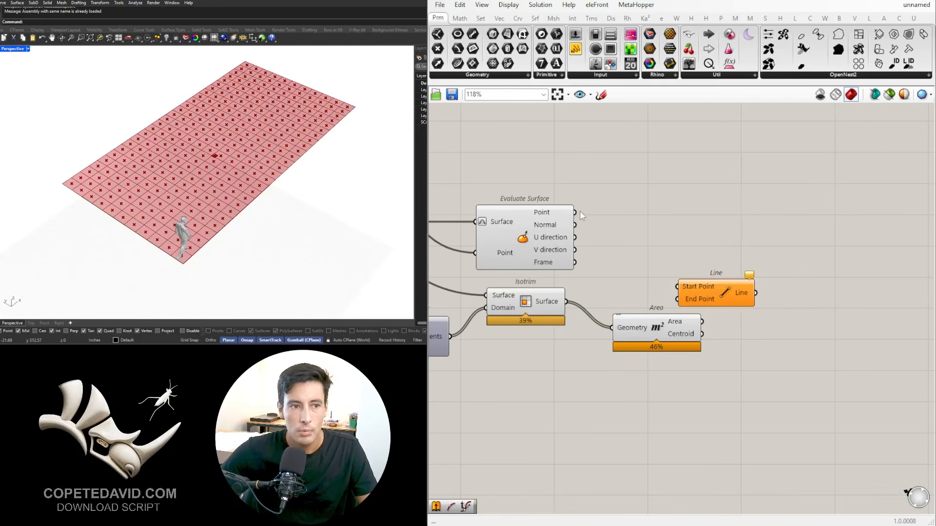
Step: Connect Evaluate Surface's Point to Line's Start Point and Area's Centroid to its End Point, with Line placed level beside Evaluate Surface
drag(575, 212, 660, 224)
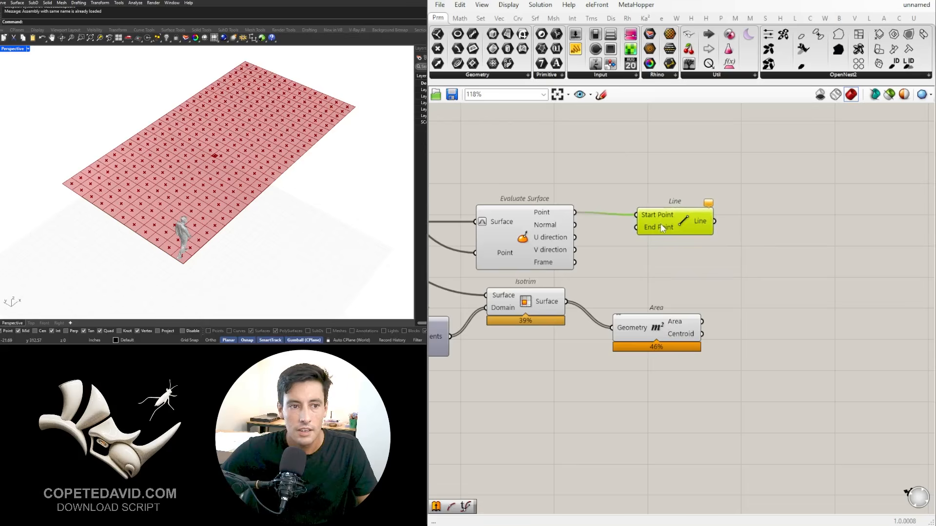
drag(658, 342, 638, 227)
drag(675, 202, 778, 200)
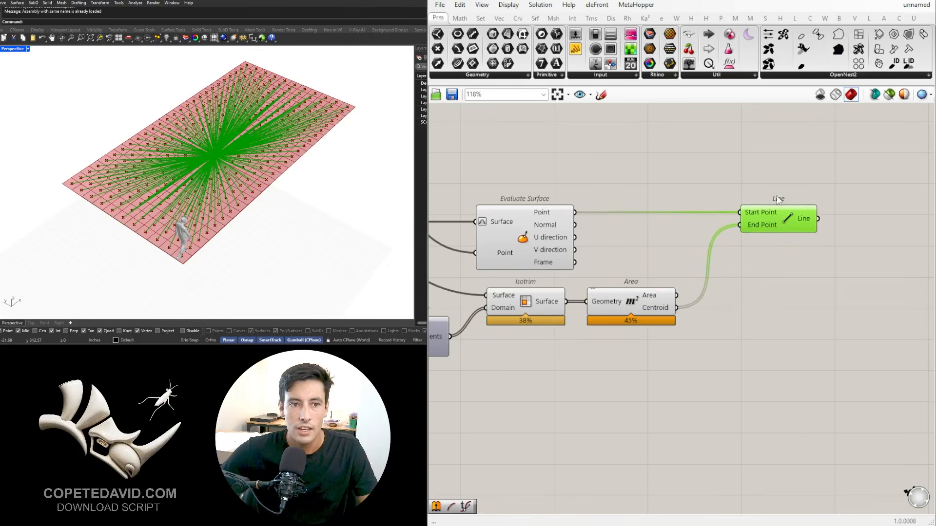
click(686, 265)
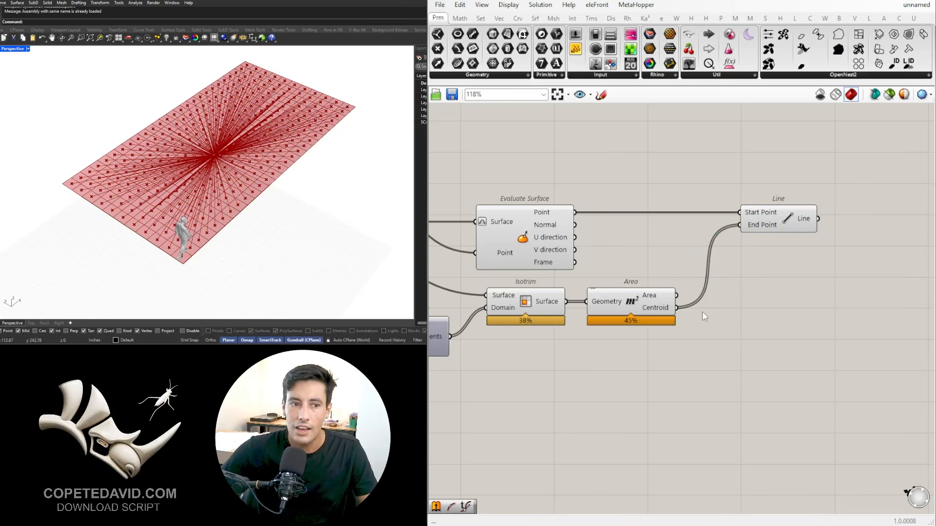
click(775, 231)
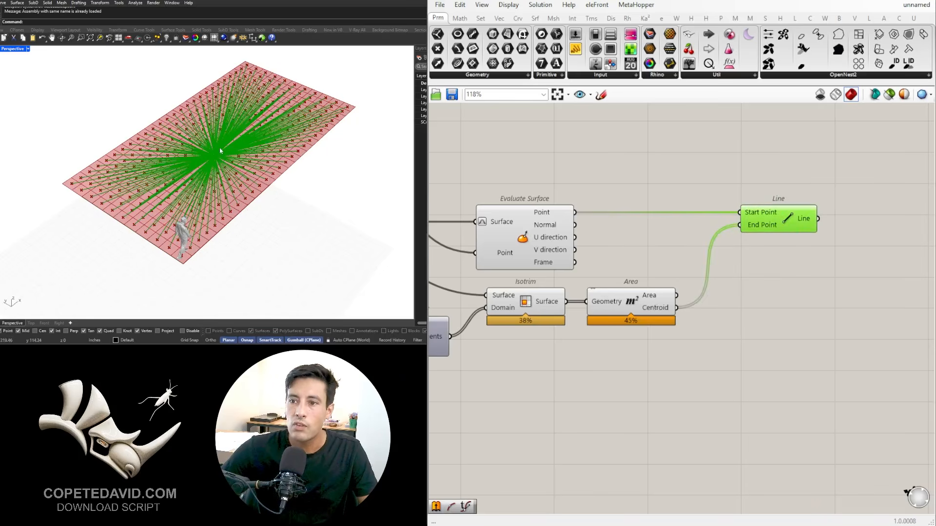
click(657, 453)
Step: Set the MD Slider to 0.0 ; 0.0 and inspect where the lines converge at the surface's corner
right_drag(477, 368, 682, 353)
scroll(625, 297, down, 2)
scroll(543, 259, up, 3)
right_drag(543, 259, 656, 359)
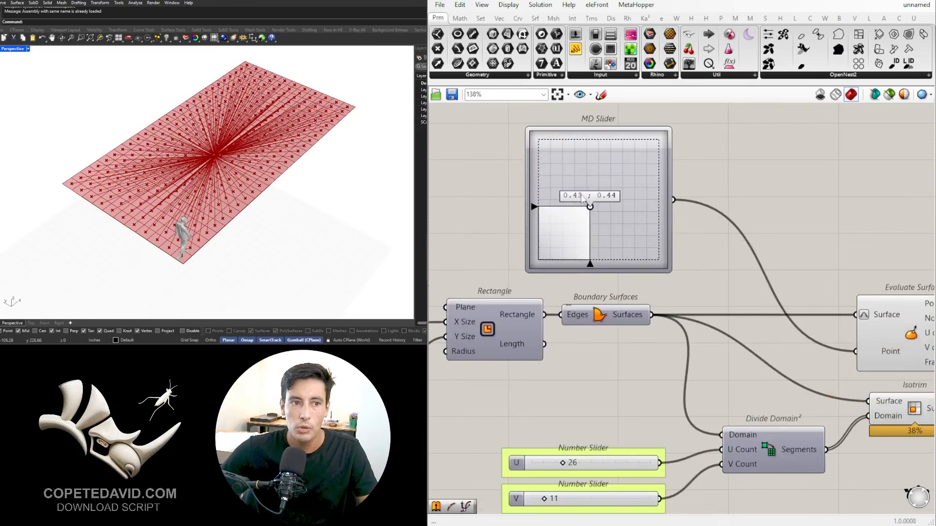
drag(589, 207, 538, 262)
scroll(180, 268, up, 10)
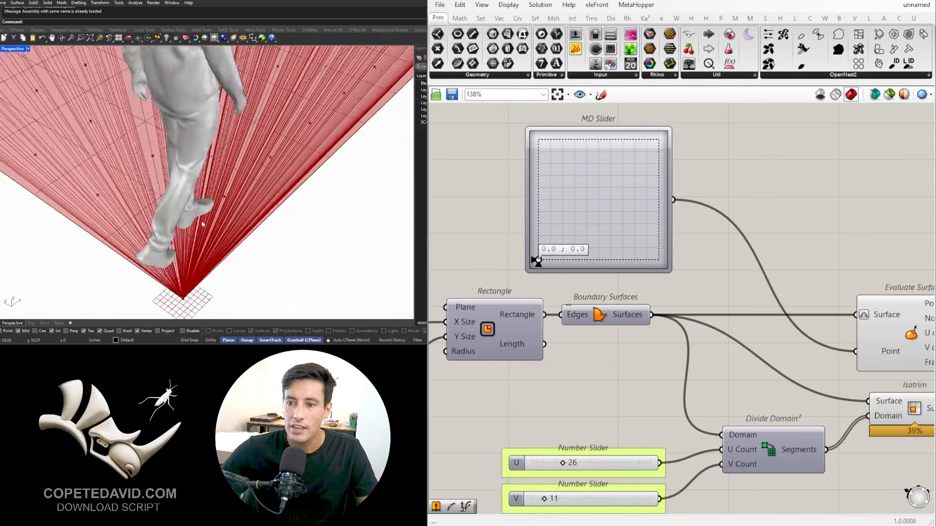
scroll(150, 289, down, 3)
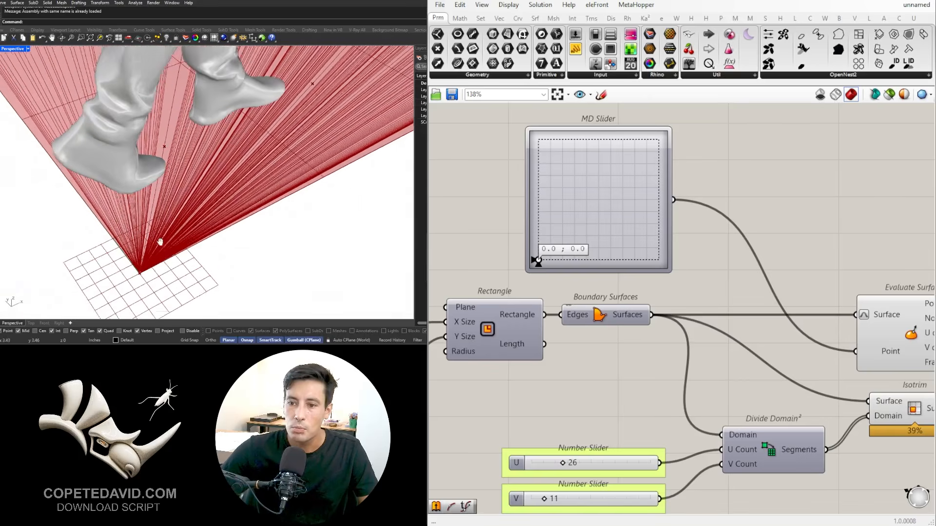
scroll(166, 134, down, 10)
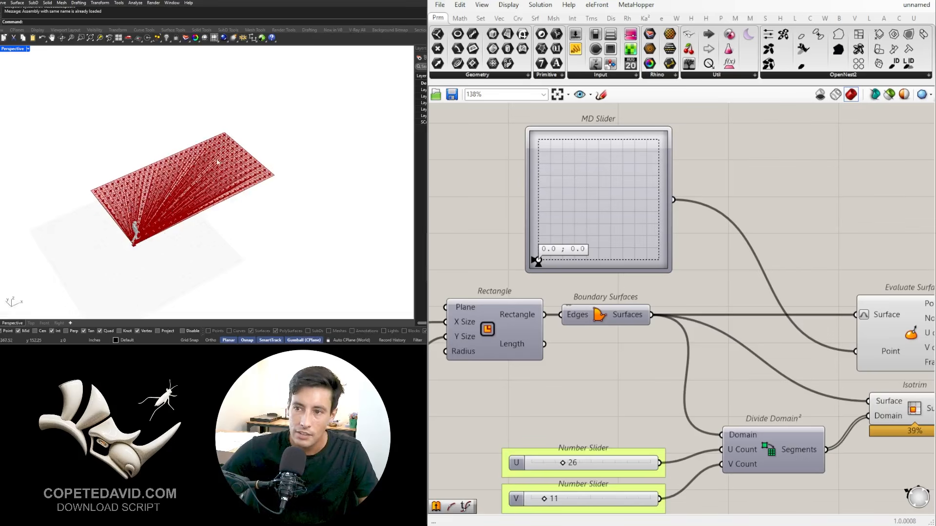
scroll(536, 244, up, 2)
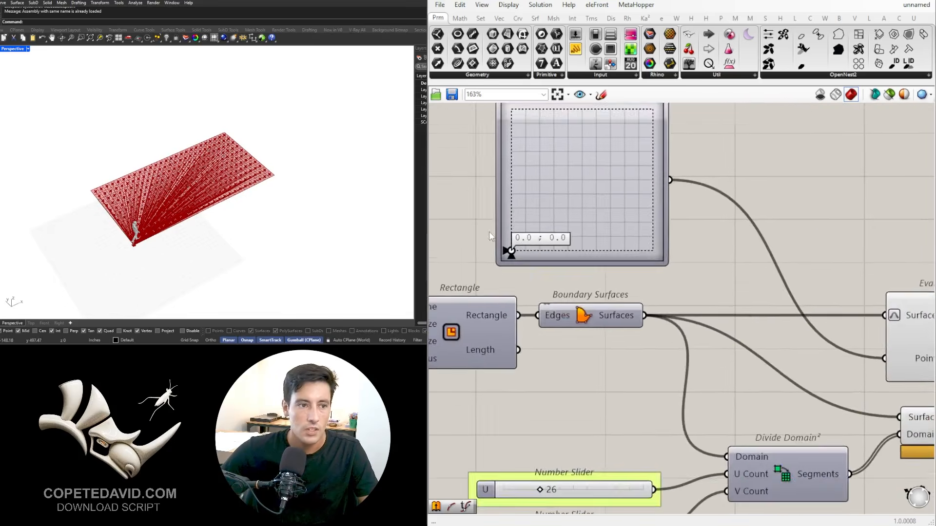
Step: Set the MD Slider to about 0.51 ; 0.51 so the lines converge near the middle of the surface
drag(513, 283, 583, 215)
scroll(759, 198, down, 5)
right_drag(847, 291, 645, 282)
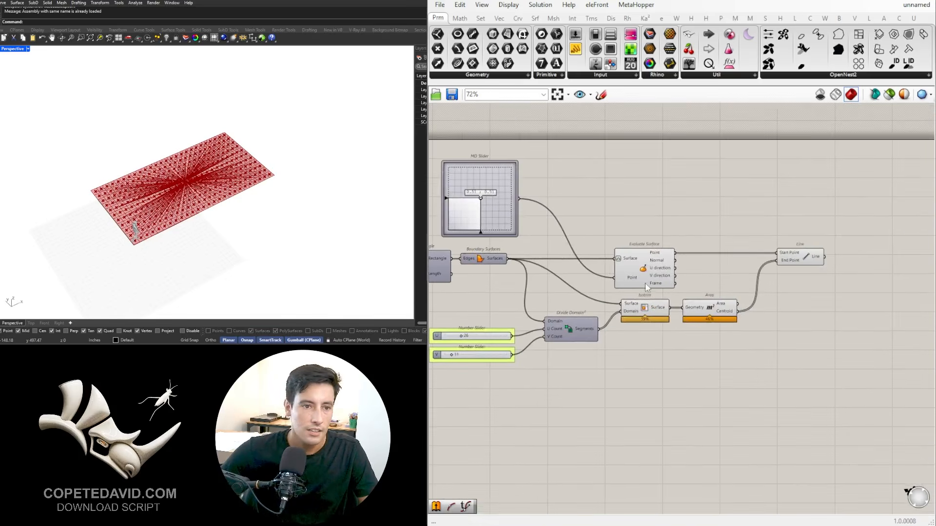
Step: Turn off the preview of the Line component
click(646, 281)
click(814, 251)
middle_click(814, 255)
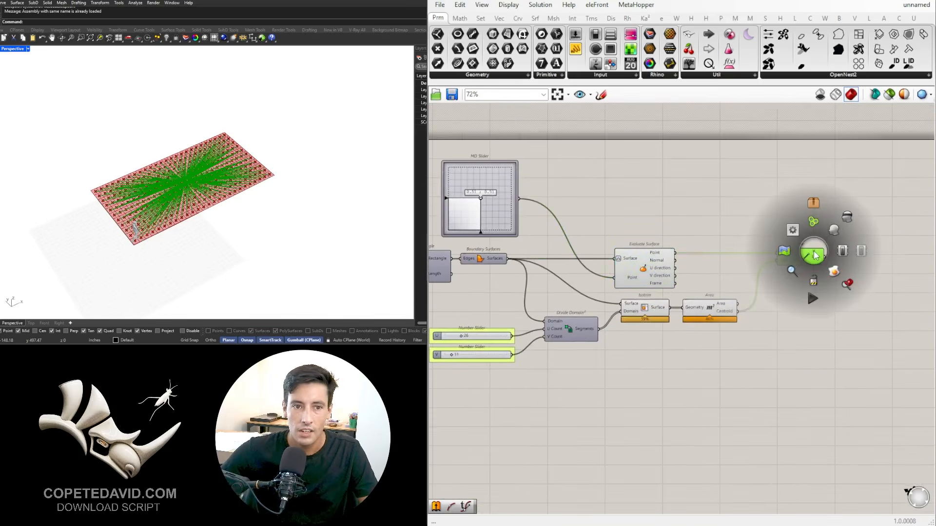
click(849, 218)
click(821, 211)
scroll(797, 251, up, 3)
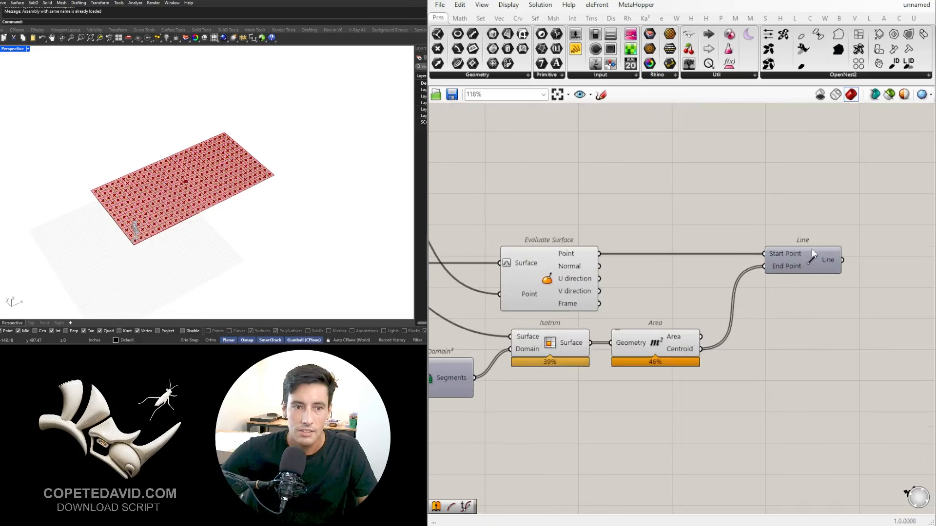
click(810, 254)
click(786, 303)
Step: Review the component chain leading to Line and examine the panel centroids on the grid in the Rhino viewport
right_drag(525, 337, 660, 329)
scroll(659, 328, down, 2)
drag(755, 409, 674, 295)
click(729, 218)
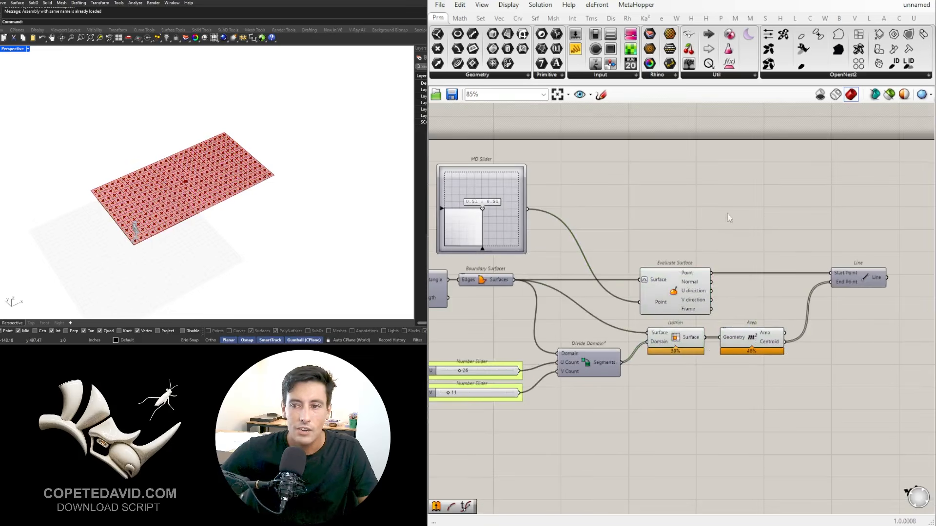
scroll(842, 275, down, 1)
scroll(848, 287, up, 3)
right_drag(852, 287, 713, 286)
click(713, 282)
click(704, 357)
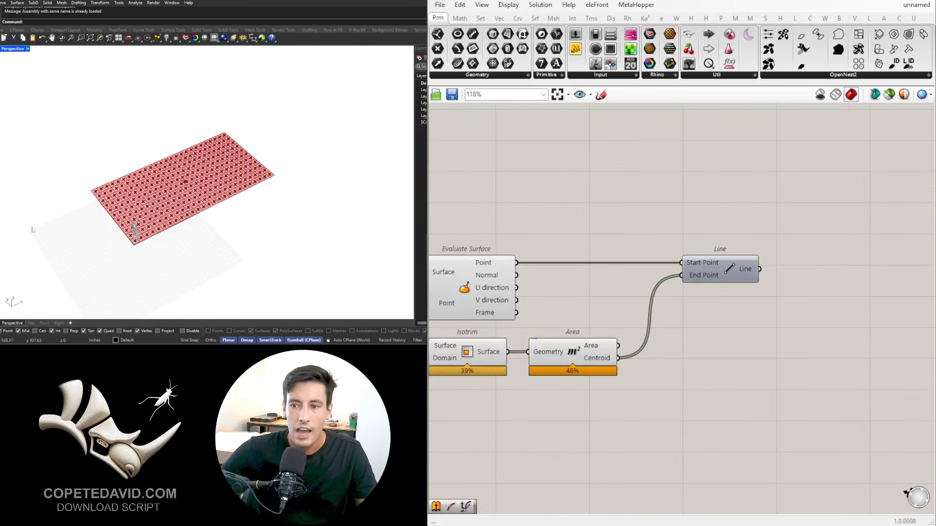
scroll(174, 189, up, 5)
scroll(210, 181, down, 2)
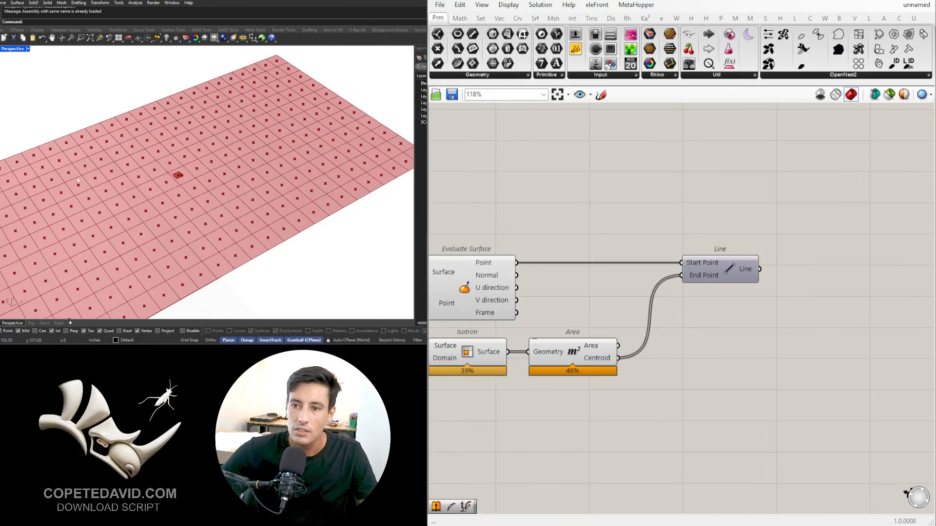
scroll(762, 270, down, 2)
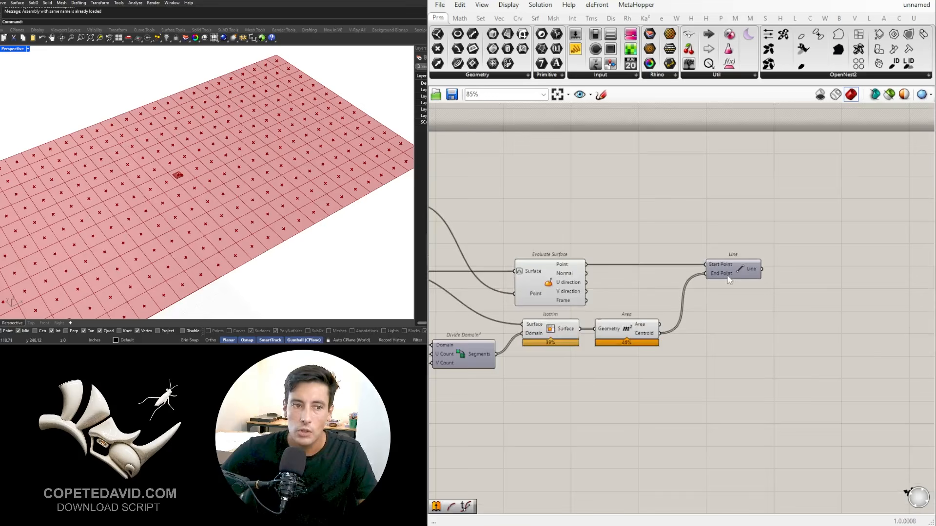
Step: Highlight the Evaluate Surface point in the viewport and trace its connection back to the MD Slider
right_drag(544, 285, 776, 278)
click(631, 277)
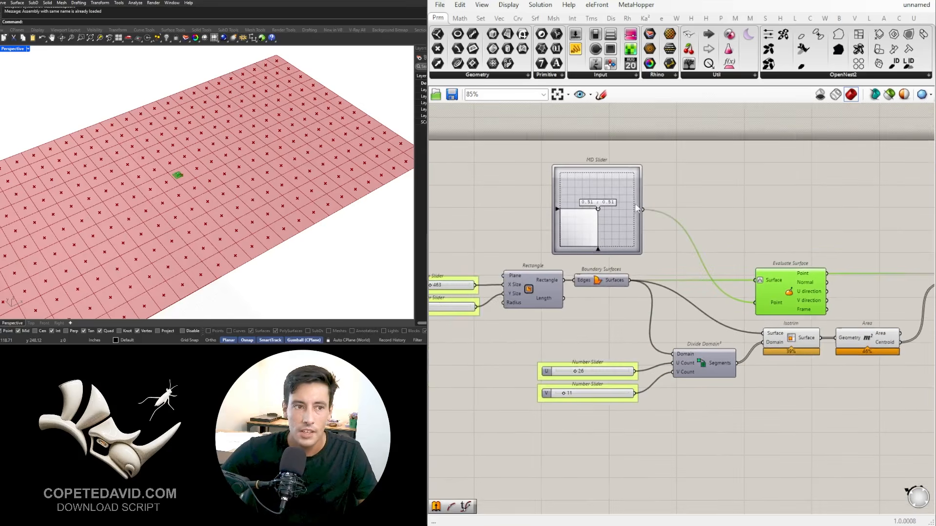
click(637, 204)
click(690, 208)
right_drag(821, 301, 740, 293)
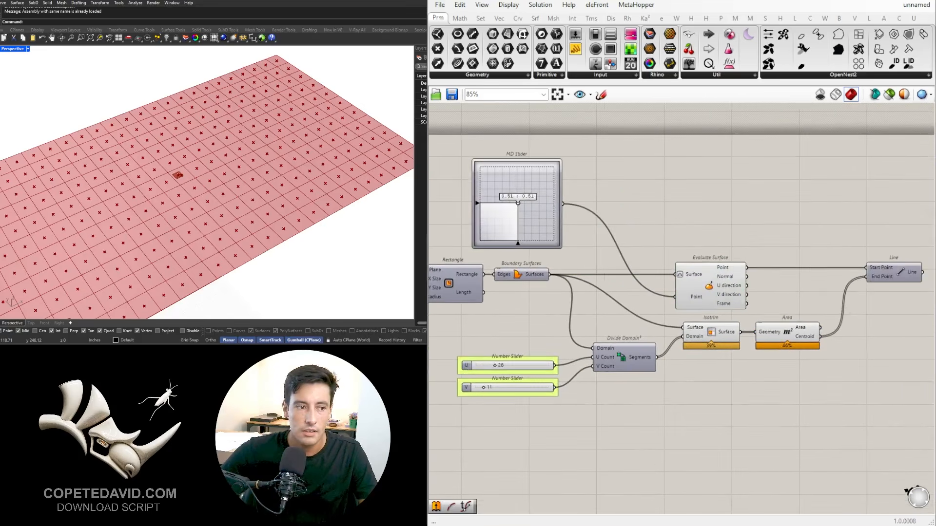
Step: Add a curve Length component and connect Line's output to its Curve input
right_drag(766, 419, 676, 362)
scroll(676, 363, down, 2)
right_drag(800, 319, 722, 288)
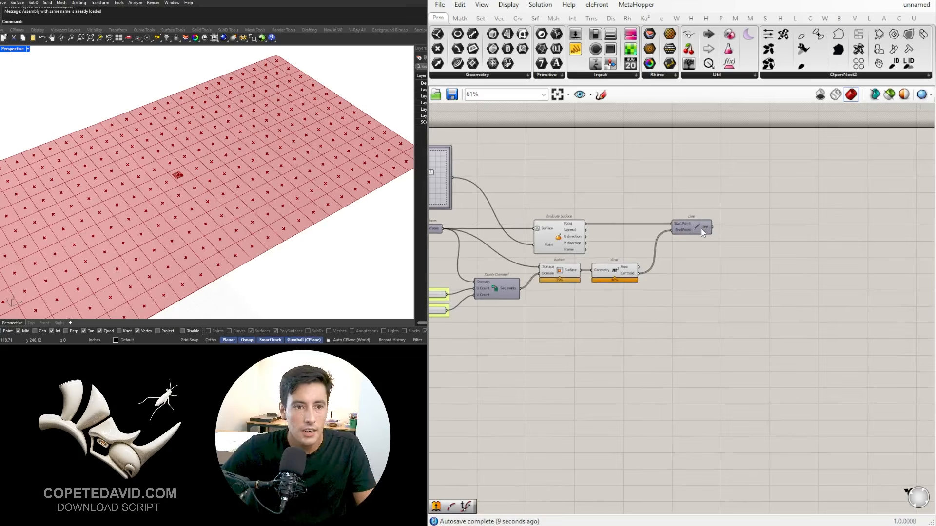
click(701, 227)
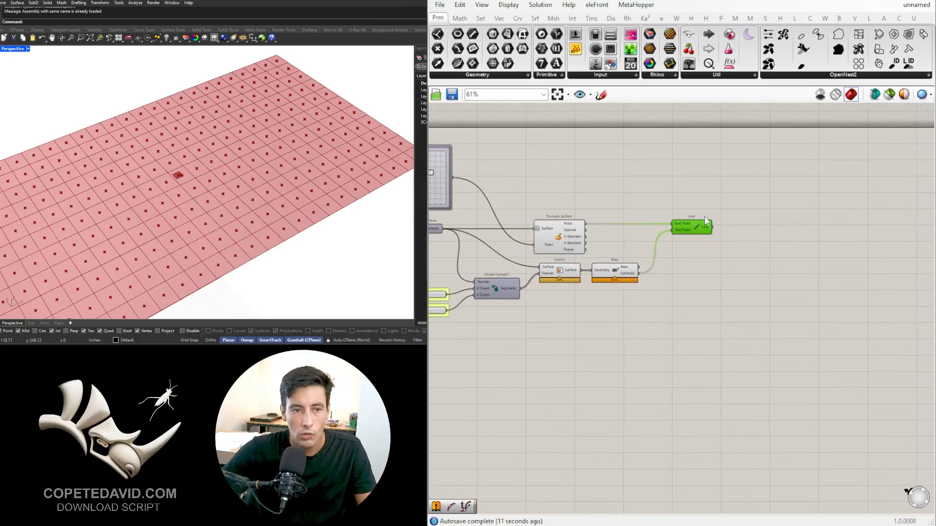
double_click(762, 234)
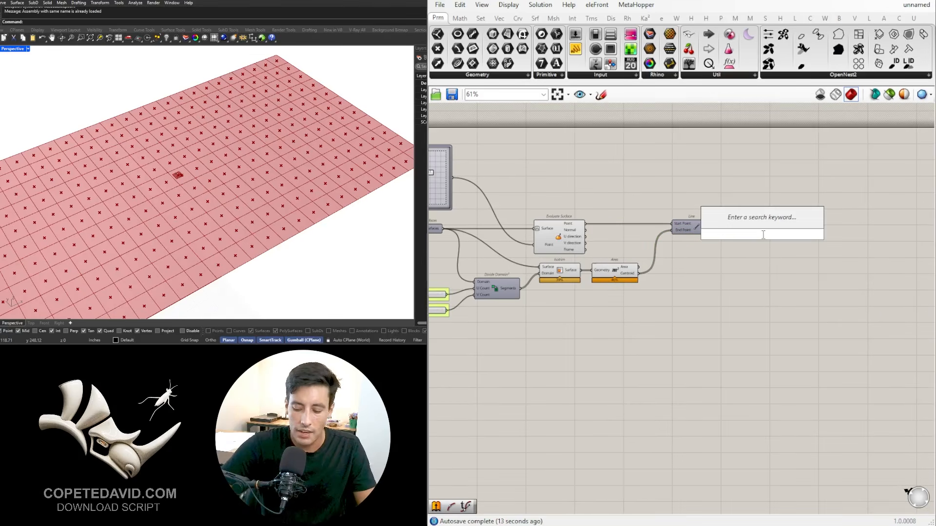
text(LENG)
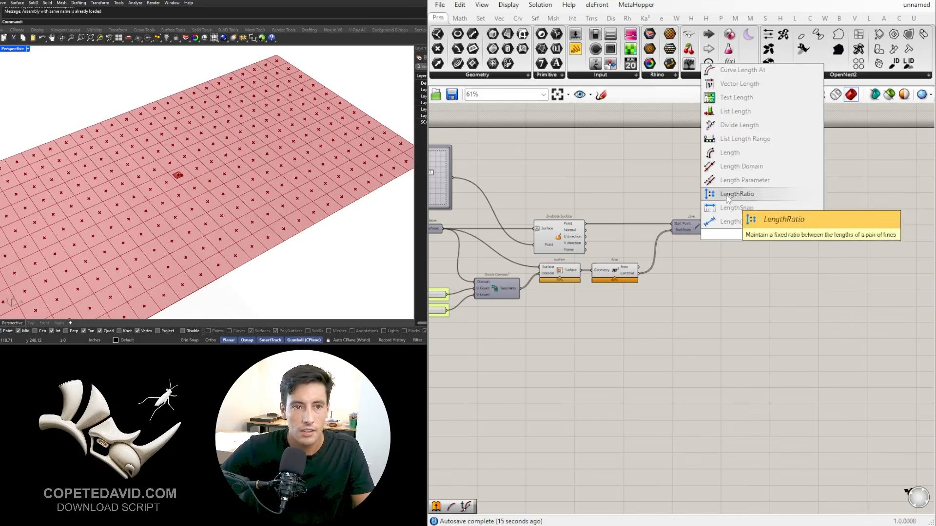
click(730, 153)
scroll(711, 224, up, 4)
drag(761, 260, 733, 233)
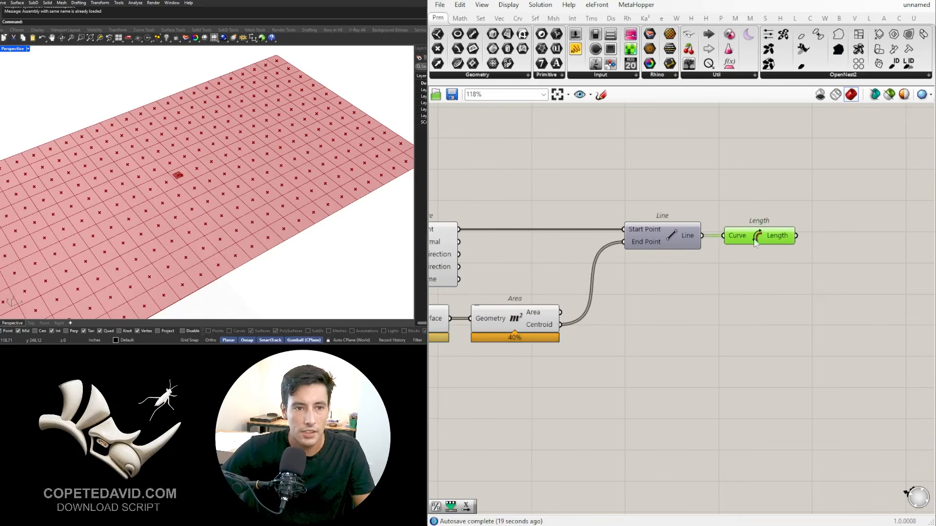
mouse_move(791, 238)
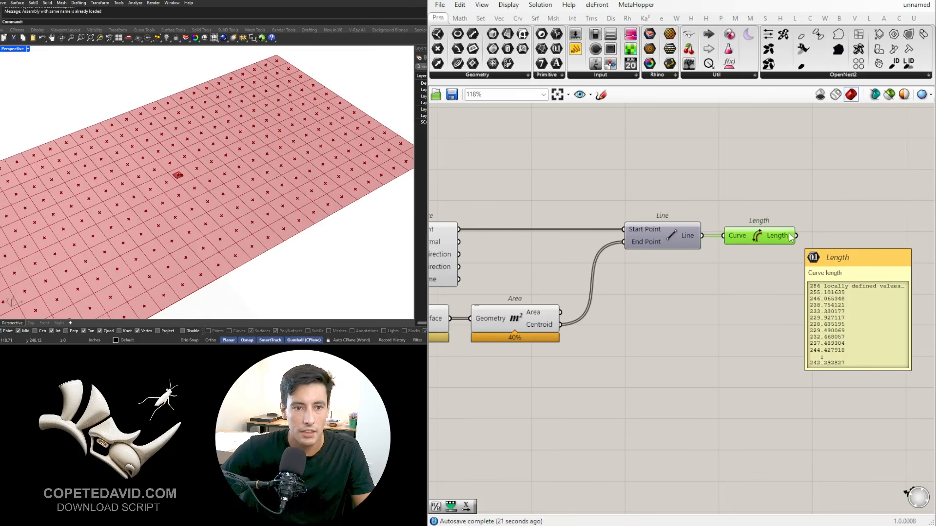
Step: Add a Panel beside the Length component and connect the Length output to it
scroll(780, 270, down, 2)
right_drag(780, 270, 624, 288)
double_click(667, 280)
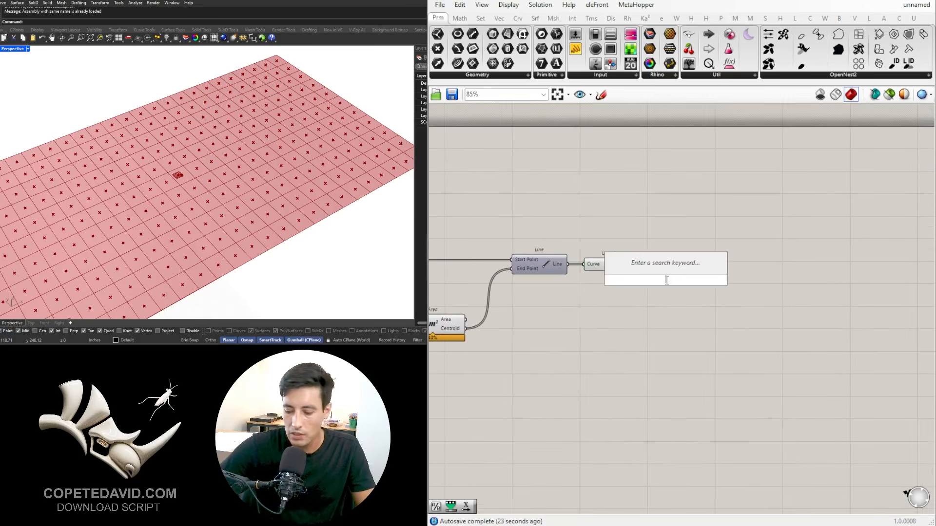
text(")
key(Return)
drag(664, 295, 702, 240)
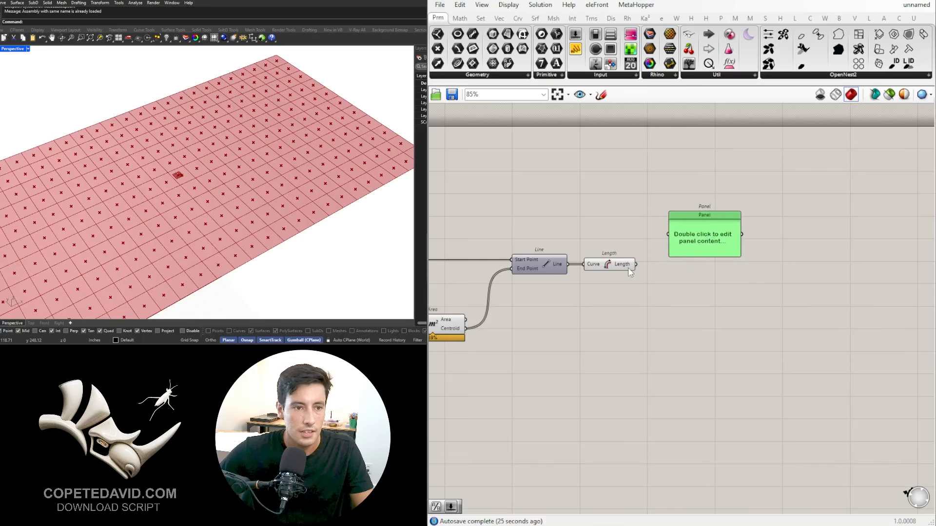
drag(636, 264, 669, 236)
drag(637, 266, 669, 234)
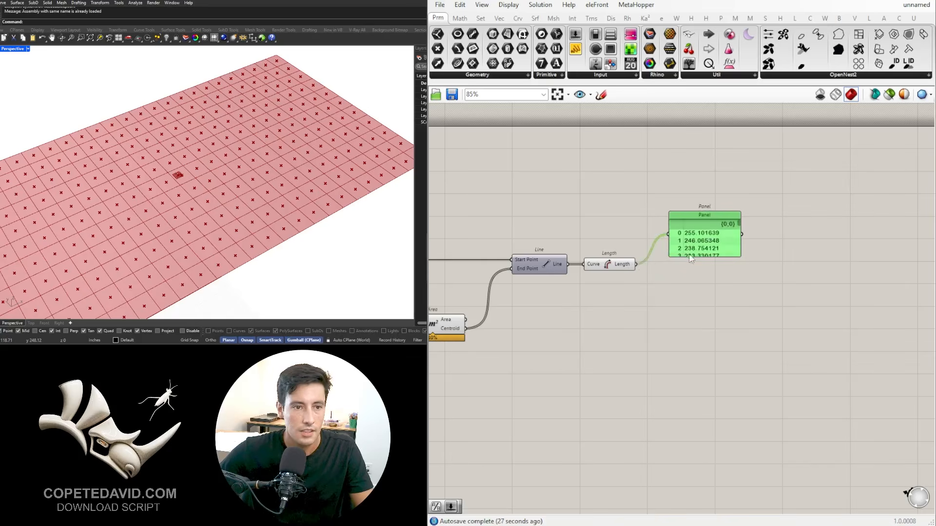
Step: Stretch the Panel into a tall column that displays many of the length values at once
scroll(747, 280, down, 6)
right_drag(766, 262, 667, 117)
scroll(648, 169, up, 2)
drag(634, 210, 639, 389)
right_drag(648, 247, 602, 329)
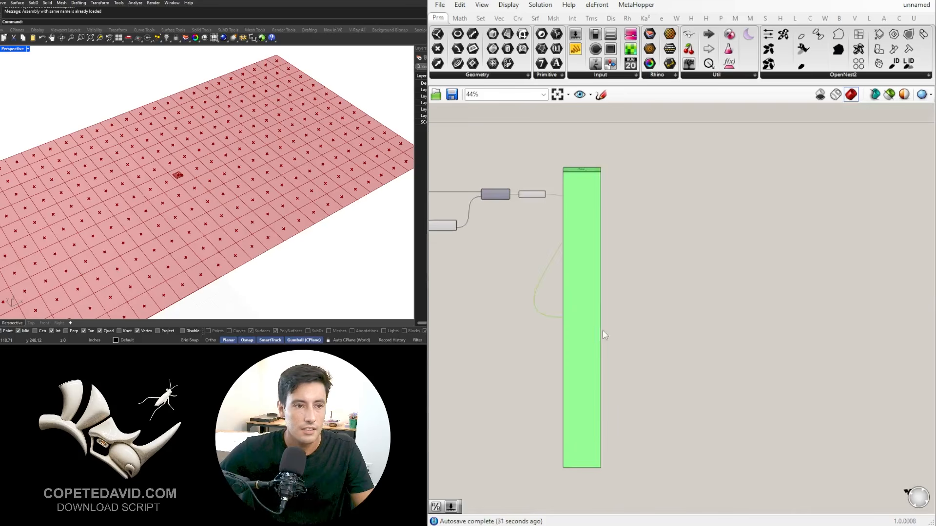
Step: Examine the list of line lengths in the Panel, comparing distances between the panel centroids and the attractor point
drag(585, 291, 642, 209)
scroll(641, 185, up, 7)
scroll(642, 183, down, 2)
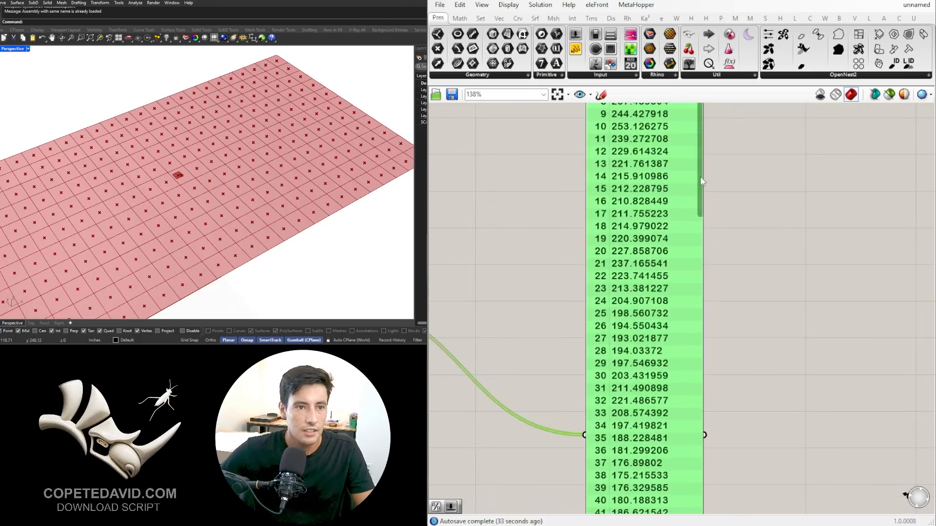
drag(701, 181, 710, 394)
drag(715, 486, 717, 506)
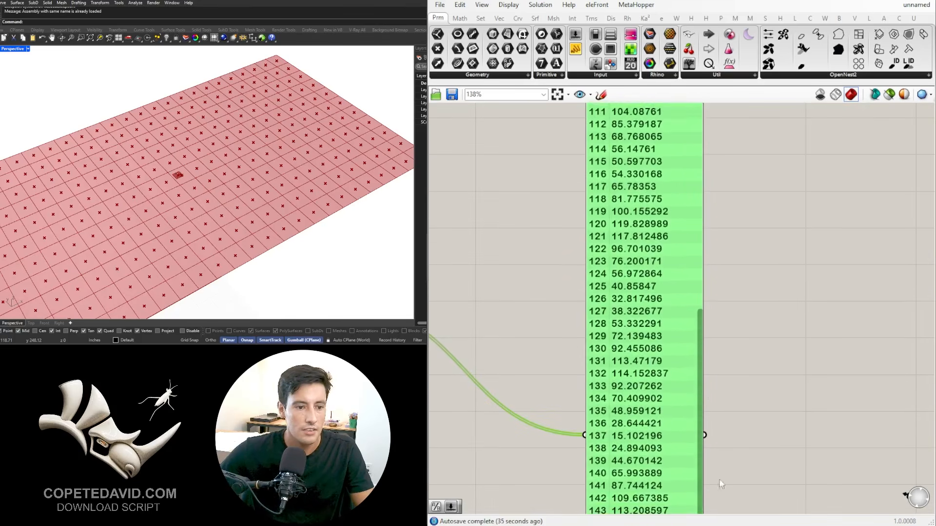
right_drag(717, 433, 700, 277)
scroll(762, 337, down, 2)
right_drag(761, 320, 741, 282)
scroll(639, 314, up, 2)
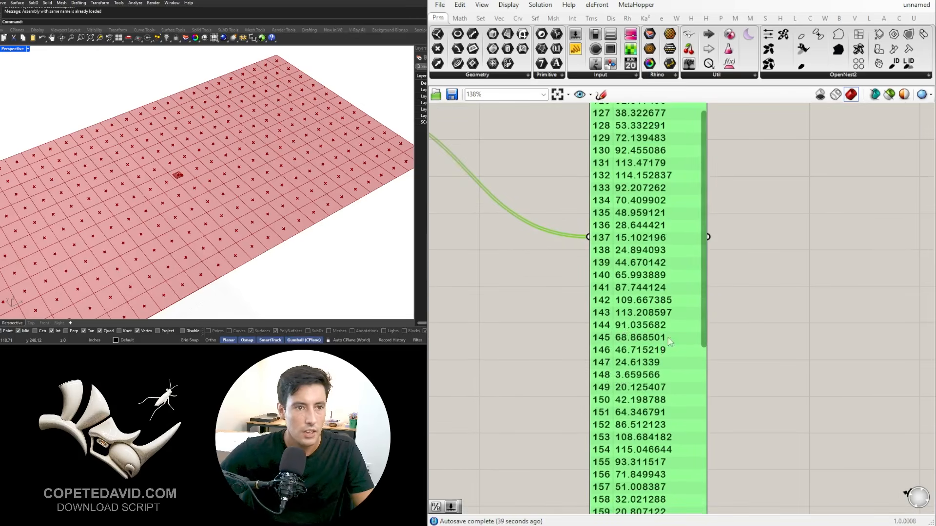
scroll(667, 332, up, 5)
scroll(662, 311, down, 8)
right_drag(717, 238, 706, 451)
scroll(634, 228, up, 5)
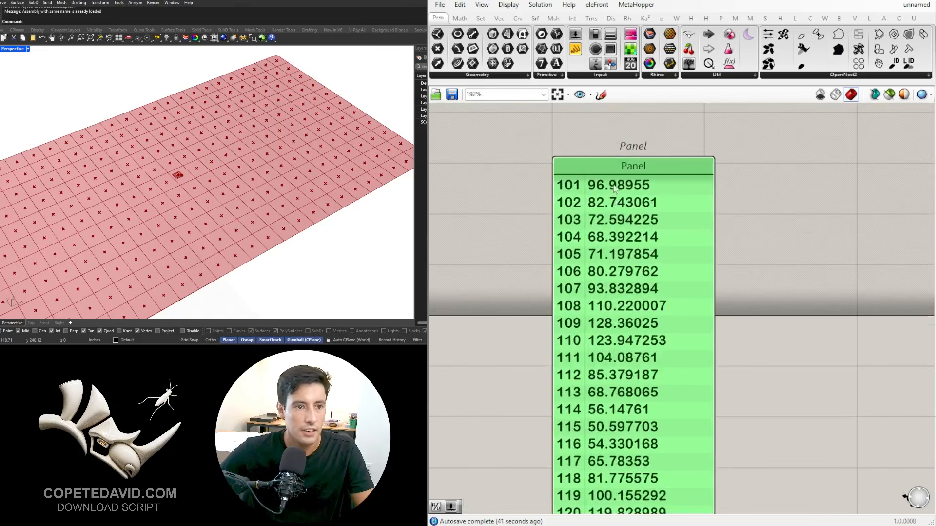
scroll(615, 190, down, 7)
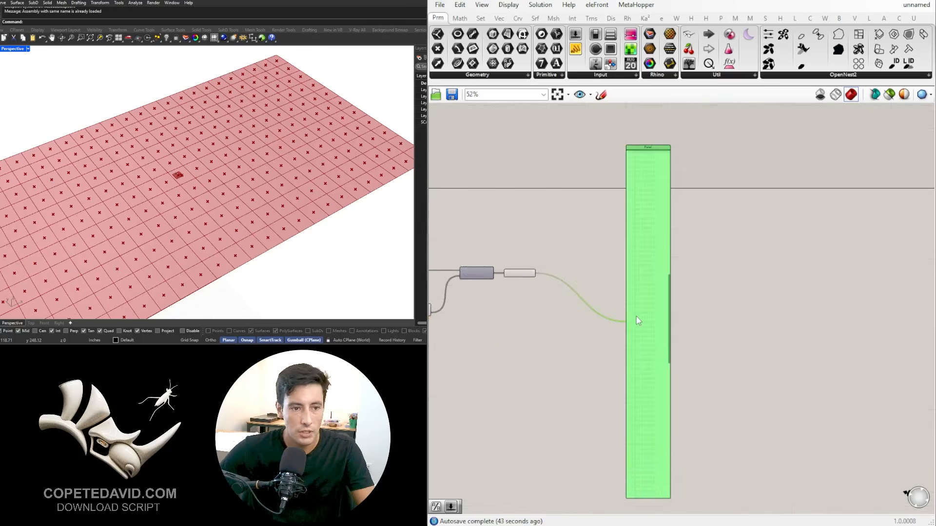
Step: Delete the Panel showing the line lengths
right_drag(636, 317, 845, 353)
key(Delete)
scroll(742, 314, up, 4)
click(702, 312)
right_drag(731, 345, 583, 269)
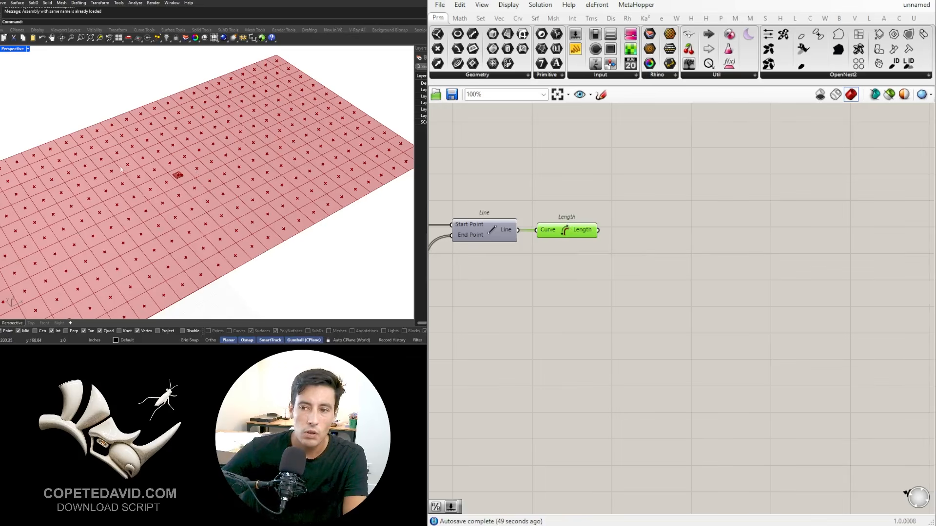
scroll(608, 387, down, 1)
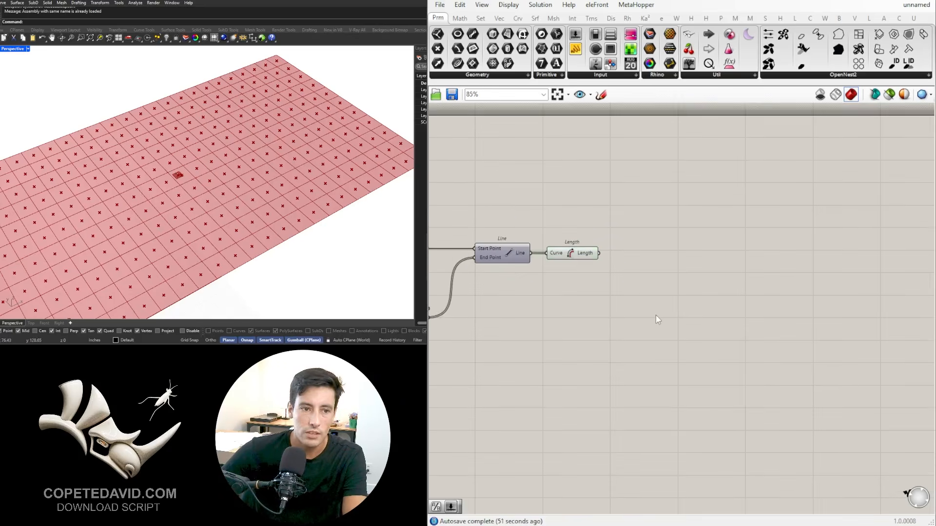
double_click(656, 315)
text(LES)
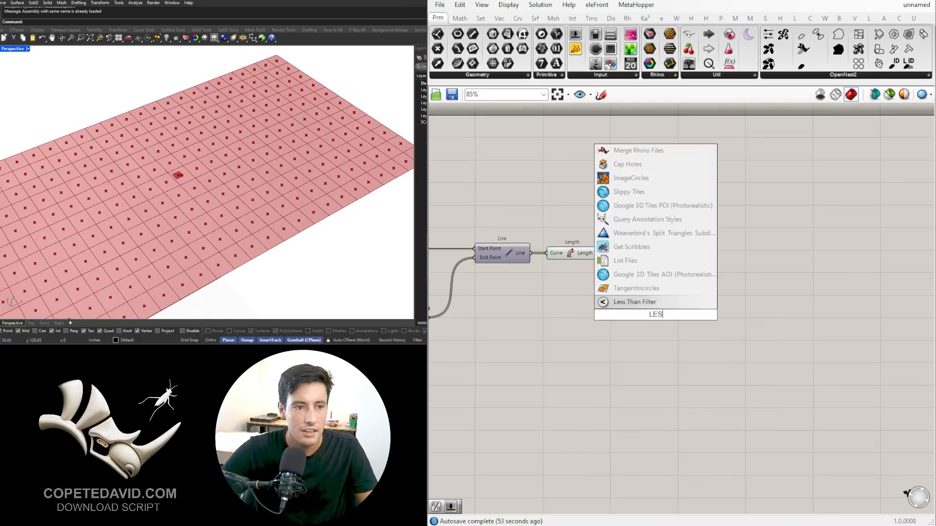
click(702, 388)
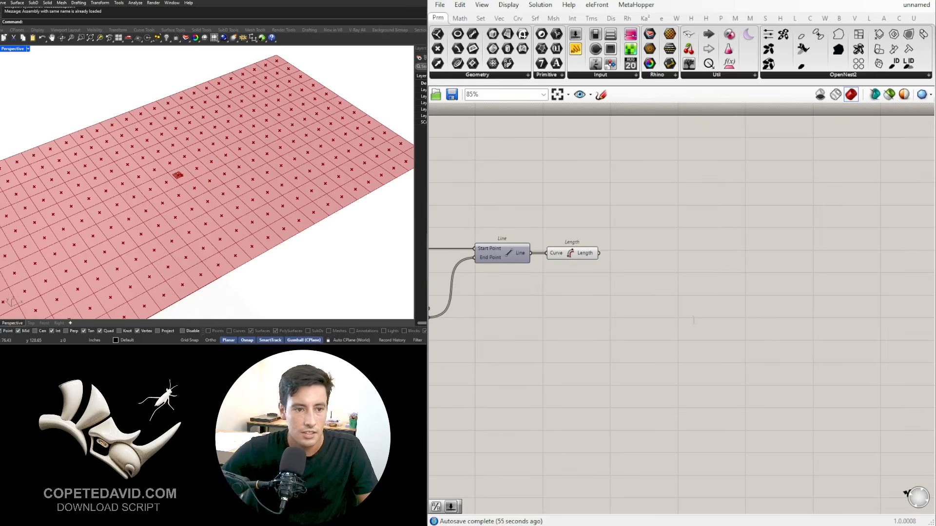
Step: Add a Smaller Than component after the Length component and connect the Length output to its First Number input
double_click(693, 320)
text(<)
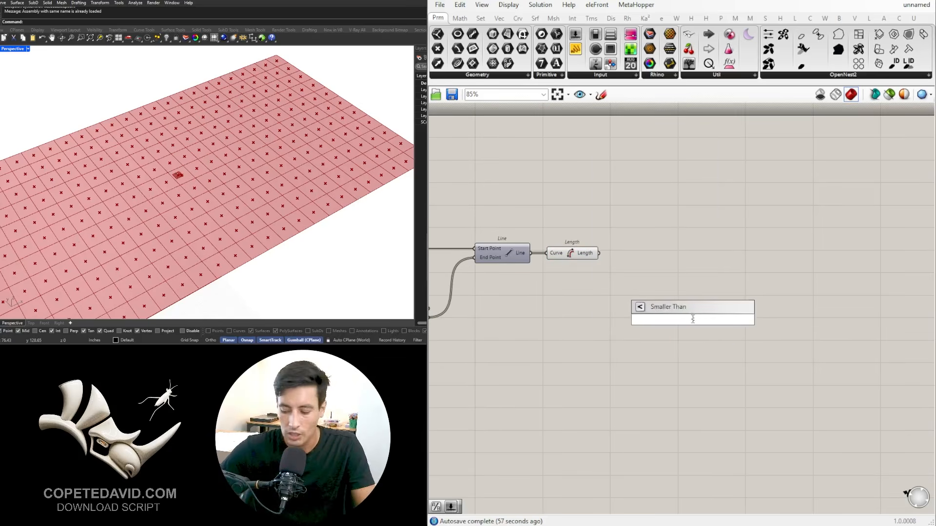
key(Return)
right_drag(698, 341, 673, 307)
drag(629, 288, 668, 285)
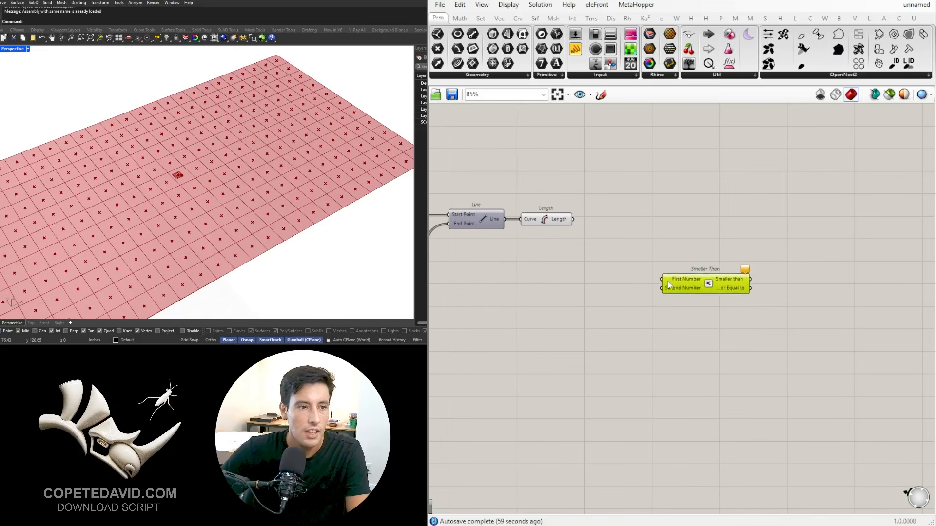
click(593, 237)
scroll(585, 236, up, 2)
right_drag(564, 230, 619, 211)
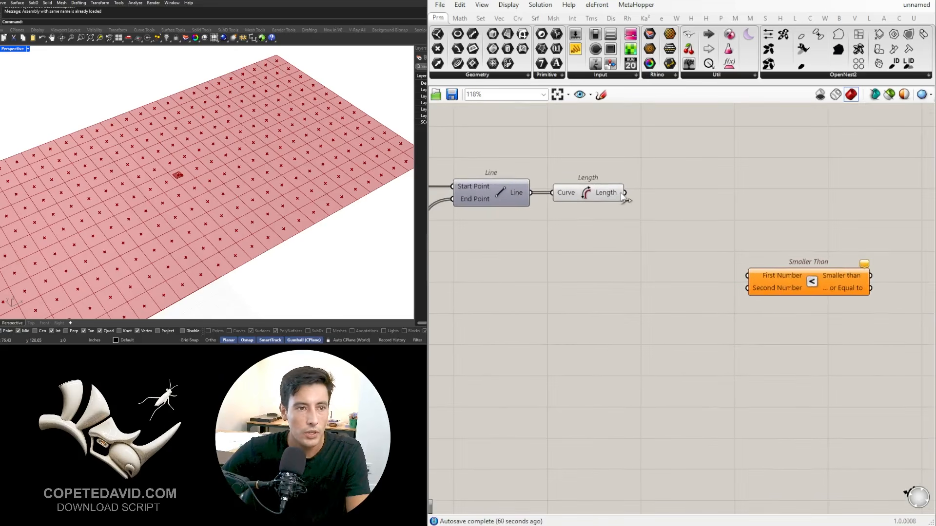
drag(694, 212, 753, 239)
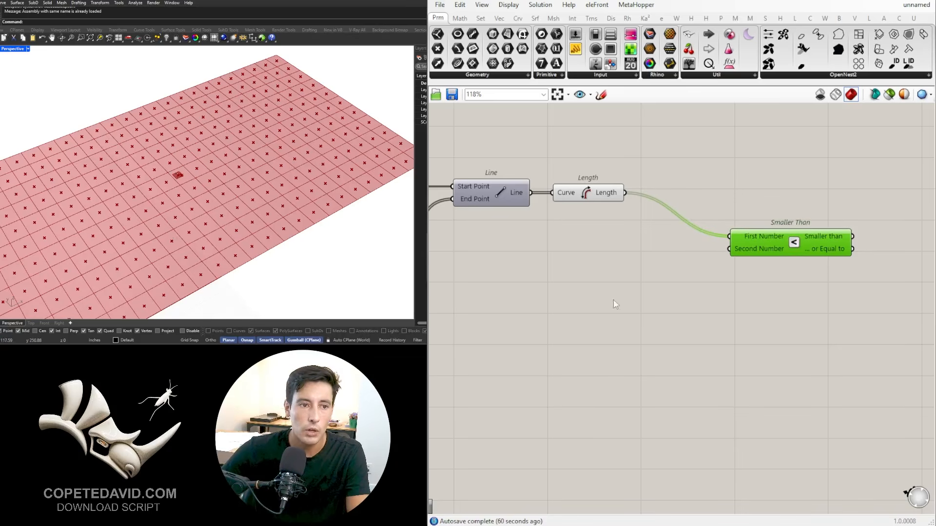
Step: Add a Number Slider with value 150, connect it to Smaller Than's Second Number input, and align the components neatly
double_click(633, 293)
text(150)
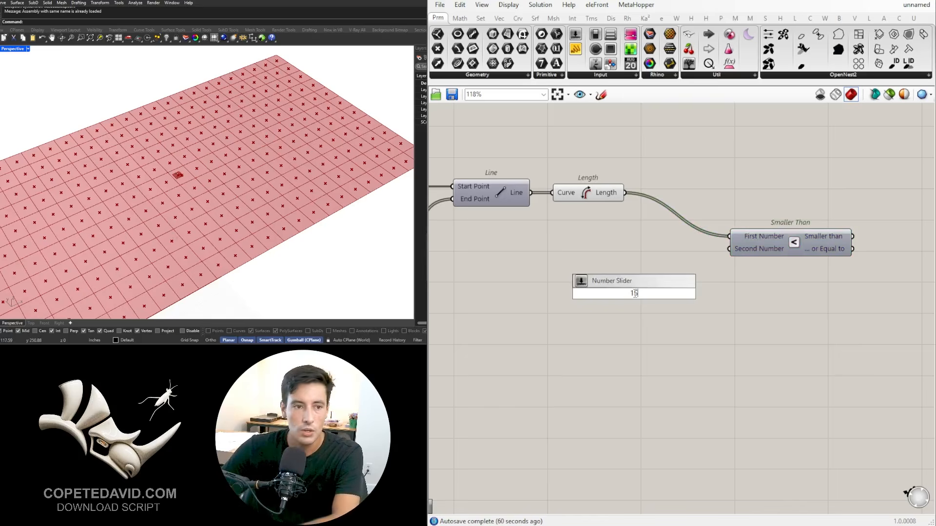
key(Return)
scroll(651, 311, up, 3)
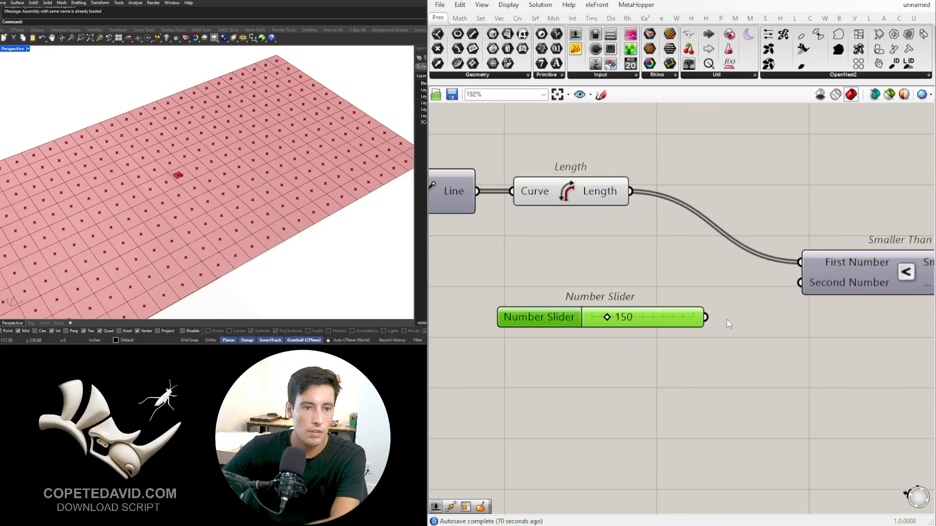
drag(787, 284, 792, 283)
drag(843, 278, 784, 312)
scroll(782, 312, down, 2)
drag(871, 385, 659, 288)
drag(812, 304, 798, 259)
click(529, 362)
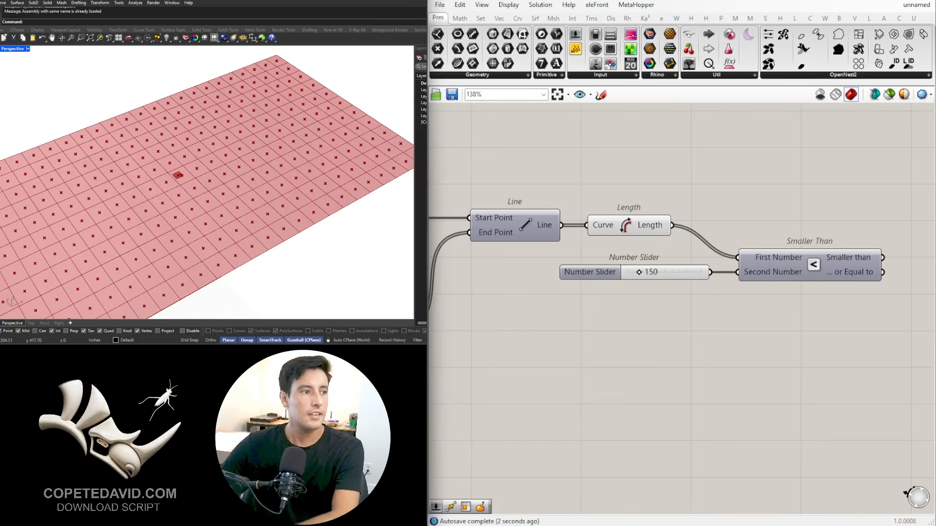
Step: Add a Dispatch component and place it beyond the Smaller Than component
scroll(603, 373, down, 3)
double_click(774, 346)
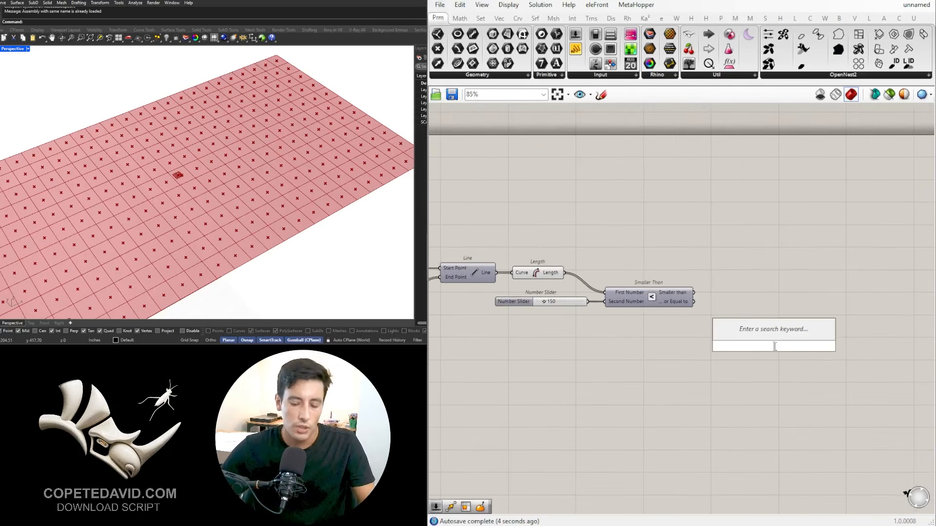
text(DISPA)
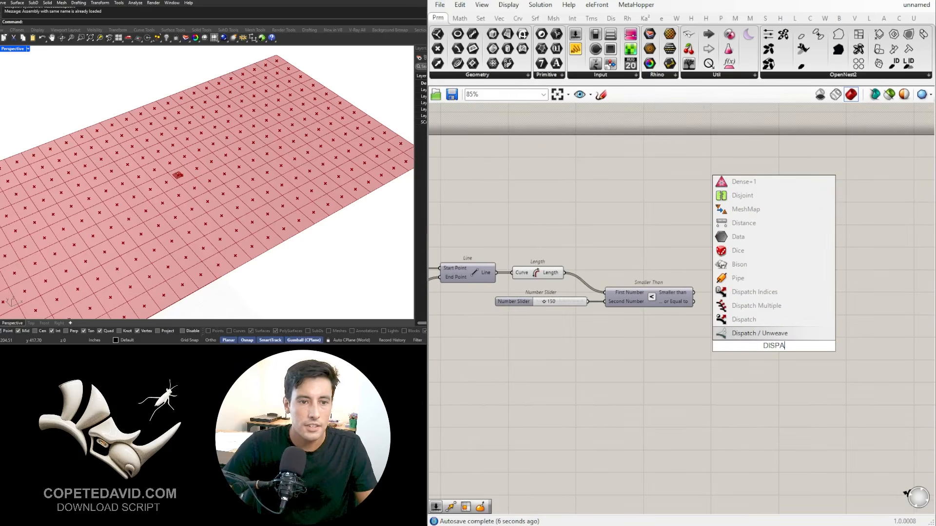
click(748, 320)
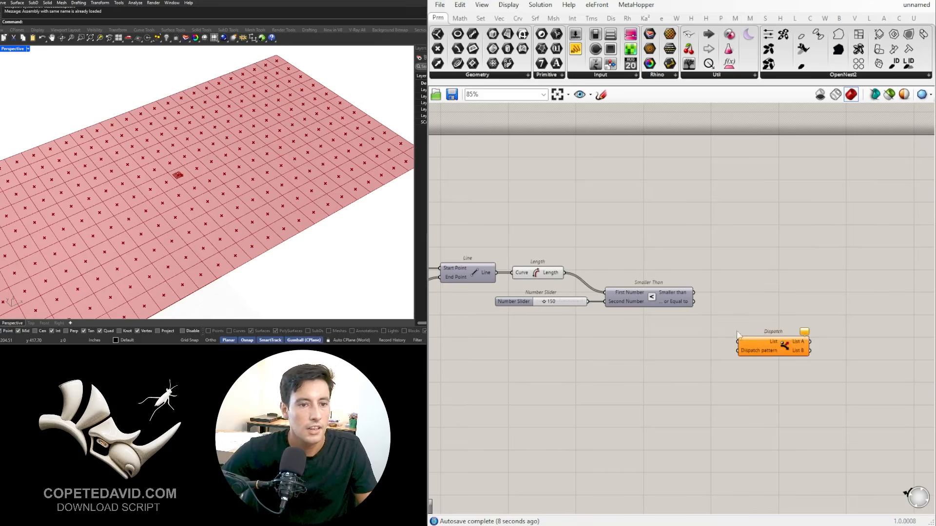
scroll(765, 345, down, 1)
right_drag(765, 345, 709, 344)
drag(709, 345, 729, 292)
scroll(697, 304, up, 1)
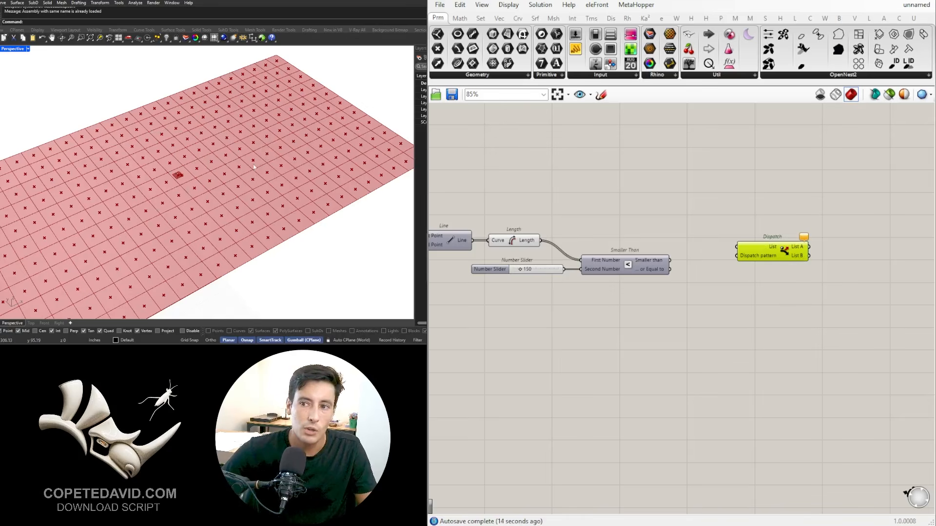
Step: Connect the Smaller than output to Dispatch's Dispatch pattern input and reposition the Dispatch component
click(635, 238)
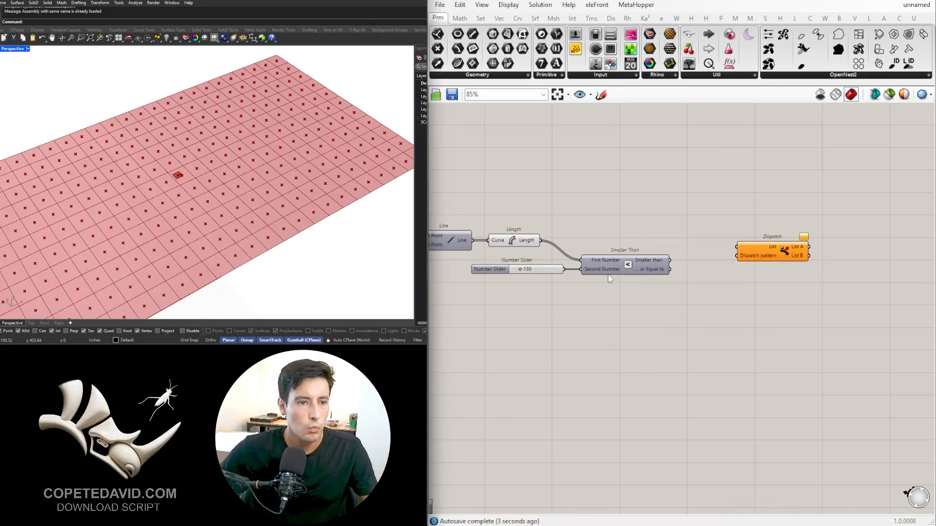
drag(764, 257, 760, 257)
click(704, 274)
scroll(650, 270, up, 3)
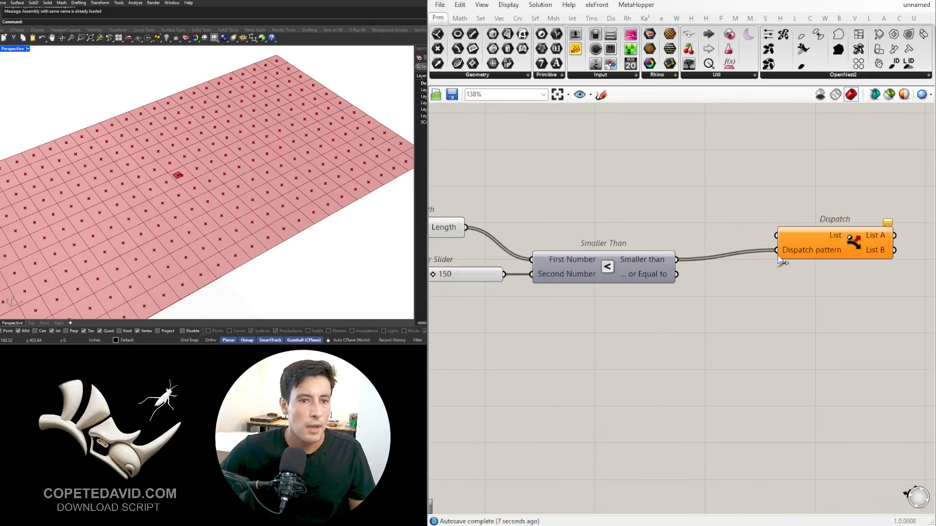
drag(779, 262, 728, 221)
scroll(708, 195, down, 2)
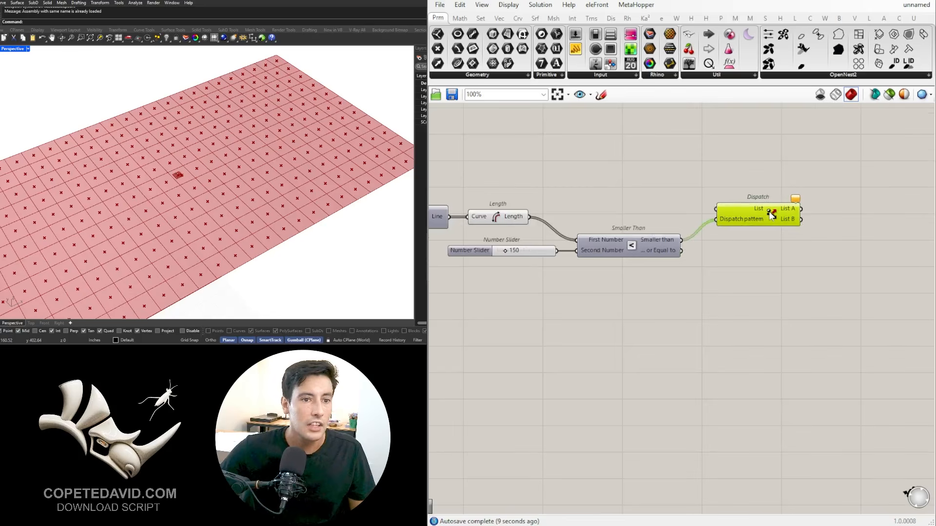
Step: Connect the Isotrim Surface output to the List input of Dispatch and move Dispatch level with that wire
scroll(685, 239, down, 3)
scroll(460, 279, up, 1)
right_drag(460, 279, 612, 277)
click(547, 275)
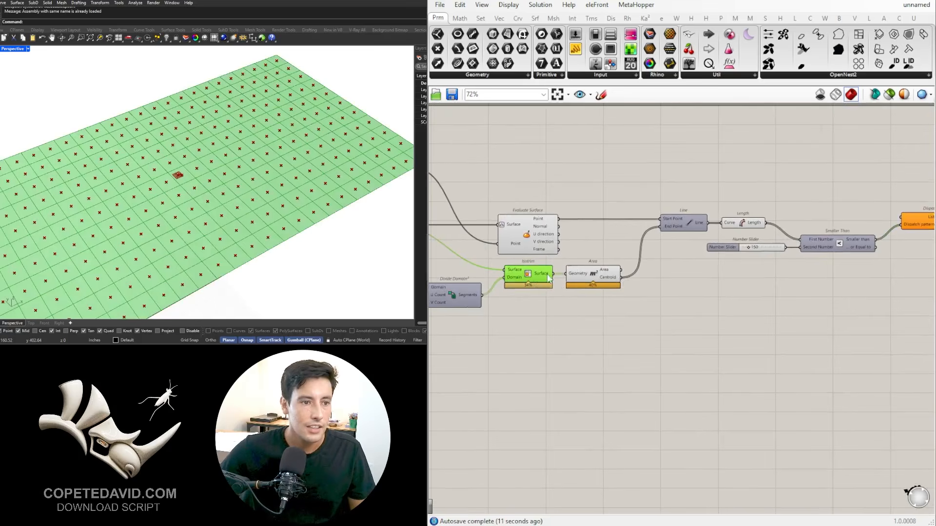
scroll(554, 274, down, 2)
drag(553, 274, 870, 306)
scroll(800, 241, up, 4)
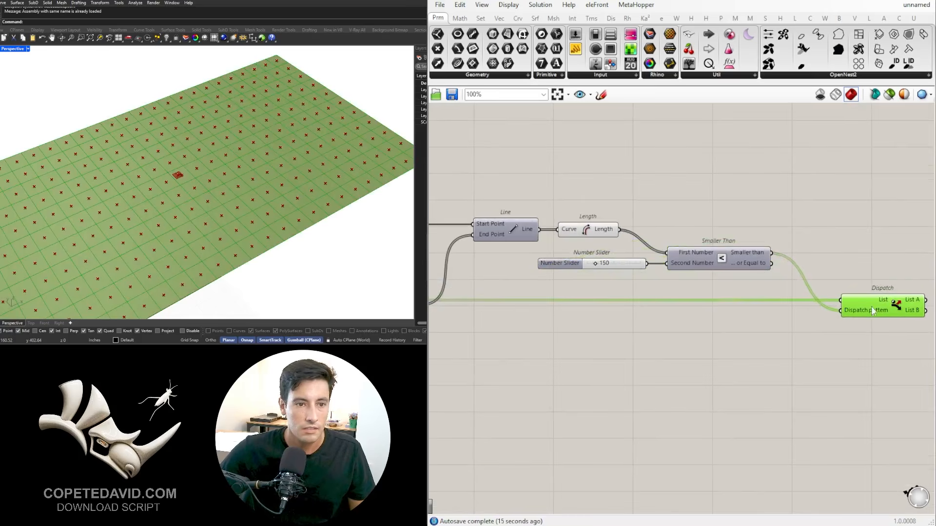
scroll(871, 306, down, 2)
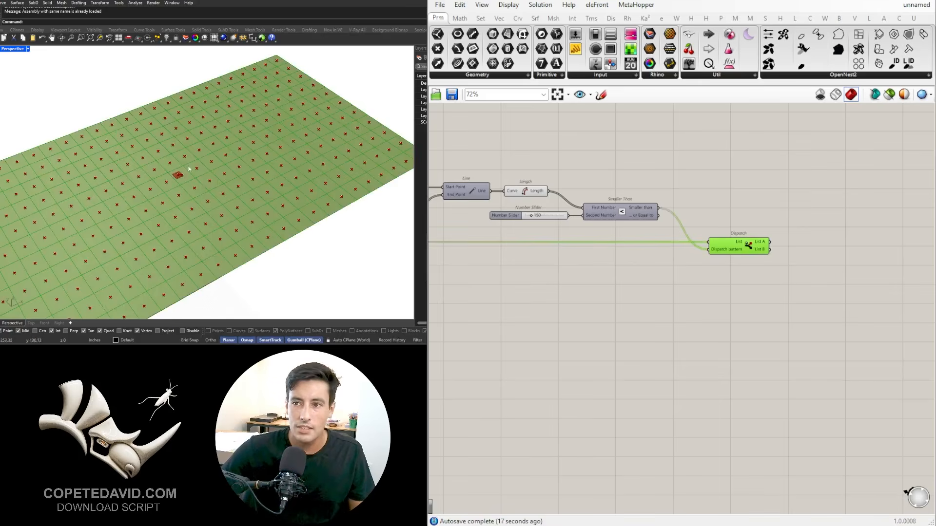
Step: Turn off the preview of all components from Evaluate Surface and Isotrim through Smaller Than, leaving only Dispatch displayed
right_drag(571, 258, 731, 244)
scroll(730, 243, down, 1)
drag(789, 260, 521, 160)
middle_click(542, 157)
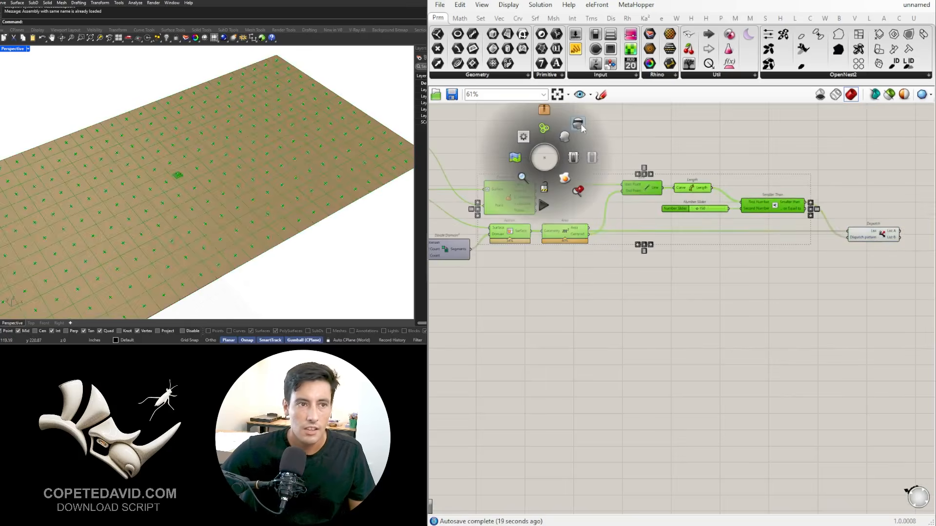
click(578, 126)
right_drag(734, 180, 472, 177)
scroll(613, 229, up, 3)
click(613, 229)
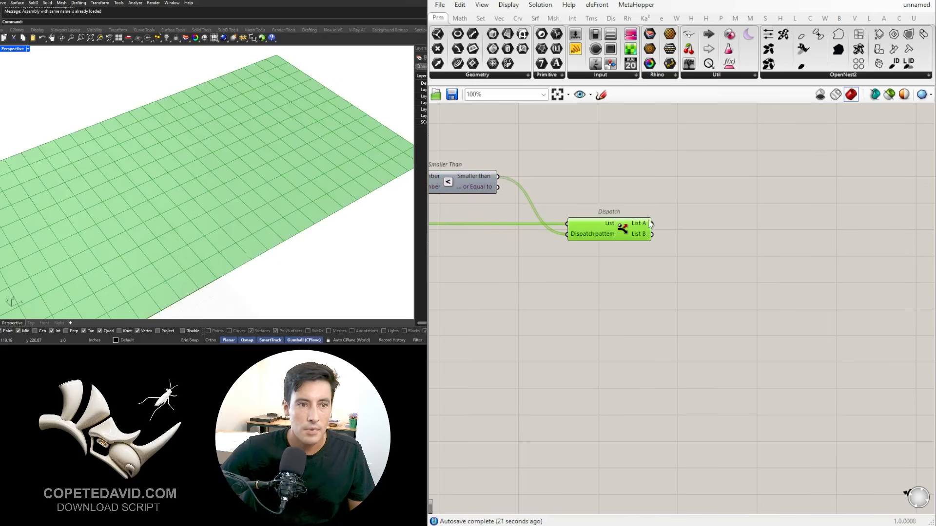
Step: Add a Surface parameter beside Dispatch and connect the List A output to it
double_click(698, 217)
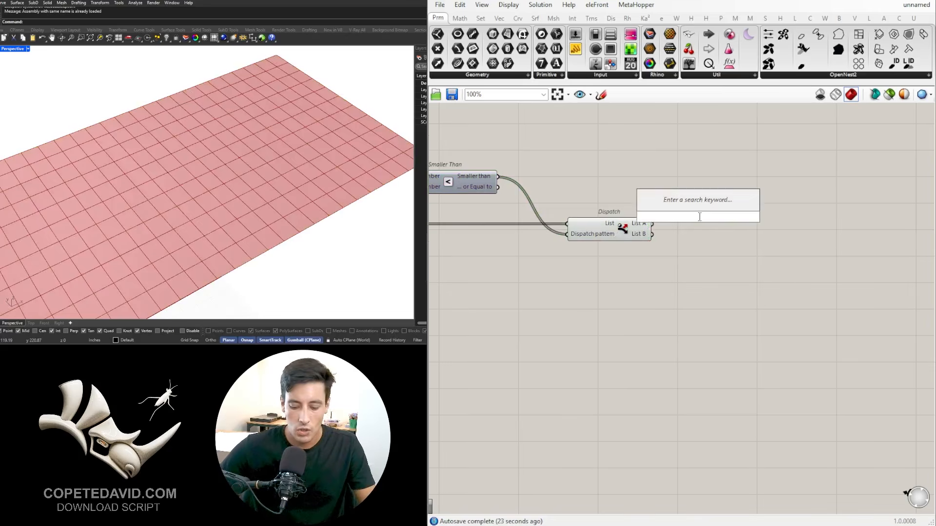
text(s)
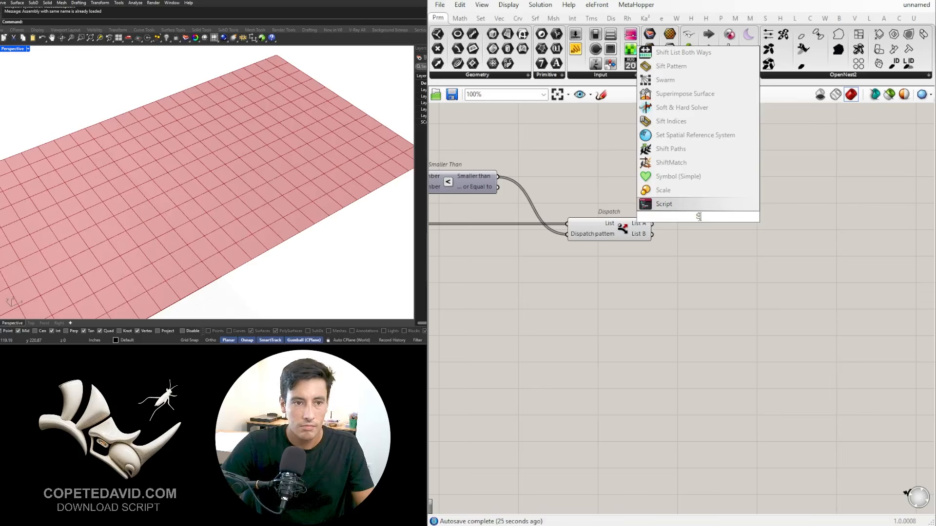
text(ur)
click(677, 164)
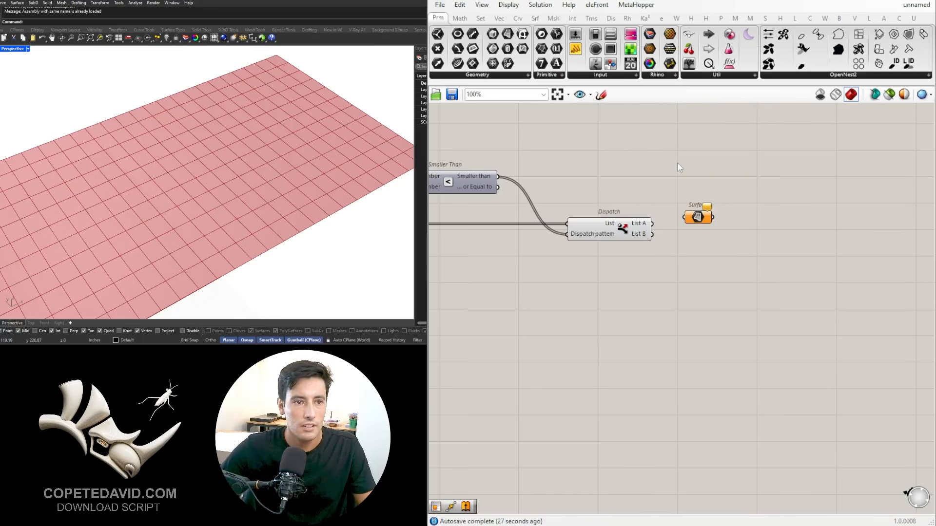
drag(690, 222, 706, 209)
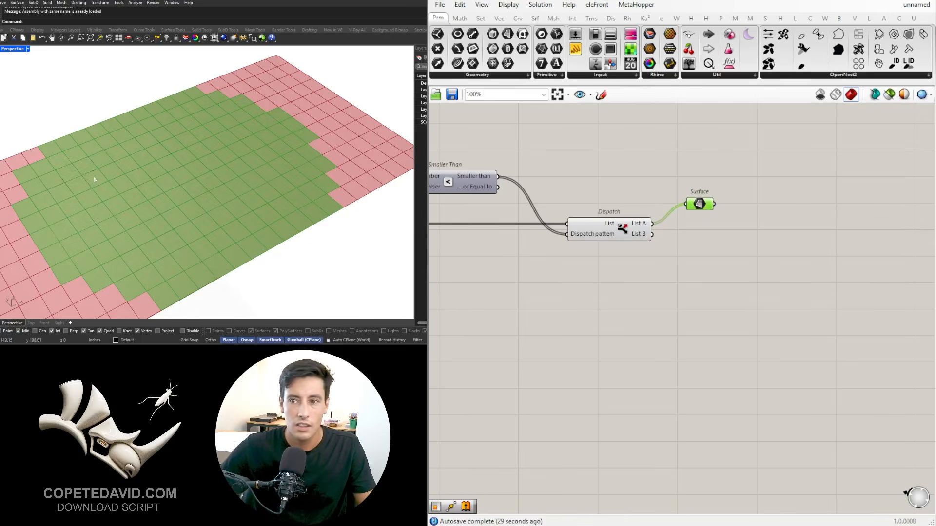
scroll(318, 157, down, 5)
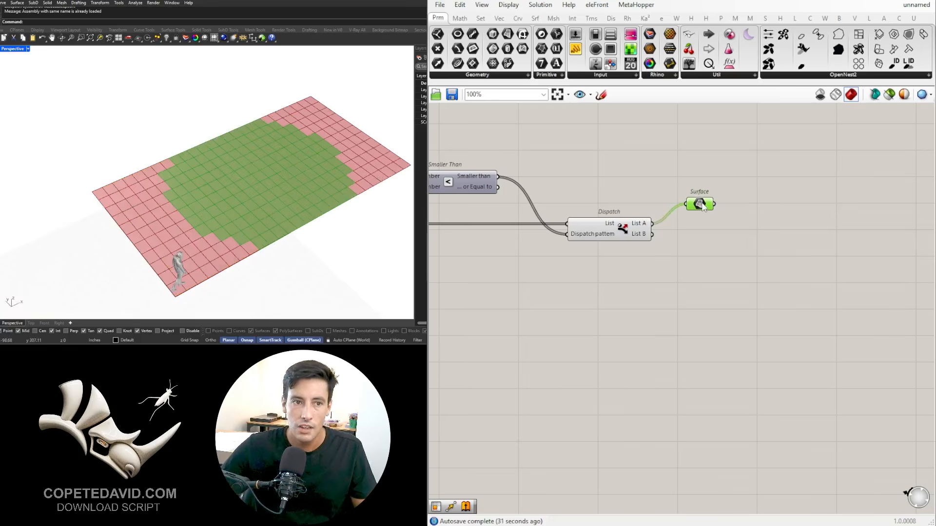
Step: Duplicate the Surface parameter below the first one and connect Dispatch's List B output to the copy
drag(702, 203, 683, 240)
drag(707, 205, 698, 226)
click(696, 242)
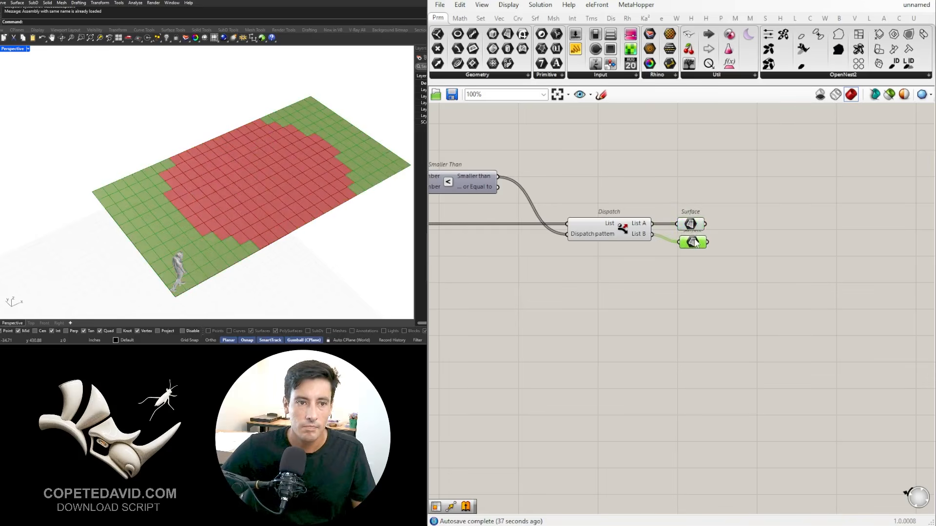
click(723, 294)
Step: Select the List A Surface parameter to highlight the panels within the distance threshold
scroll(581, 315, down, 2)
right_drag(581, 315, 689, 315)
scroll(688, 315, up, 2)
drag(843, 282, 804, 215)
click(823, 200)
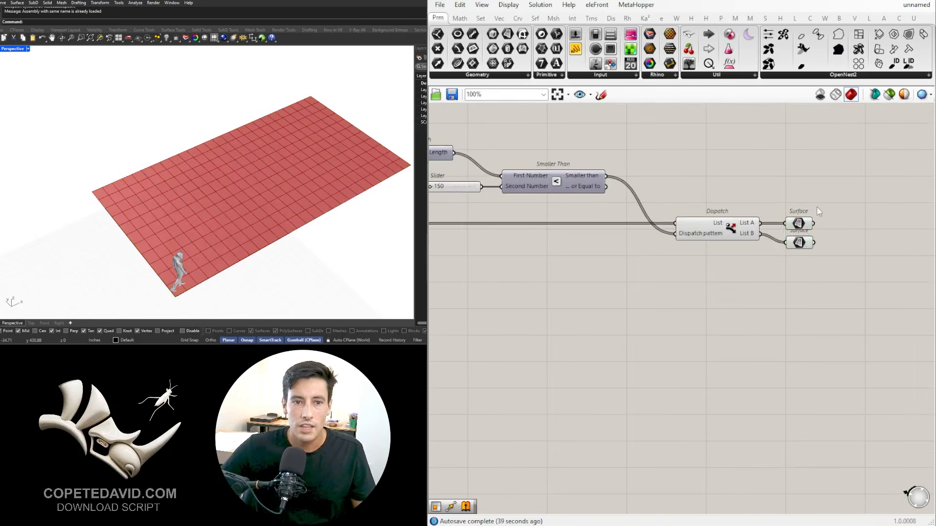
click(797, 223)
Step: Set the distance threshold slider feeding Smaller Than to 63
right_drag(543, 348, 795, 345)
scroll(677, 180, up, 5)
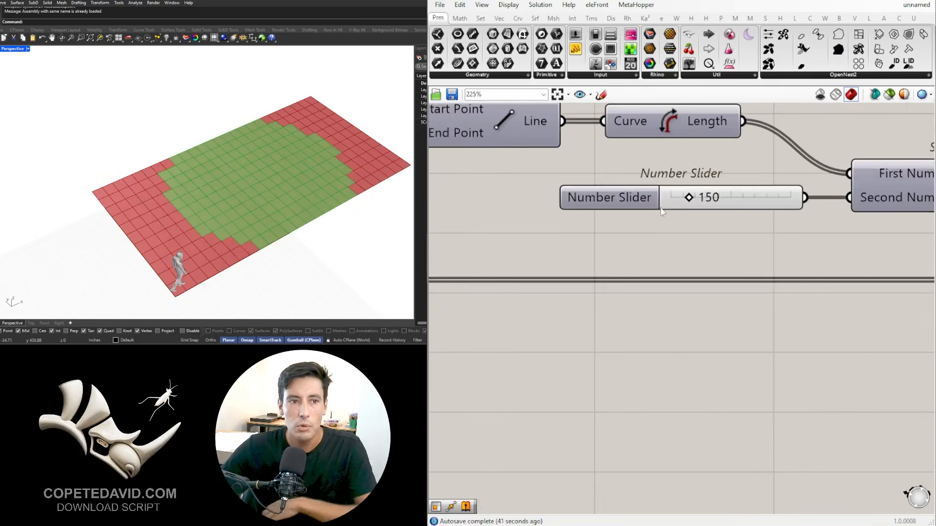
drag(694, 193, 681, 213)
scroll(711, 266, down, 5)
Step: Move the attractor point with the MD Slider, trying 0.45 ; 0.45 and settling on 0.52 ; 0.48
right_drag(551, 278, 770, 274)
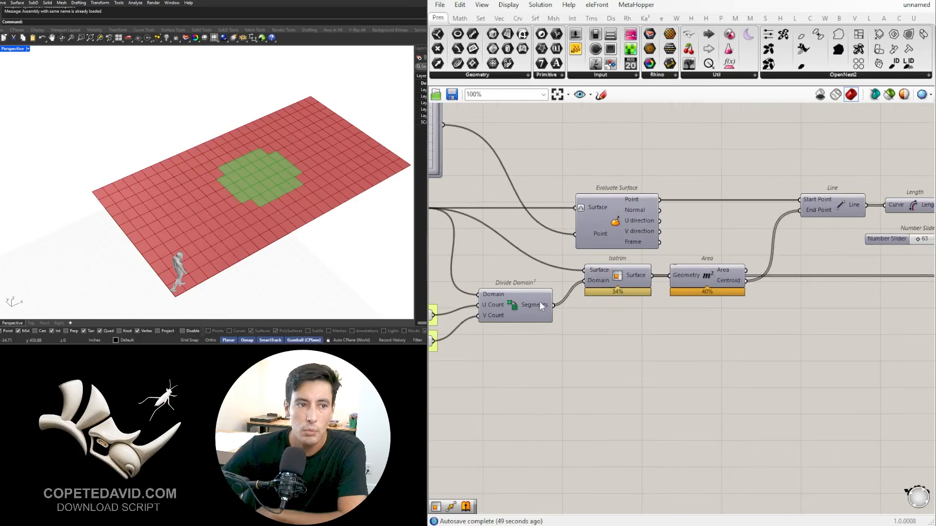
right_drag(556, 203, 767, 254)
scroll(575, 169, up, 3)
mouse_move(612, 168)
mouse_down()
mouse_move(560, 192)
mouse_move(576, 168)
mouse_move(615, 163)
mouse_move(584, 173)
mouse_move(604, 181)
mouse_up()
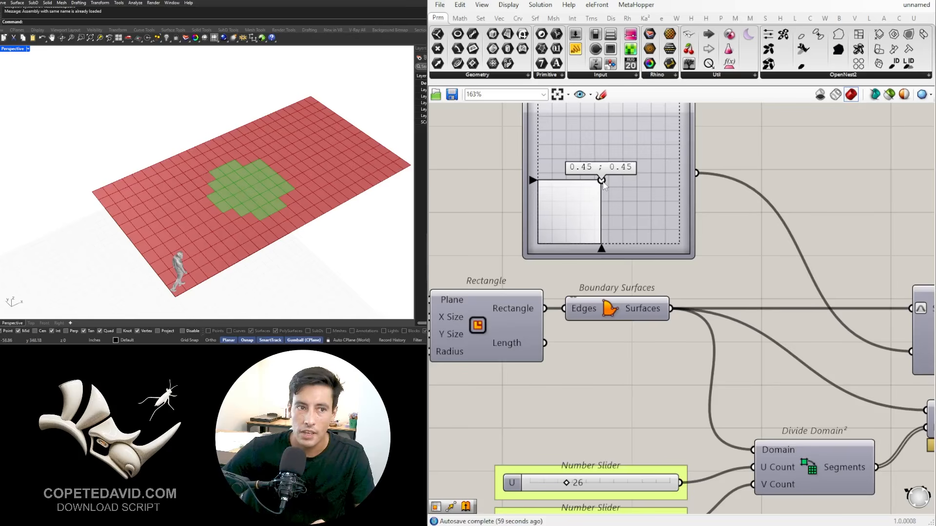
mouse_move(603, 182)
mouse_down()
mouse_move(609, 147)
mouse_move(631, 181)
mouse_move(606, 181)
mouse_move(613, 176)
mouse_up()
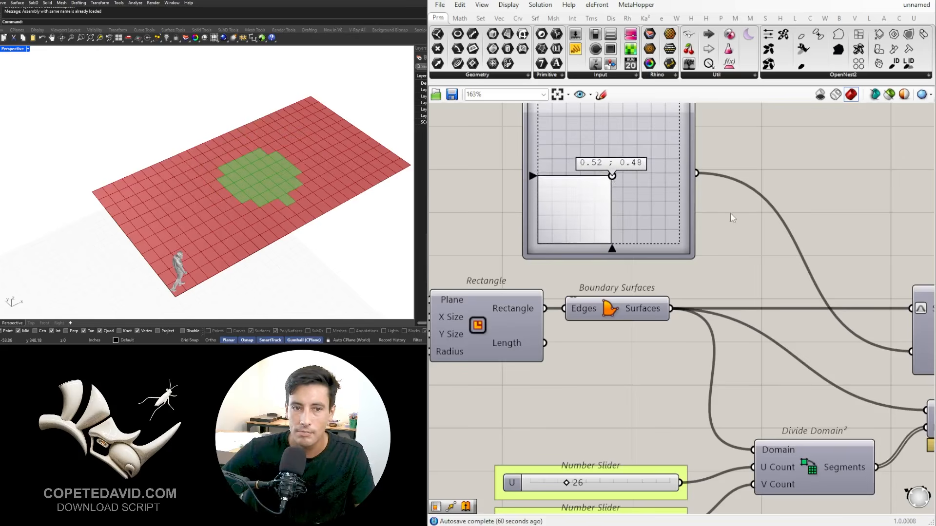
Step: Set the distance threshold slider feeding Smaller Than to 98
scroll(730, 214, down, 7)
right_drag(877, 248, 637, 237)
right_drag(783, 251, 634, 250)
scroll(538, 250, up, 12)
right_drag(519, 249, 622, 270)
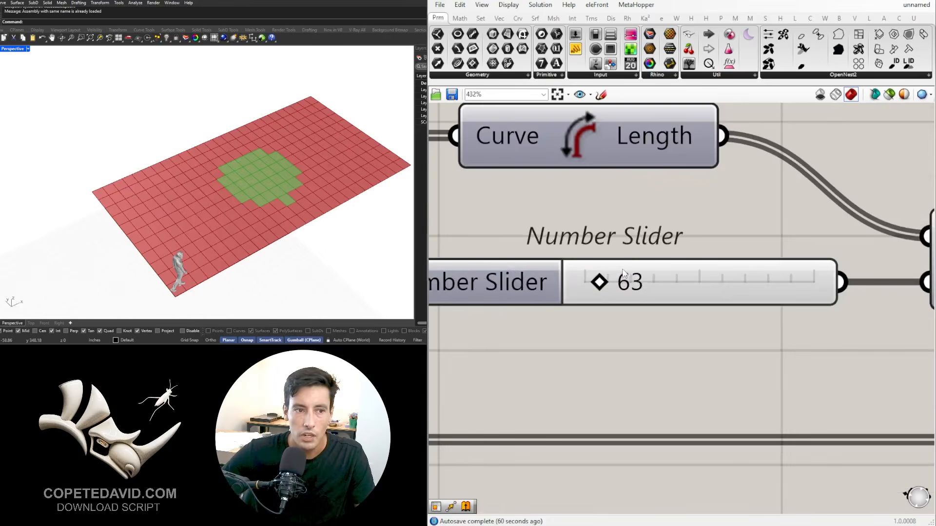
mouse_move(599, 283)
mouse_down()
mouse_move(621, 283)
mouse_move(588, 285)
mouse_move(603, 286)
mouse_up()
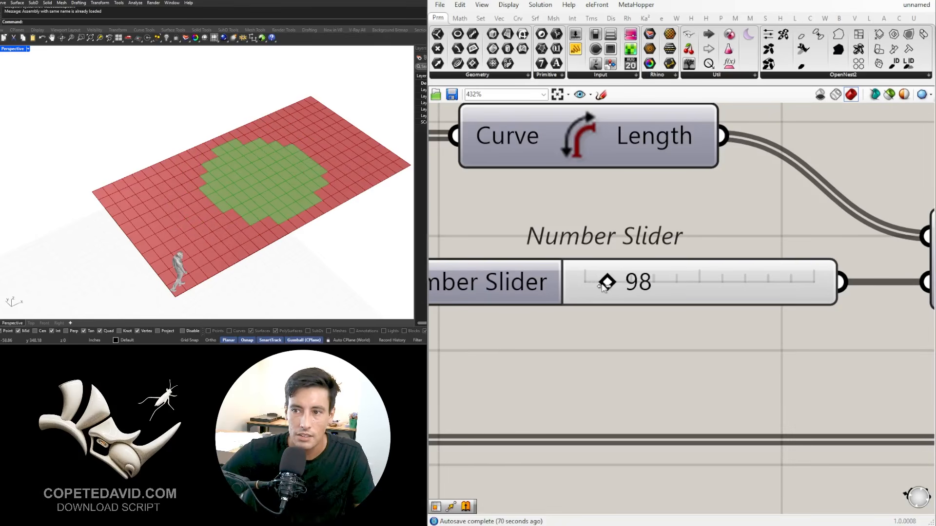
scroll(595, 261, down, 7)
scroll(570, 295, down, 3)
right_drag(506, 315, 865, 322)
scroll(780, 321, down, 1)
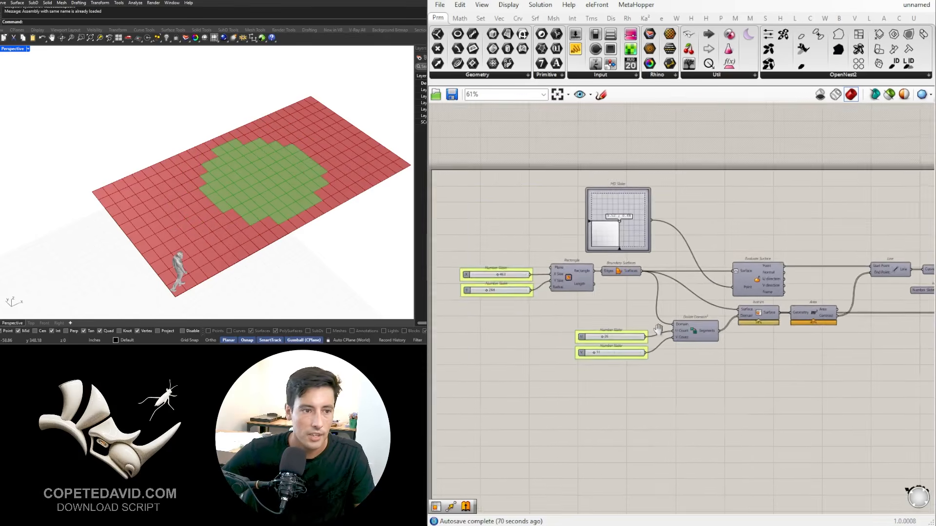
Step: Increase both the U Count and V Count sliders feeding Divide Domain² for a denser panel grid
scroll(585, 381, up, 6)
right_drag(569, 410, 634, 339)
scroll(634, 339, up, 1)
drag(610, 347, 657, 348)
drag(595, 407, 625, 407)
scroll(726, 293, down, 7)
Step: Set the distance threshold slider feeding Smaller Than to 60
right_drag(926, 274, 578, 284)
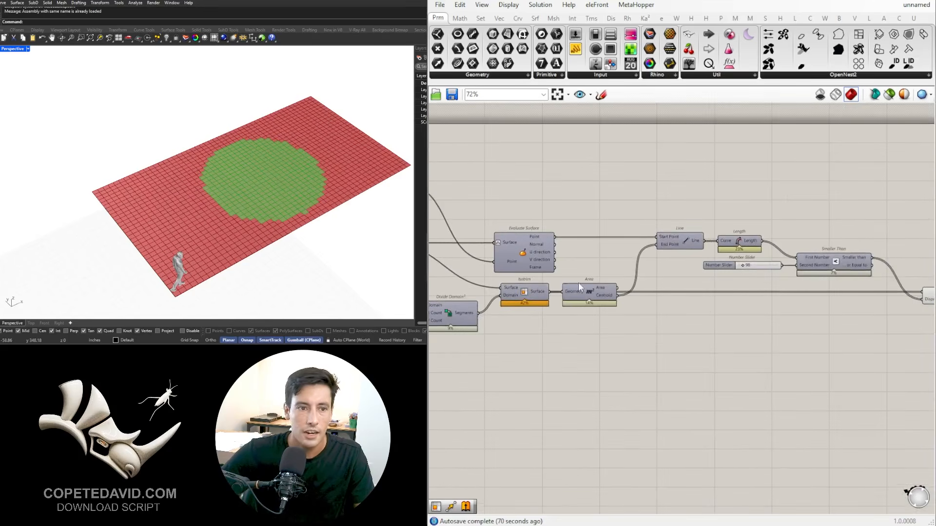
scroll(766, 266, up, 10)
mouse_move(699, 273)
mouse_down()
mouse_move(708, 274)
mouse_move(694, 275)
mouse_up()
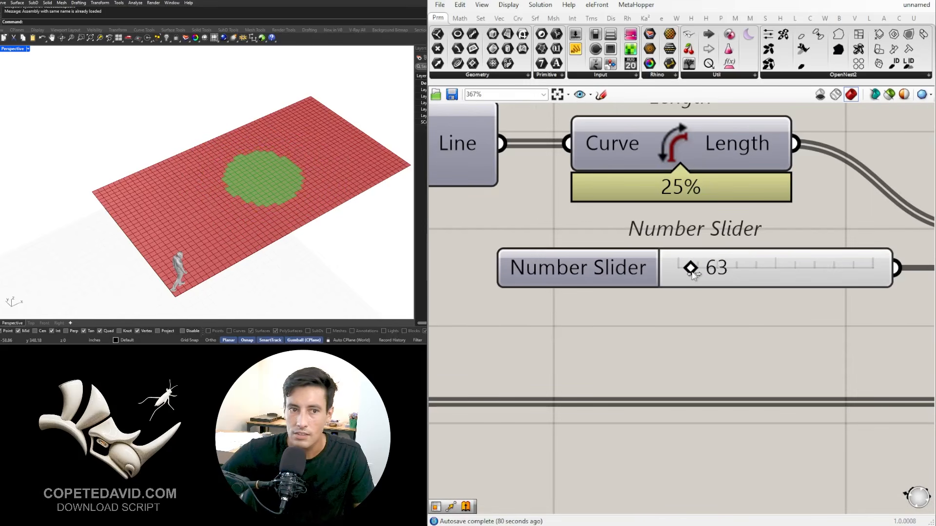
double_click(747, 272)
text(60)
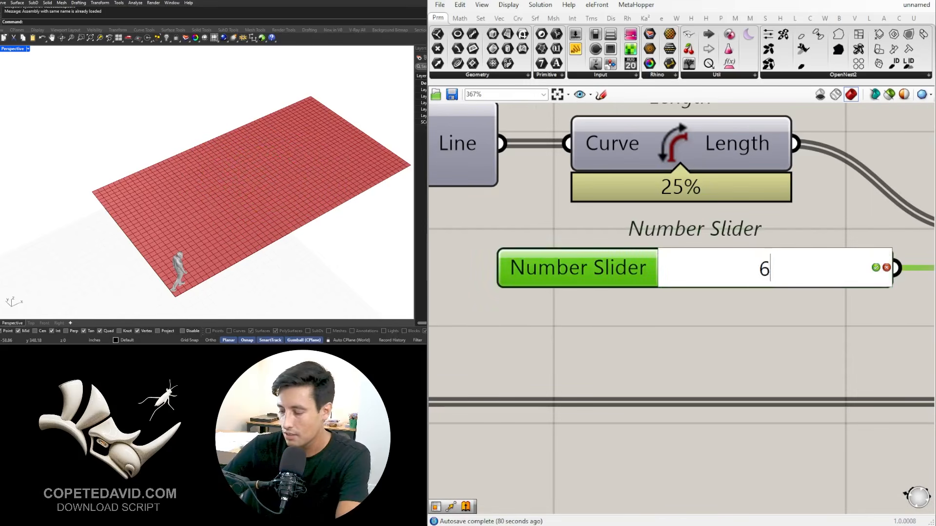
key(Return)
click(785, 358)
Step: Highlight the List A and List B Surface parameters in turn to compare the panels inside and outside the distance threshold
scroll(784, 360, down, 5)
right_drag(740, 357, 492, 311)
right_drag(826, 312, 524, 281)
click(723, 301)
click(720, 328)
click(718, 299)
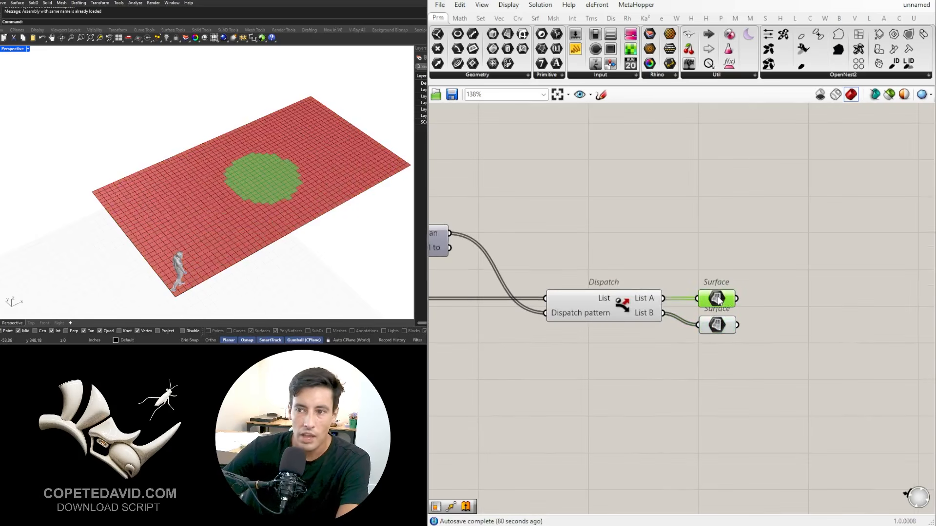
click(618, 310)
click(719, 301)
click(719, 330)
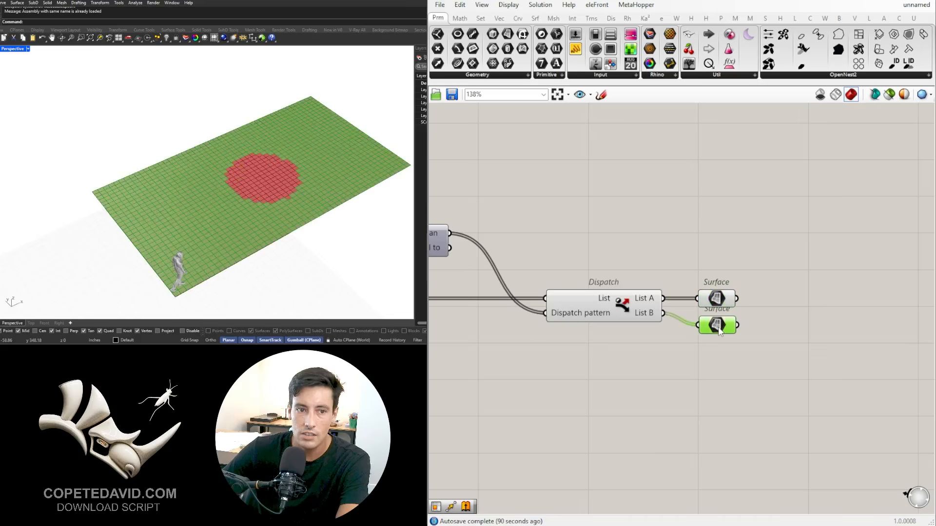
click(718, 299)
scroll(254, 175, up, 3)
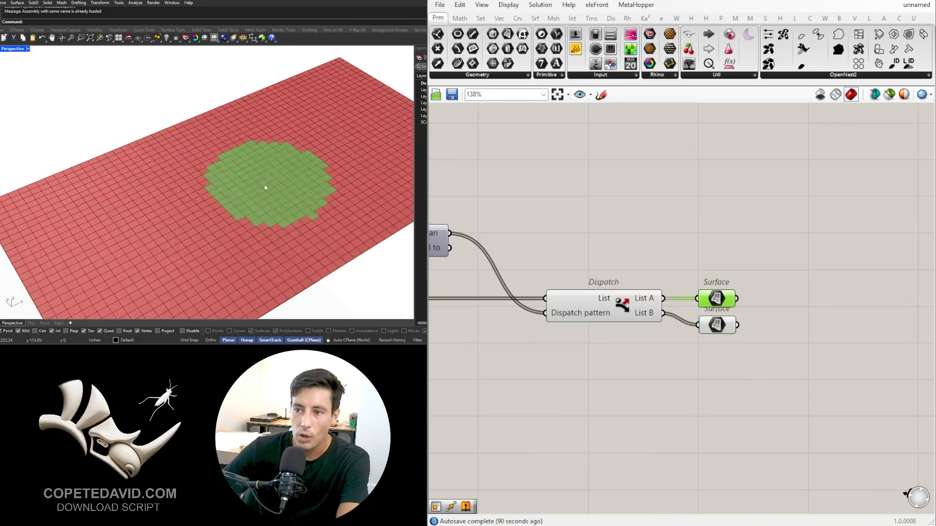
shift+right_drag(291, 205, 286, 140)
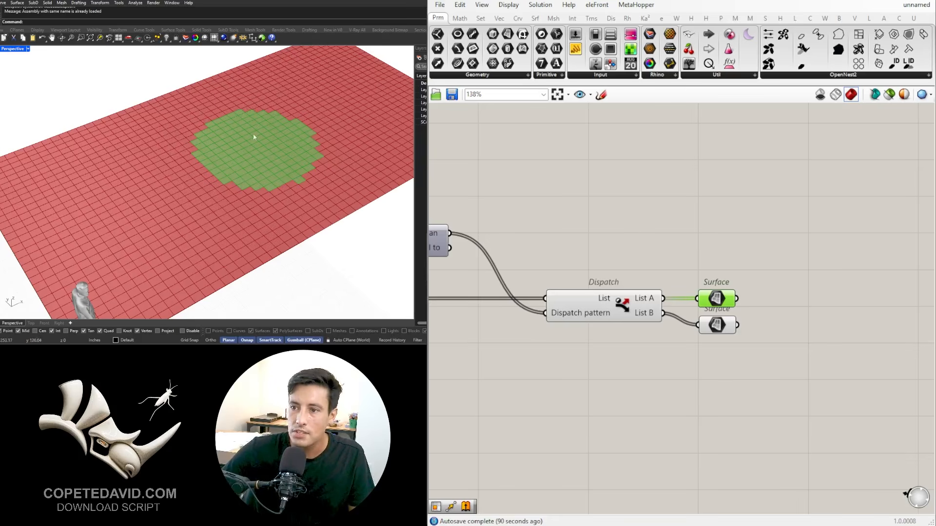
scroll(245, 139, down, 3)
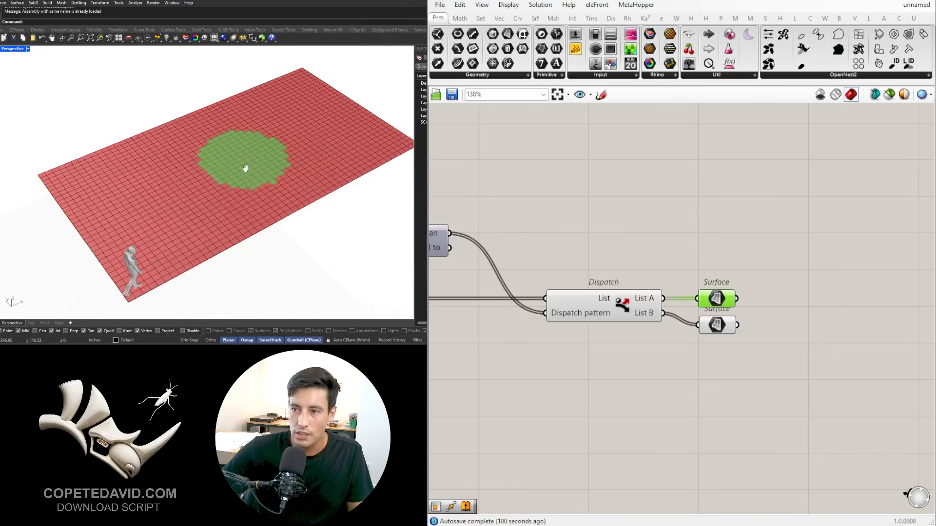
scroll(242, 156, up, 4)
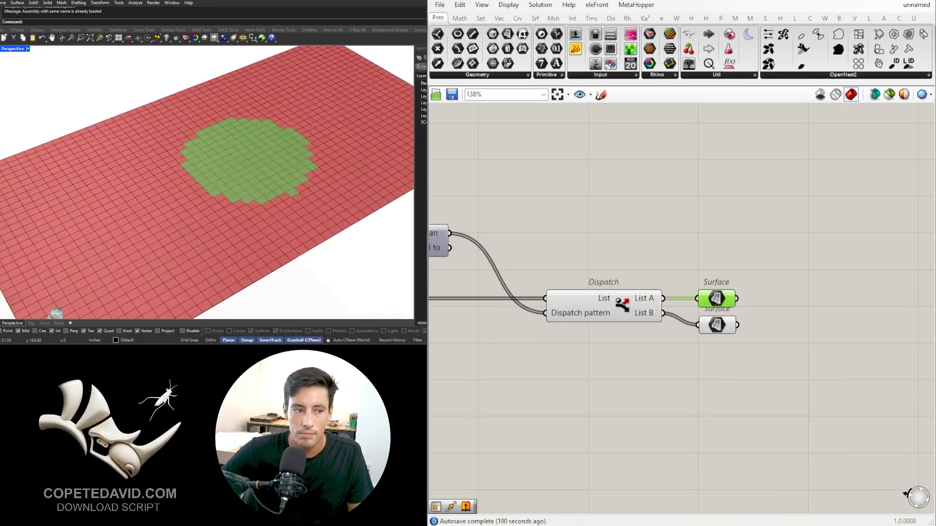
scroll(762, 302, down, 3)
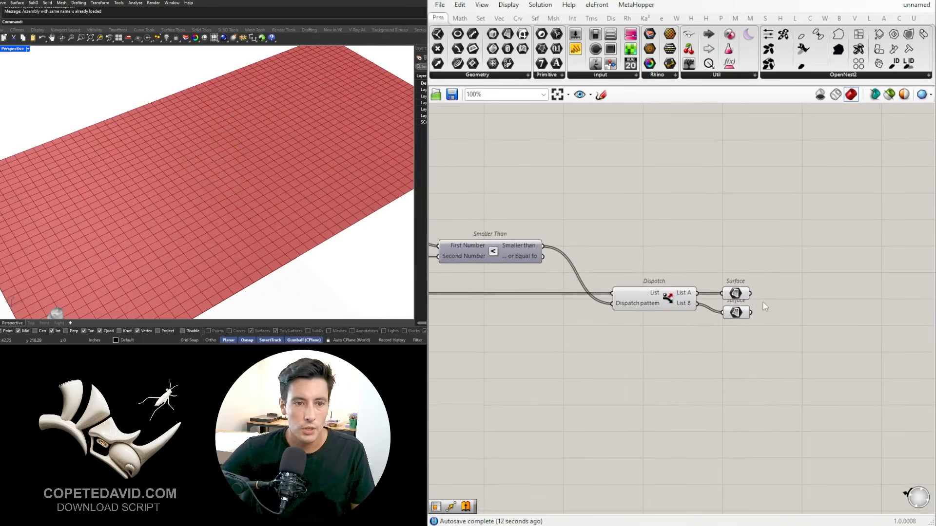
Step: Turn off the preview of the Surface parameter connected to Dispatch's List B
click(741, 314)
middle_click(741, 313)
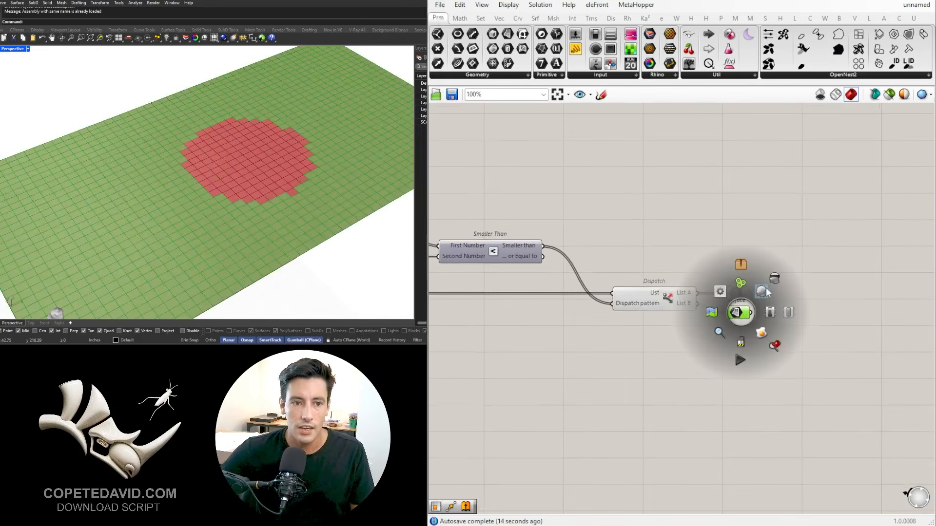
click(765, 291)
Step: Turn on the preview of the Evaluate Surface component to show the attractor point
scroll(753, 266, down, 4)
right_drag(620, 290, 926, 339)
scroll(618, 268, up, 3)
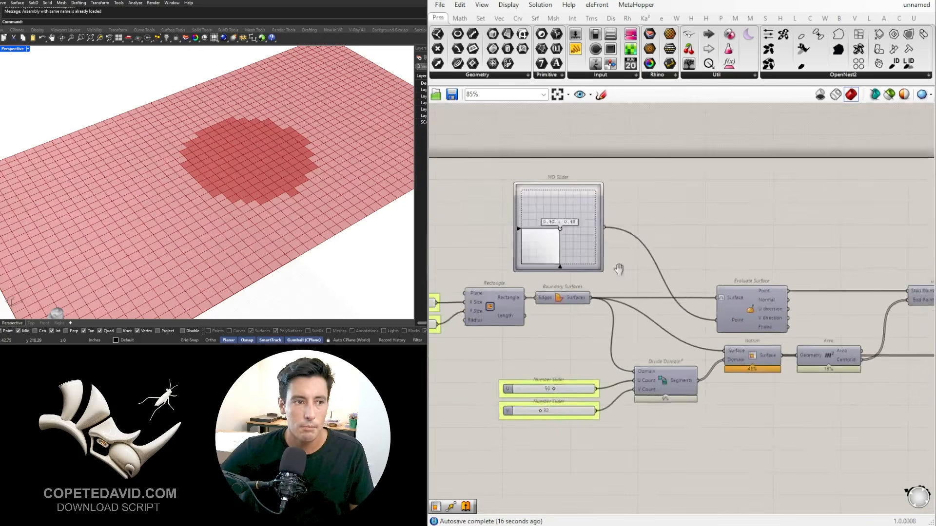
right_drag(744, 280, 578, 265)
middle_click(555, 272)
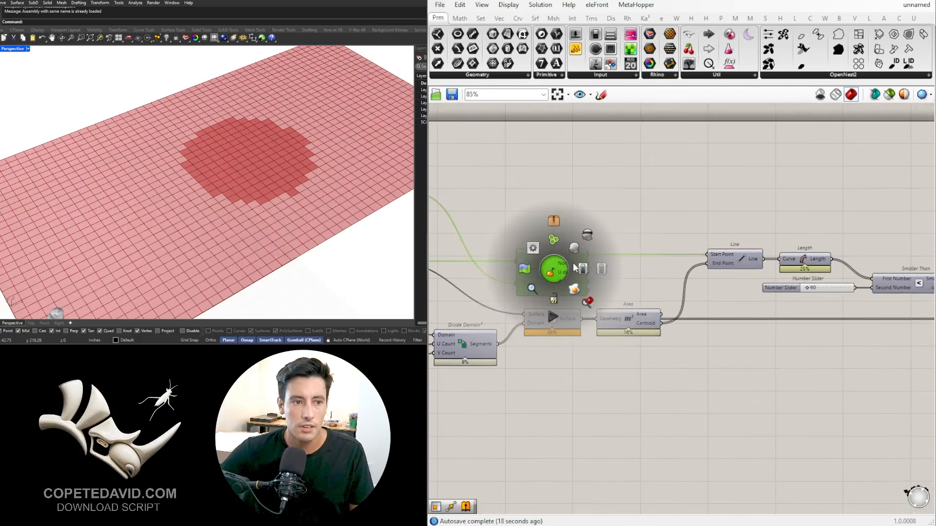
click(576, 251)
click(639, 206)
Step: Add an Area component fed by the List A Surface parameter and move both above the Dispatch outputs
scroll(624, 276, down, 3)
scroll(624, 276, up, 3)
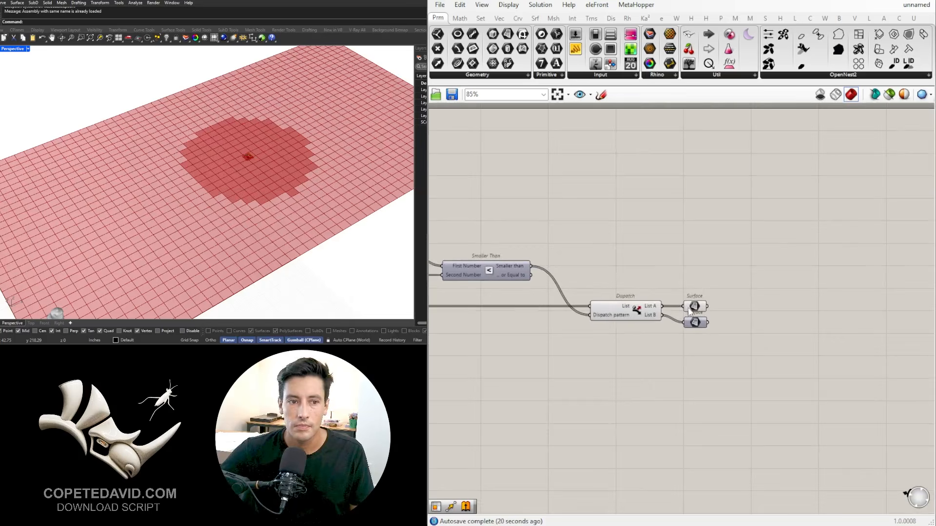
click(696, 301)
scroll(711, 290, up, 2)
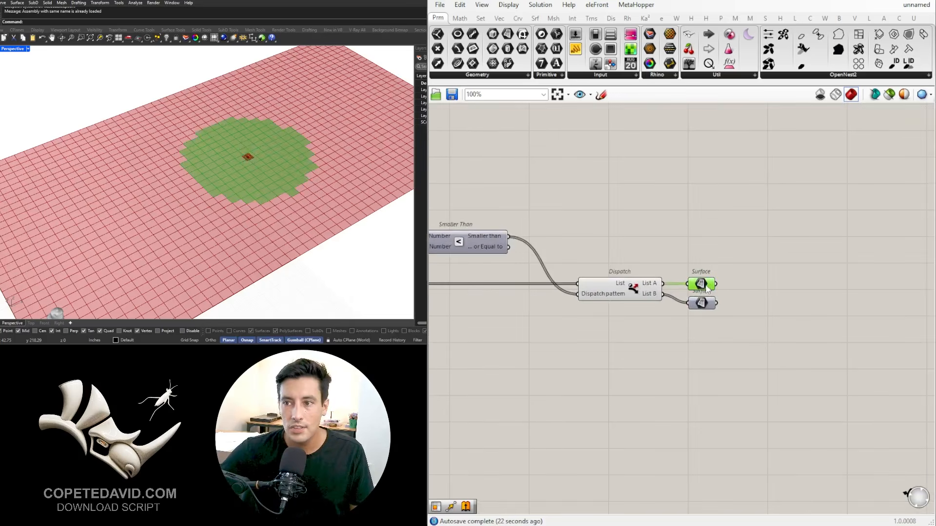
drag(707, 286, 707, 278)
double_click(823, 268)
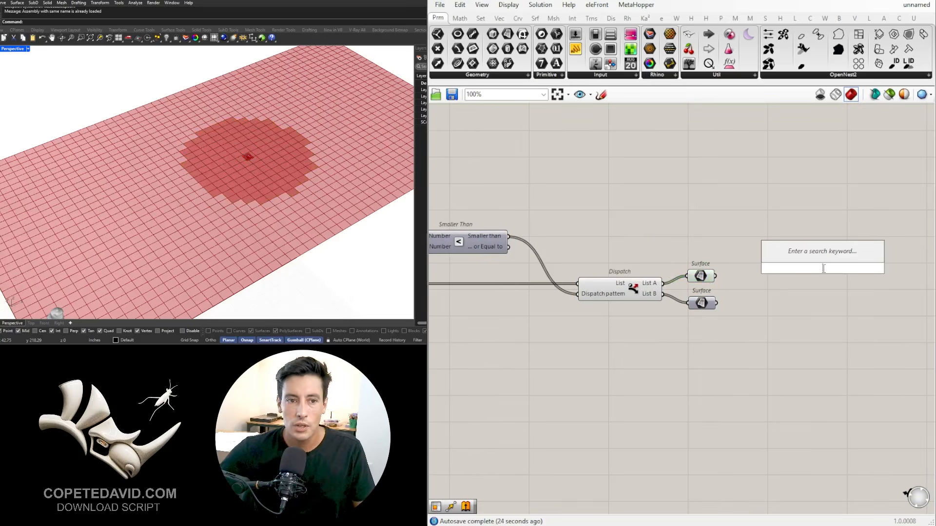
text(area)
key(Return)
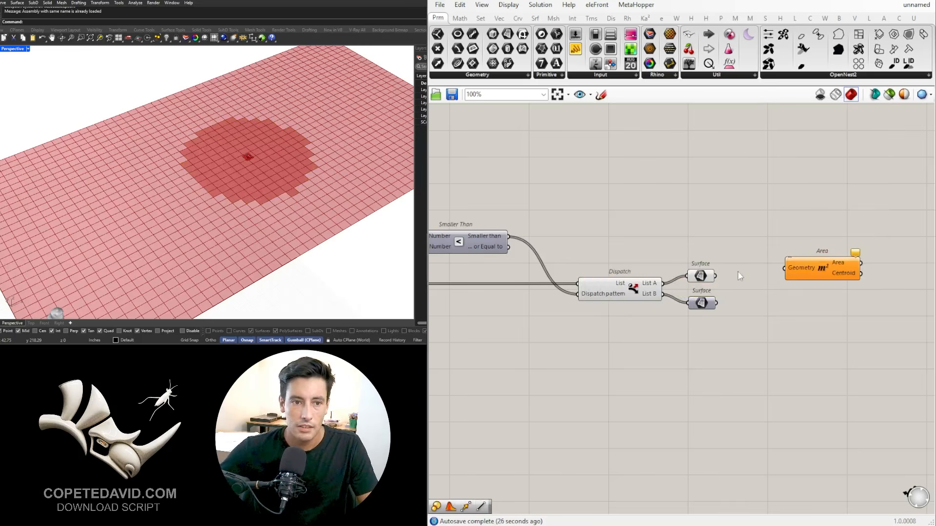
mouse_move(778, 272)
mouse_down()
mouse_move(801, 277)
mouse_move(783, 276)
mouse_up()
mouse_move(790, 224)
mouse_down()
mouse_move(692, 288)
mouse_move(708, 241)
mouse_up()
click(724, 192)
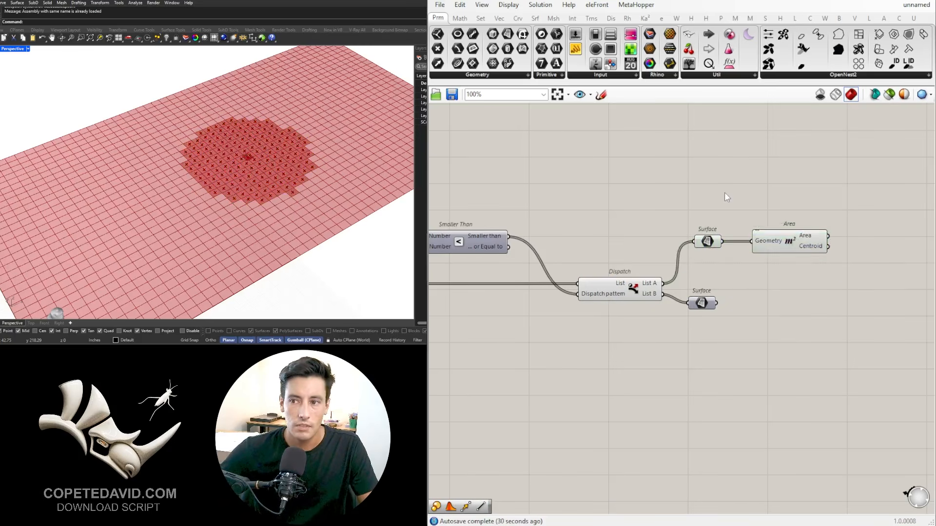
Step: Add a Line component beside the new Area and connect the Area's Centroid to its End Point
click(769, 235)
scroll(749, 235, down, 3)
double_click(758, 229)
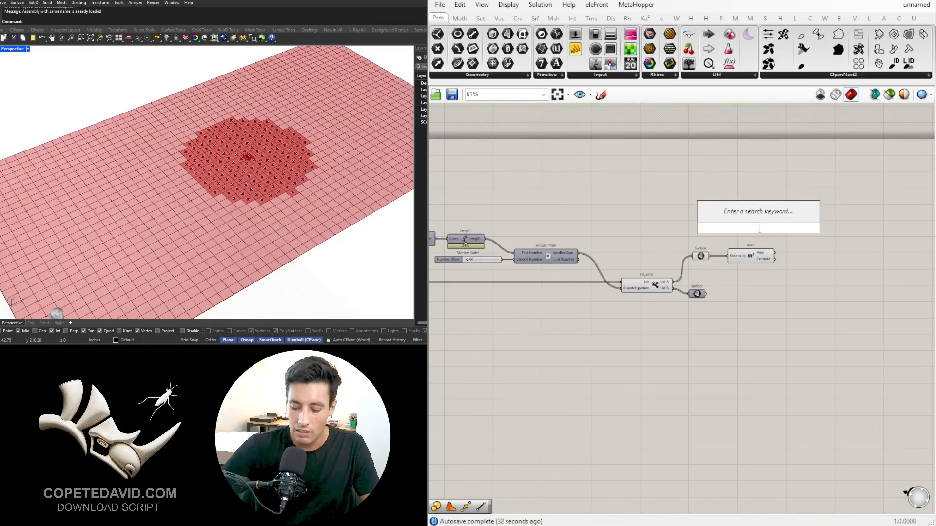
text(line)
key(Return)
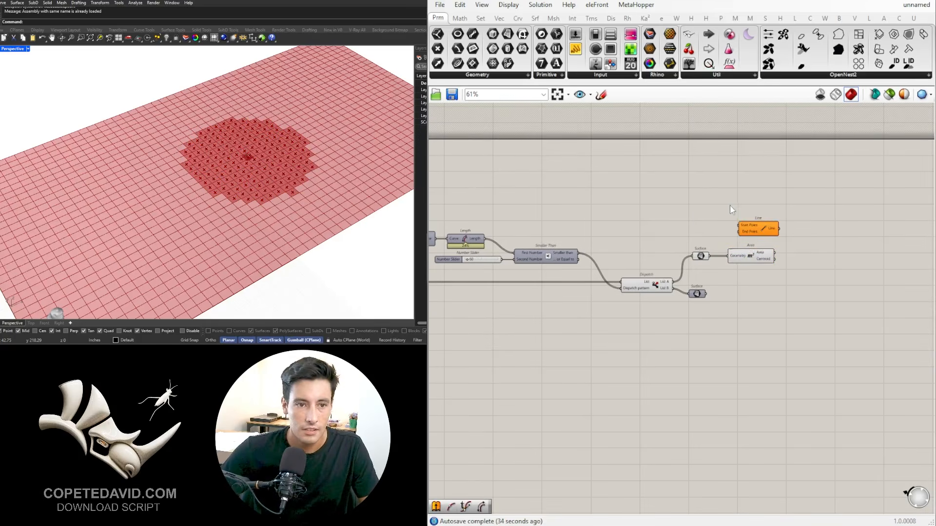
scroll(761, 232, up, 3)
drag(760, 232, 816, 243)
click(770, 286)
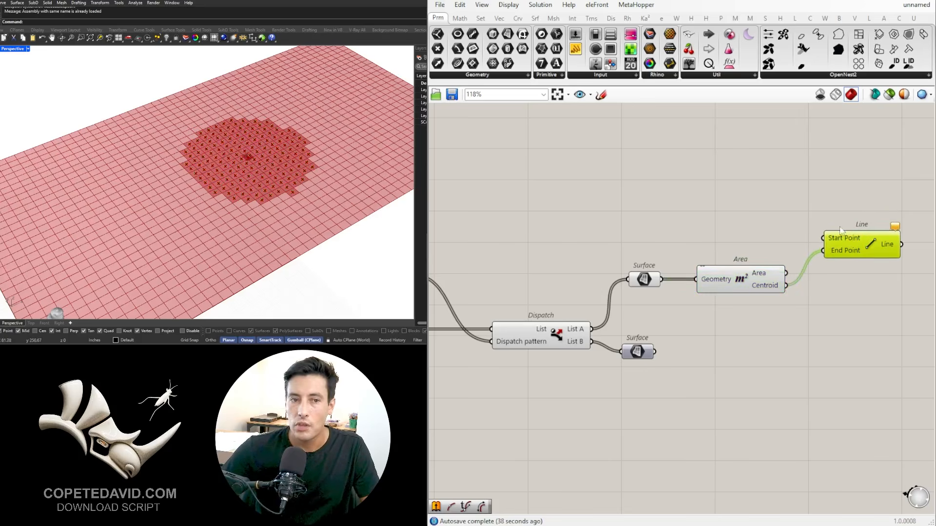
Step: Connect the Point output of Evaluate Surface to the new Line's Start Point
scroll(842, 231, down, 3)
right_drag(670, 269, 824, 277)
right_drag(518, 247, 558, 258)
click(724, 255)
scroll(573, 236, down, 4)
drag(563, 236, 763, 242)
scroll(760, 240, up, 4)
click(749, 212)
Step: Move the first Line, Length, threshold slider and Smaller Than components below the long wire and tidy their spacing
right_drag(527, 300, 735, 289)
scroll(707, 263, up, 2)
drag(740, 273, 569, 223)
drag(552, 220, 551, 235)
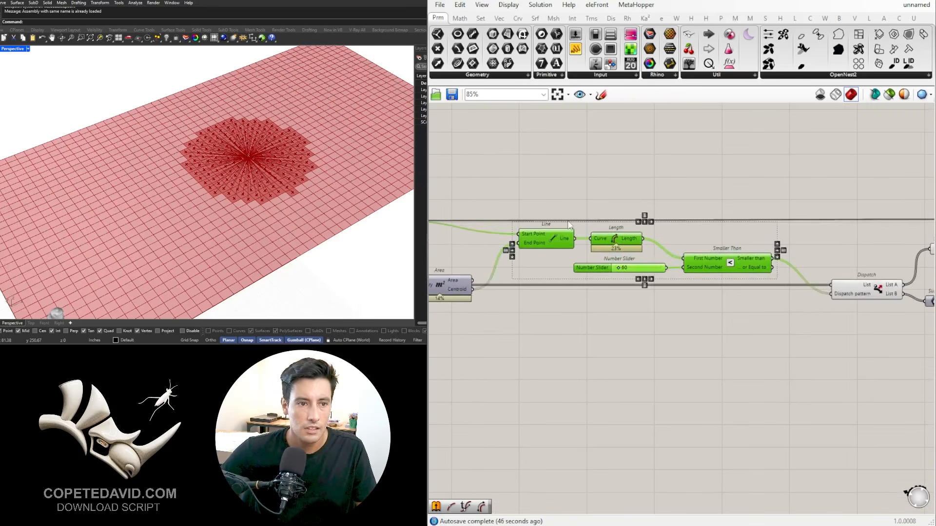
click(600, 196)
scroll(627, 195, down, 1)
right_drag(730, 218, 801, 253)
drag(801, 253, 720, 296)
scroll(773, 285, up, 2)
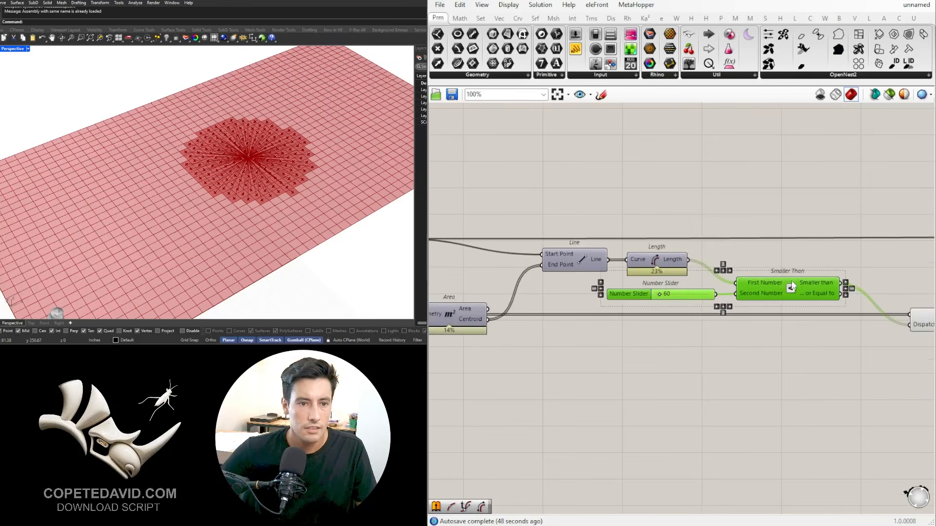
drag(773, 284, 749, 284)
click(785, 255)
Step: Select the new Line component to examine the lines from the attractor point to the List A panel centroids
scroll(785, 255, down, 4)
right_drag(784, 255, 548, 265)
scroll(801, 257, up, 4)
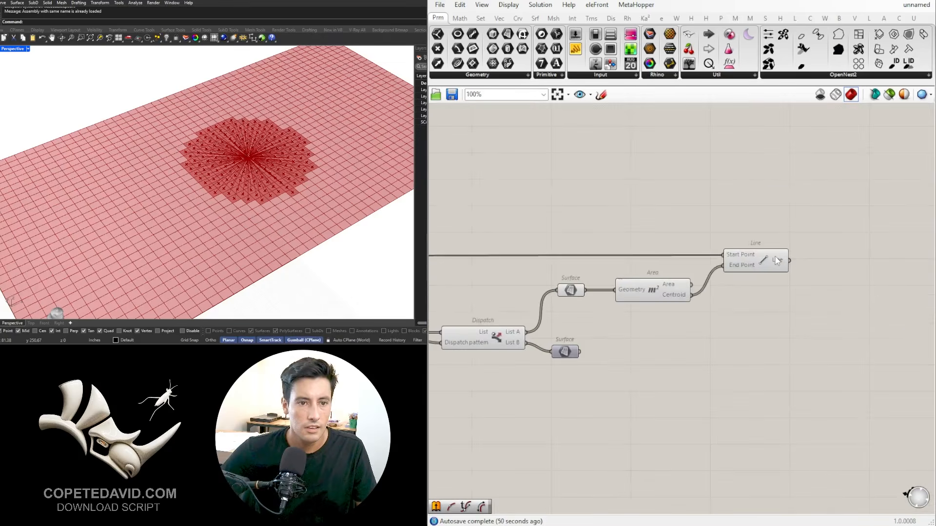
click(764, 253)
click(765, 248)
click(766, 253)
right_drag(779, 259, 672, 278)
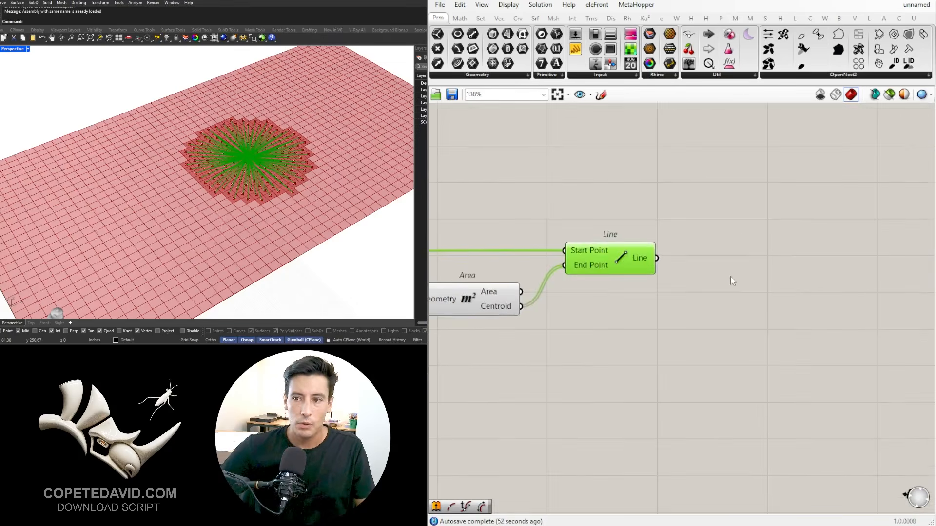
click(744, 267)
Step: Add a curve Length component and connect the new Line's output to its Curve input
scroll(714, 266, up, 2)
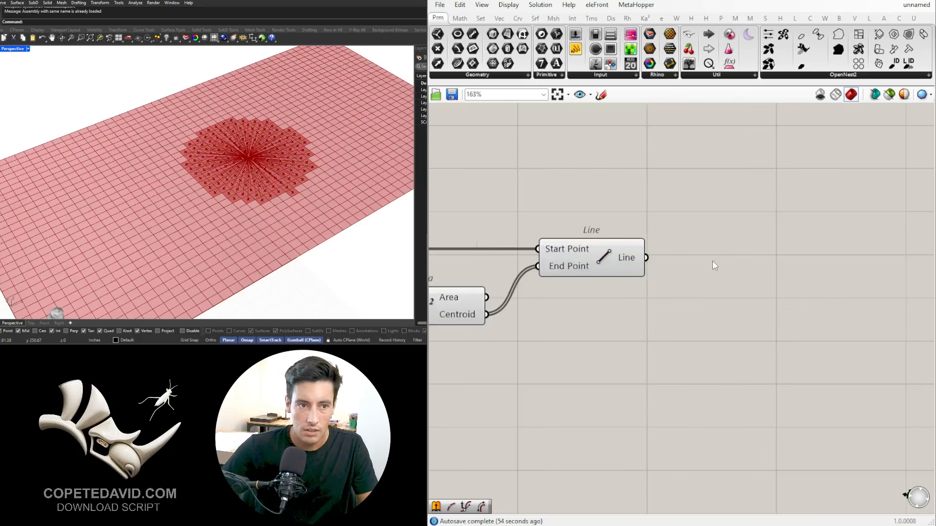
double_click(712, 261)
text(LENG)
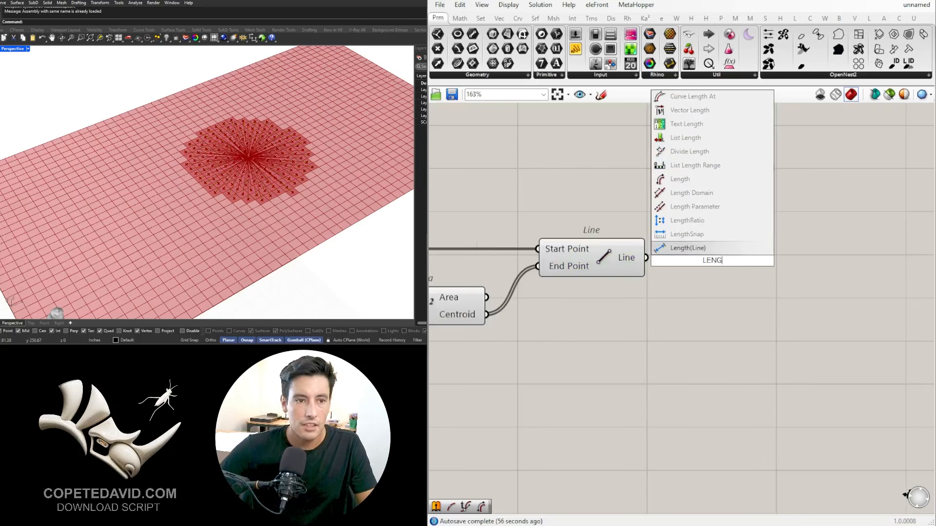
click(679, 180)
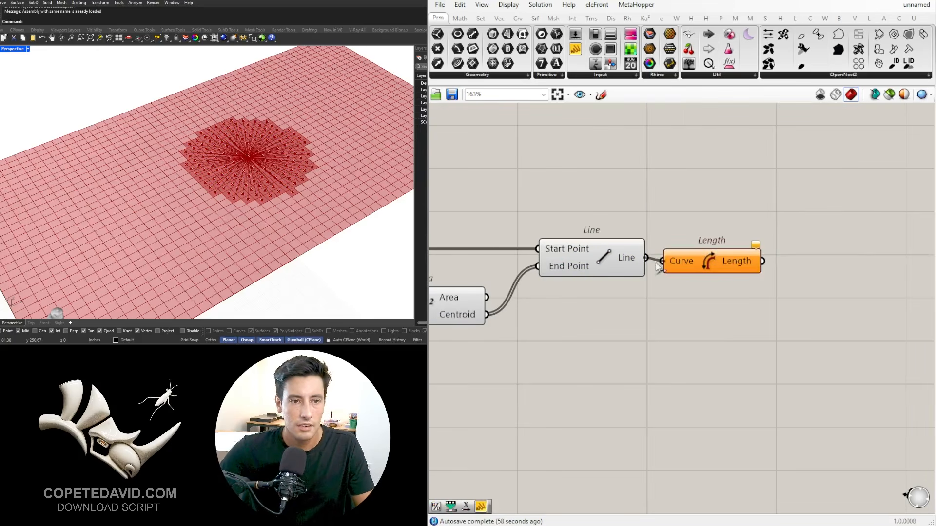
drag(658, 267, 663, 261)
Step: Turn off the preview of the new Line component and select the Length component
scroll(682, 263, down, 2)
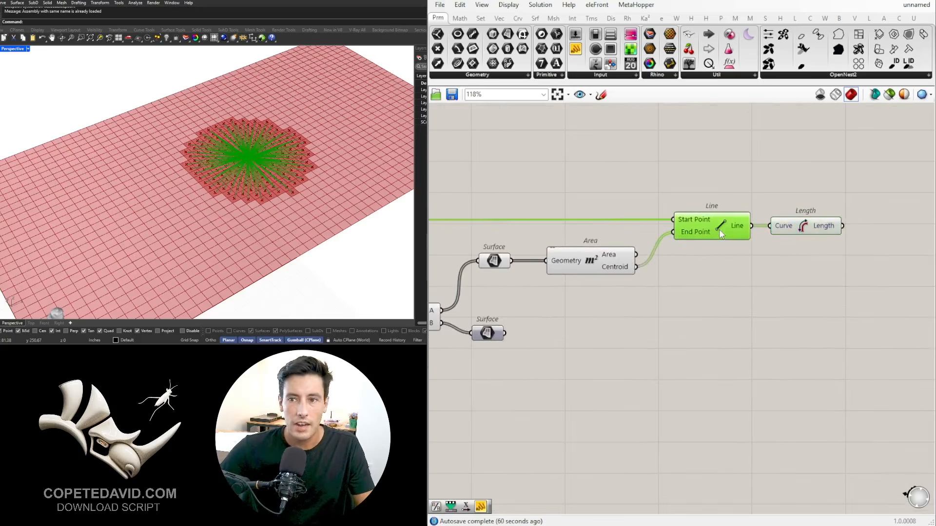
middle_click(718, 229)
click(712, 264)
click(829, 229)
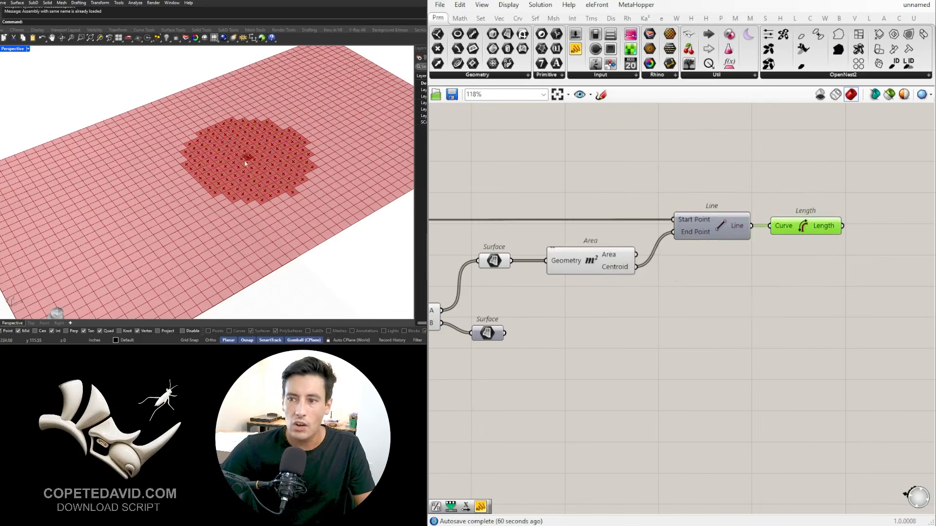
Step: Examine the List A panels and their centroids around the attractor point in the viewport
scroll(246, 164, up, 4)
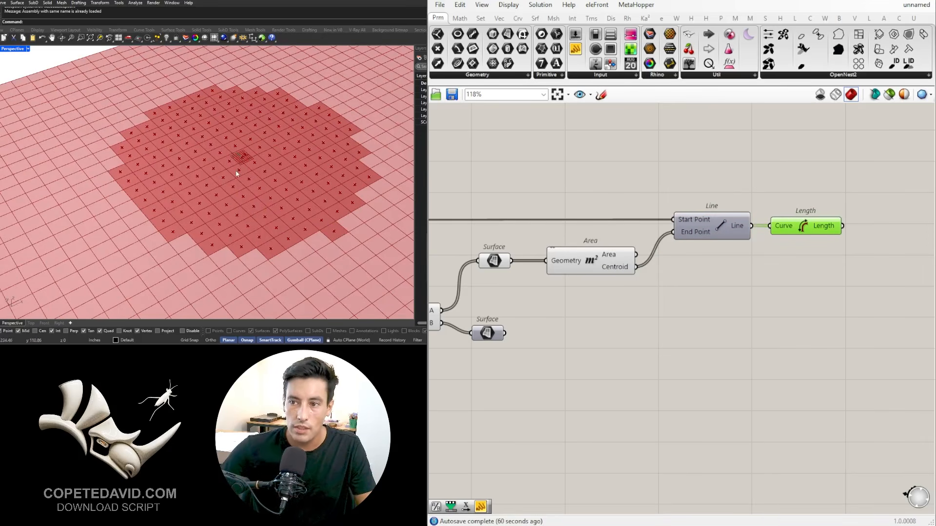
scroll(528, 296, down, 3)
scroll(709, 261, up, 3)
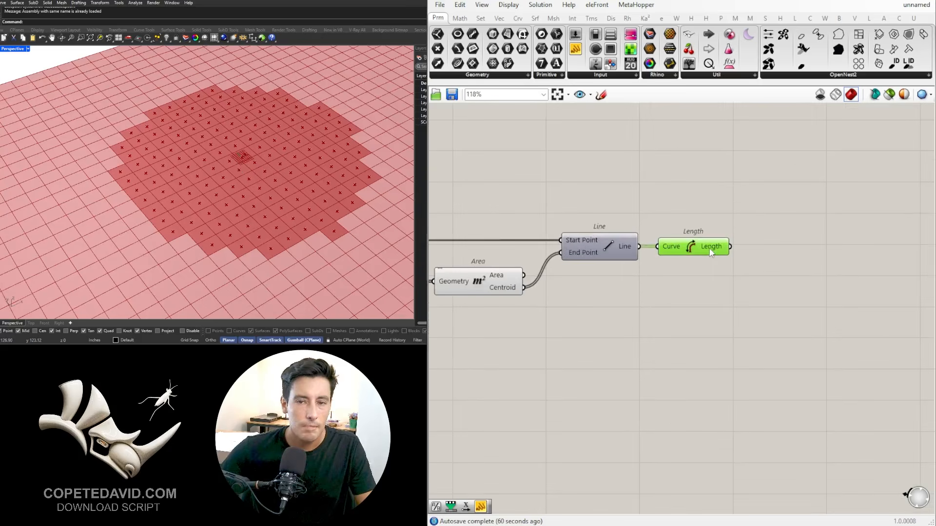
right_drag(590, 304, 741, 274)
click(535, 254)
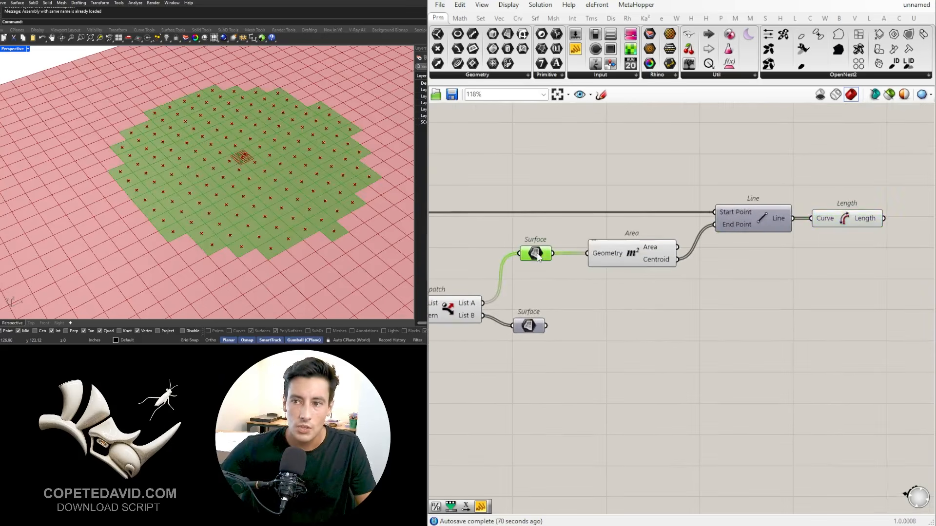
click(832, 218)
Step: Add a Remap Numbers component and connect the curve Length output to its Value input
right_drag(929, 273, 815, 275)
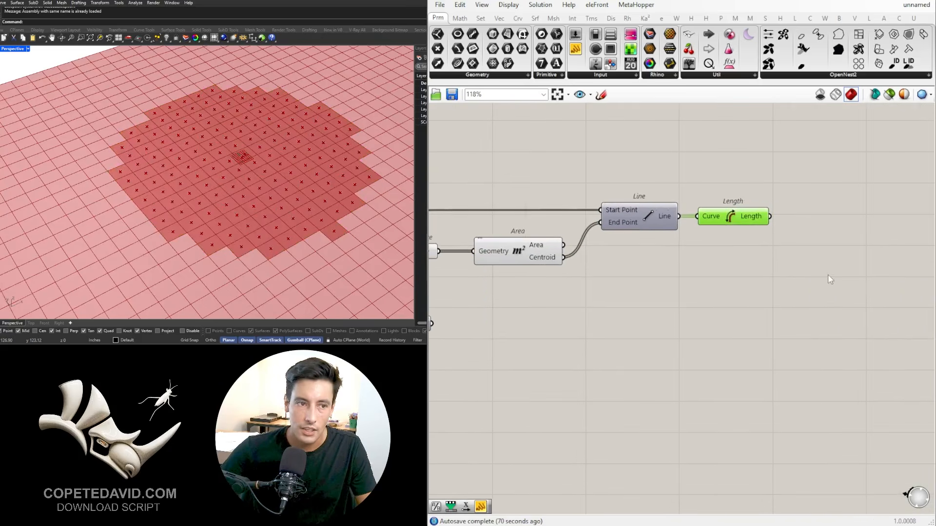
double_click(827, 274)
text(REMAP)
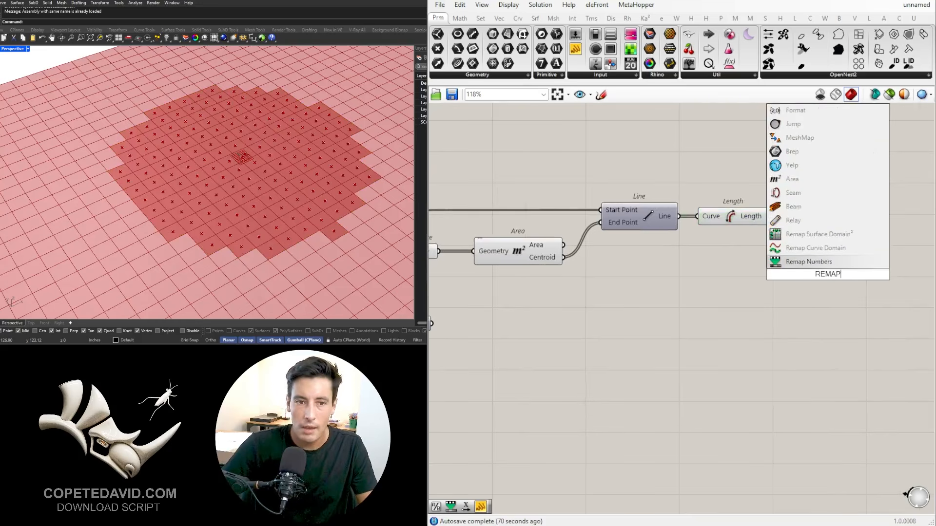
click(809, 261)
scroll(850, 268, down, 1)
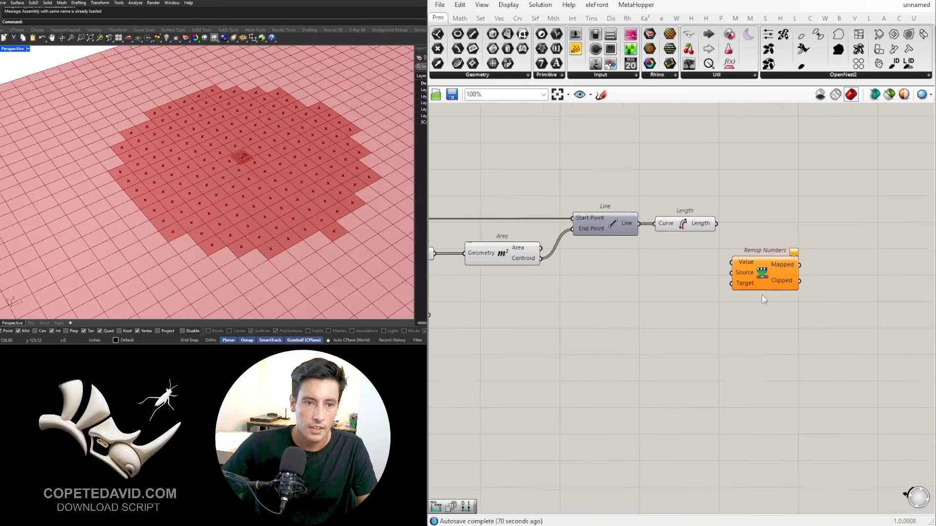
right_drag(761, 239, 714, 206)
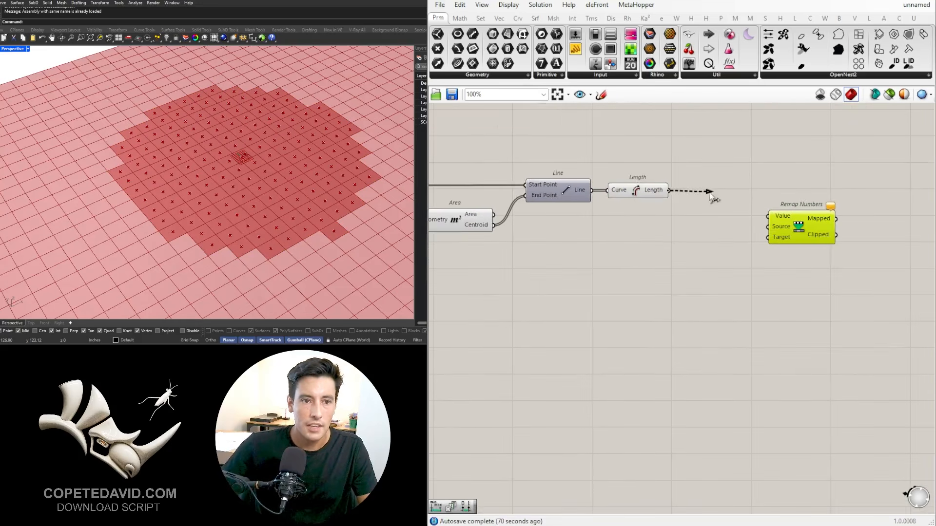
drag(710, 193, 818, 208)
Step: Add a Bounds component between the Length and Remap Numbers components
double_click(726, 229)
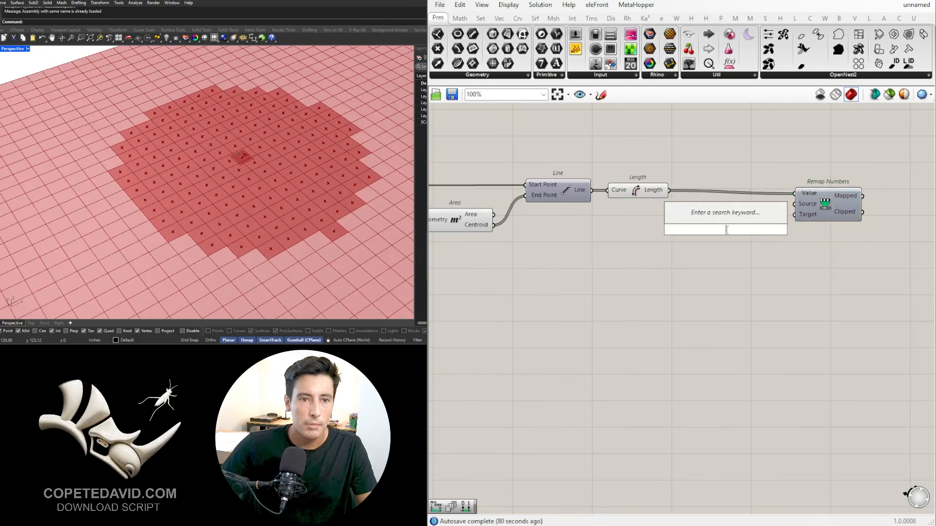
click(827, 193)
double_click(735, 250)
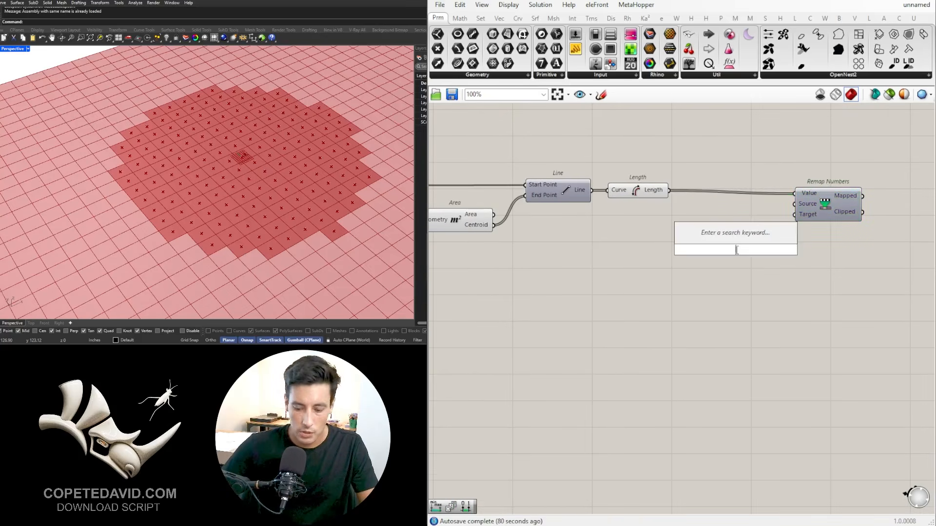
text(BOUNDS)
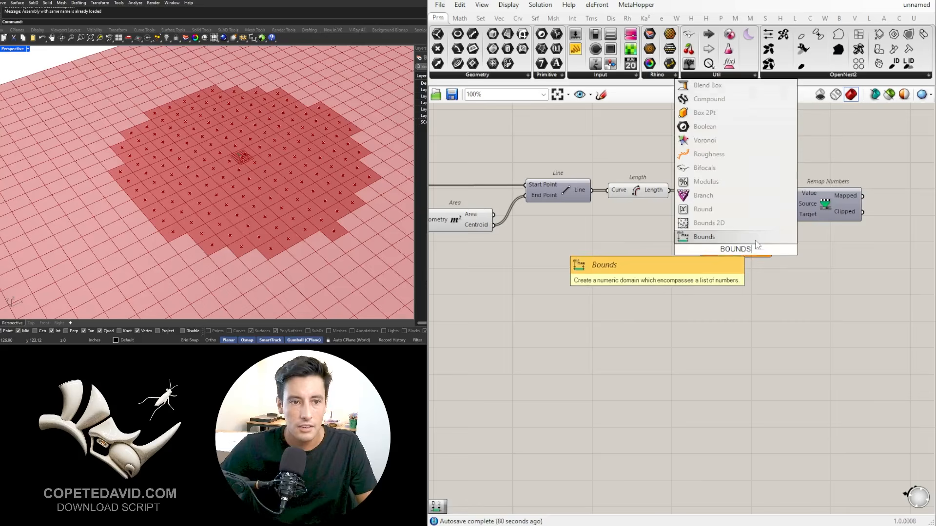
click(729, 237)
Step: Add a Construct Domain component and place it below the Bounds component
double_click(723, 258)
text(CO)
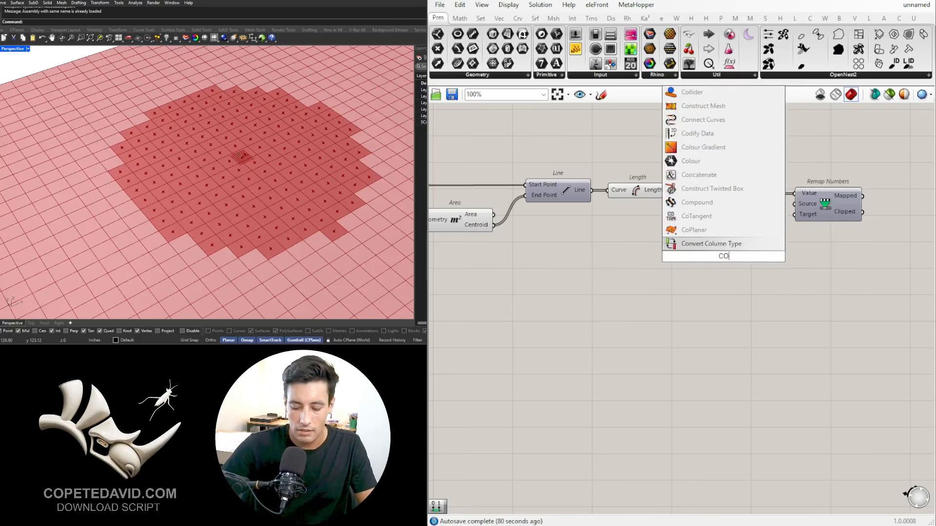
text(NSTRUCT DOMAIN)
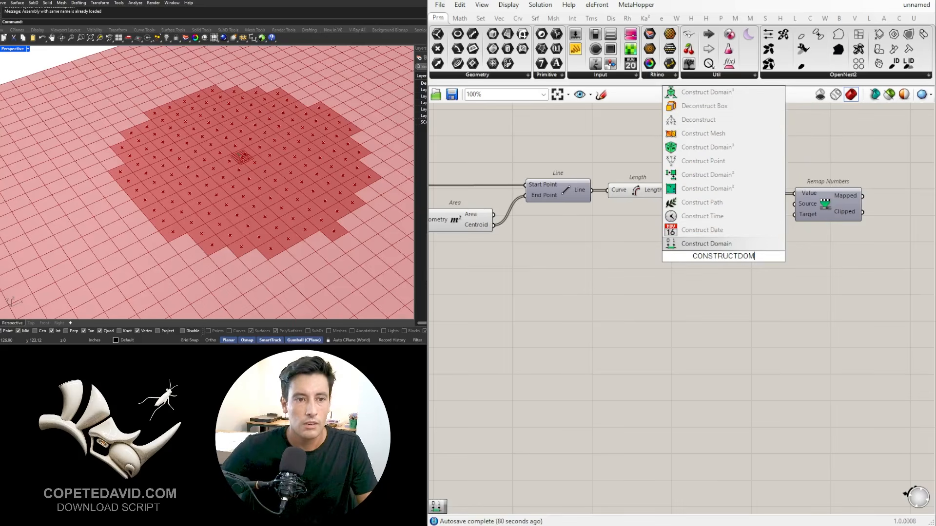
click(775, 243)
drag(727, 263, 719, 256)
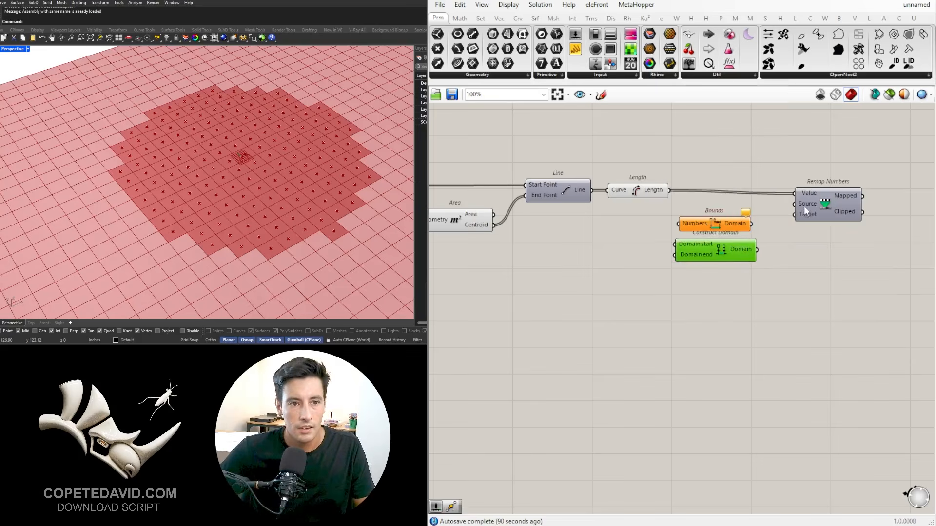
Step: Make room for Bounds, then wire the Length output to its Numbers input and its Domain output to the Remap Numbers Source input
drag(816, 207, 832, 203)
drag(823, 289, 721, 179)
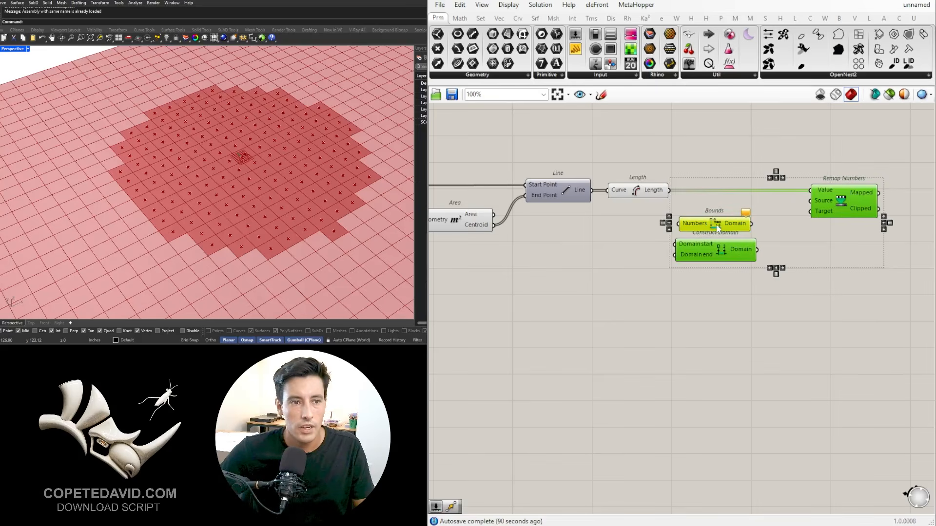
drag(716, 223, 779, 223)
drag(670, 191, 772, 224)
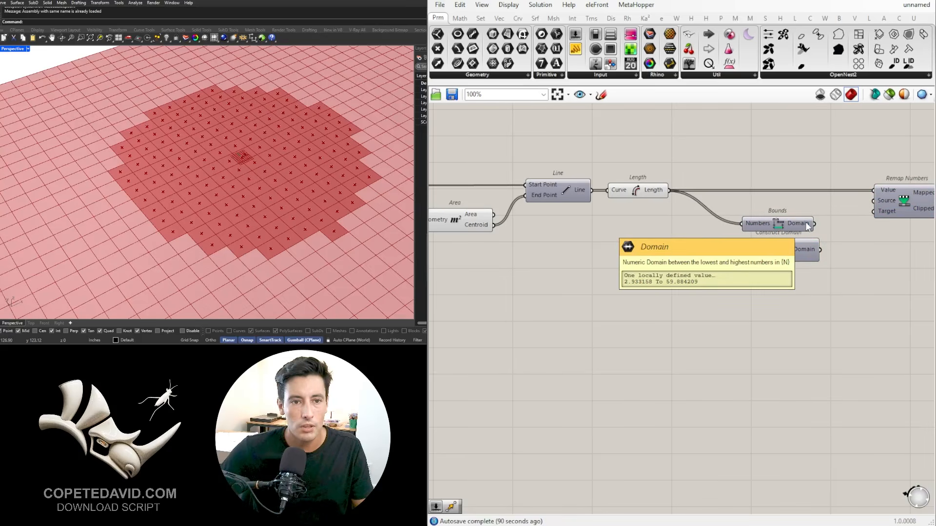
drag(817, 222, 869, 205)
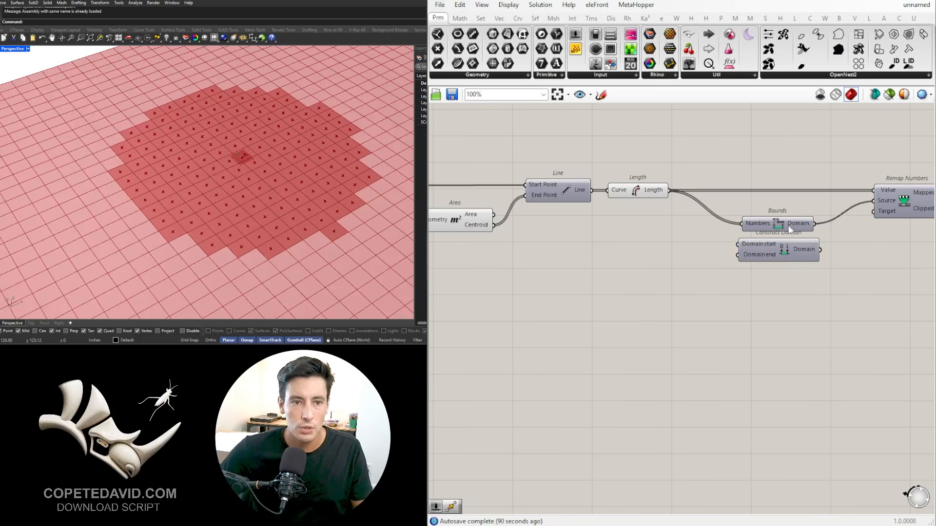
drag(789, 229, 789, 218)
Step: Connect the Construct Domain output to the Target input of Remap Numbers
click(790, 296)
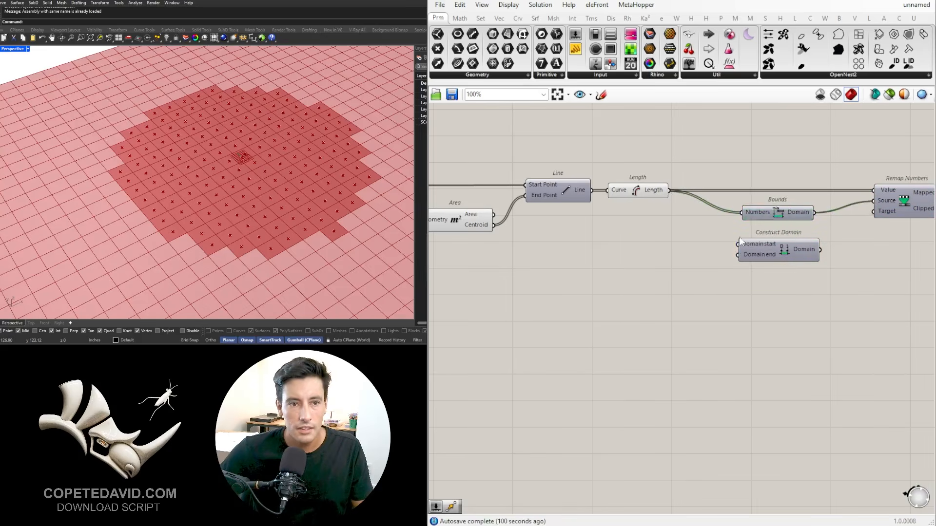
right_drag(740, 241, 695, 247)
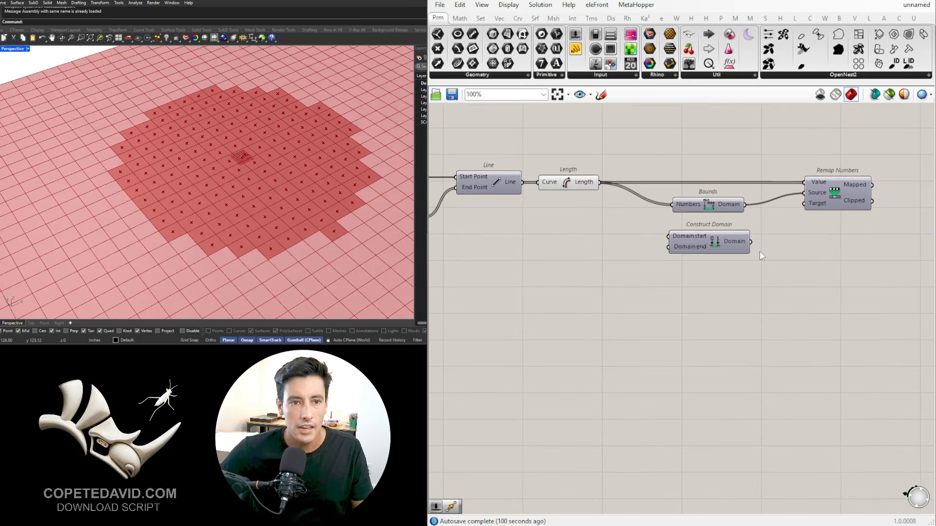
drag(753, 242, 801, 202)
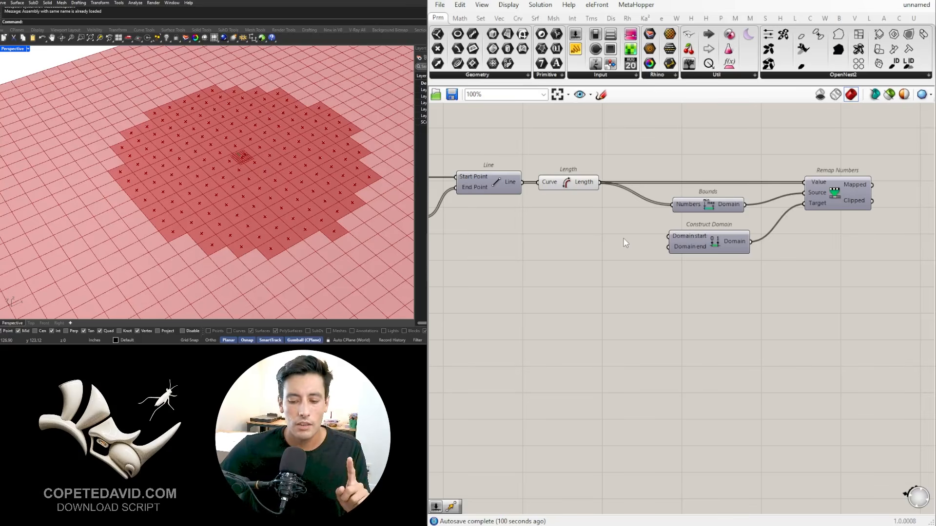
Step: Add two number sliders with value 5.5 and connect them to the Domain start and Domain end inputs of Construct Domain
double_click(589, 242)
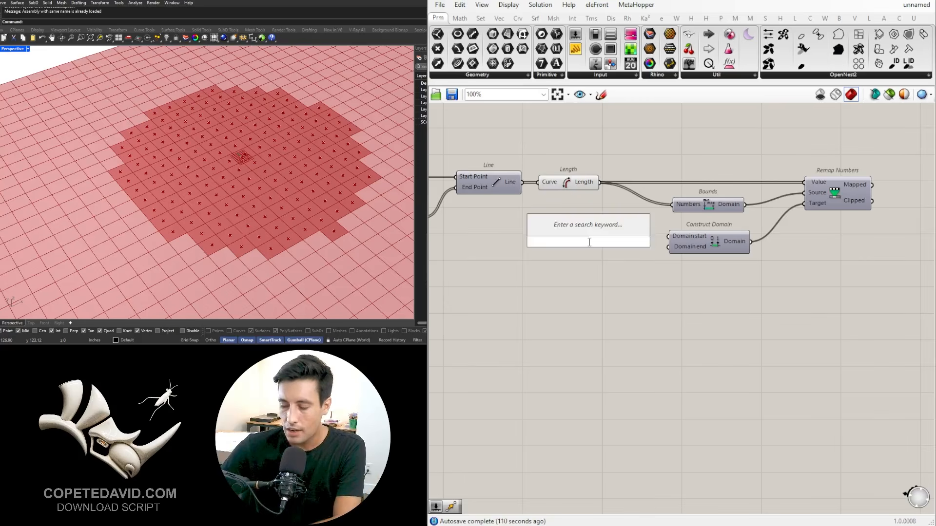
text(5.5)
key(Return)
scroll(610, 246, up, 2)
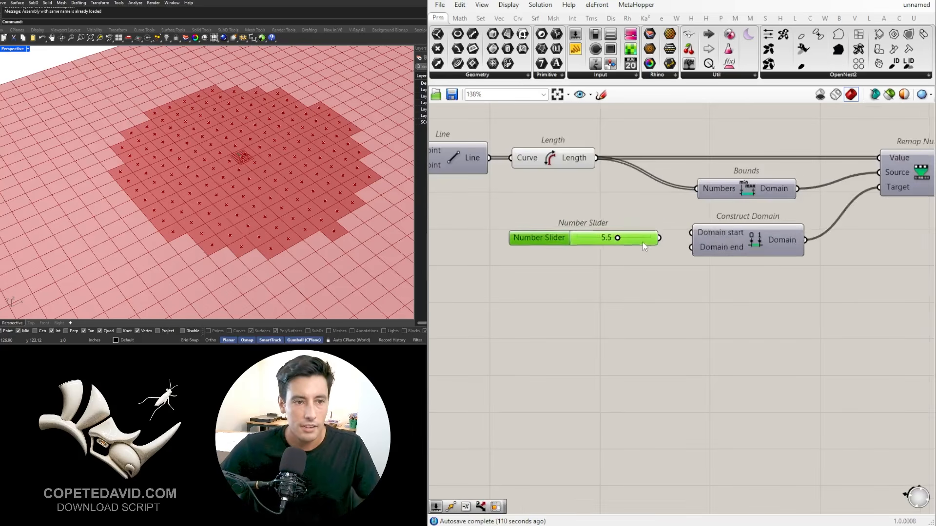
drag(658, 226, 690, 247)
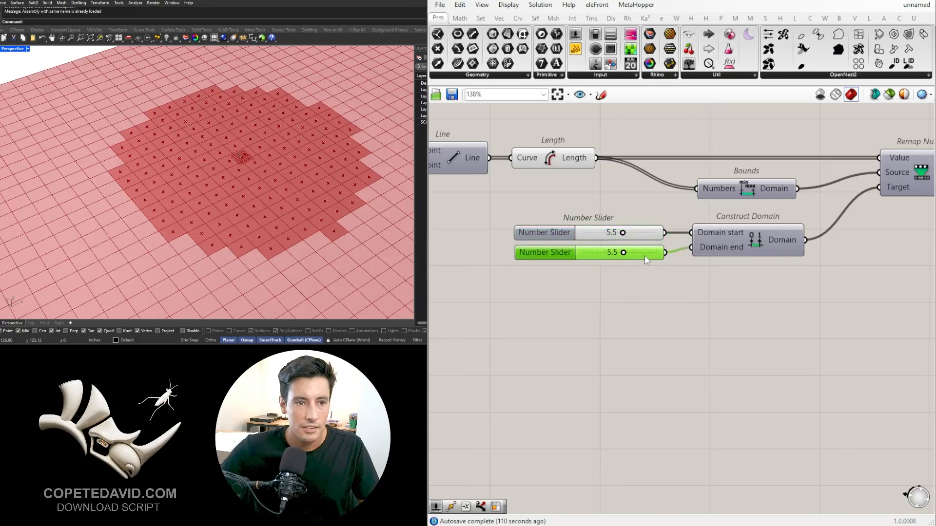
click(677, 276)
Step: Add an Offset Curve component after the Remap Numbers component
scroll(677, 277, down, 3)
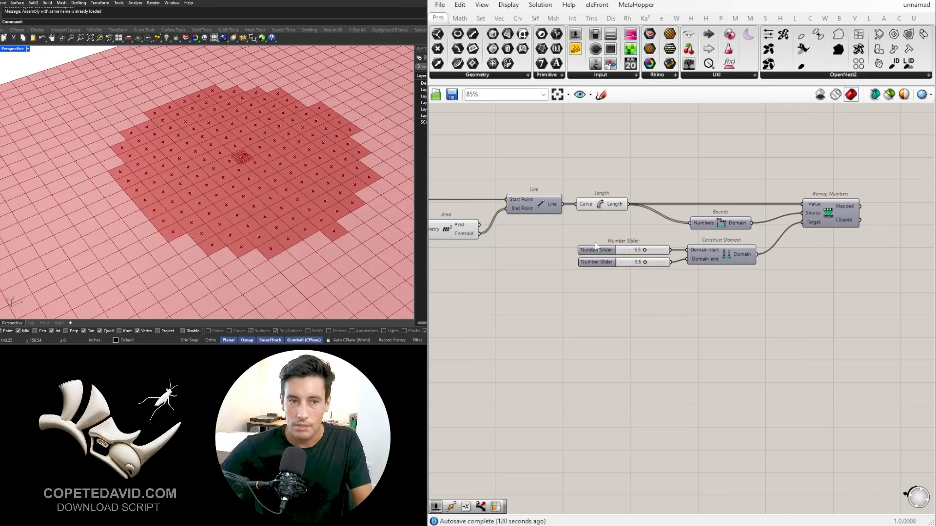
right_drag(775, 234, 616, 213)
scroll(616, 213, down, 3)
scroll(616, 214, up, 2)
drag(493, 194, 732, 305)
click(683, 384)
double_click(723, 293)
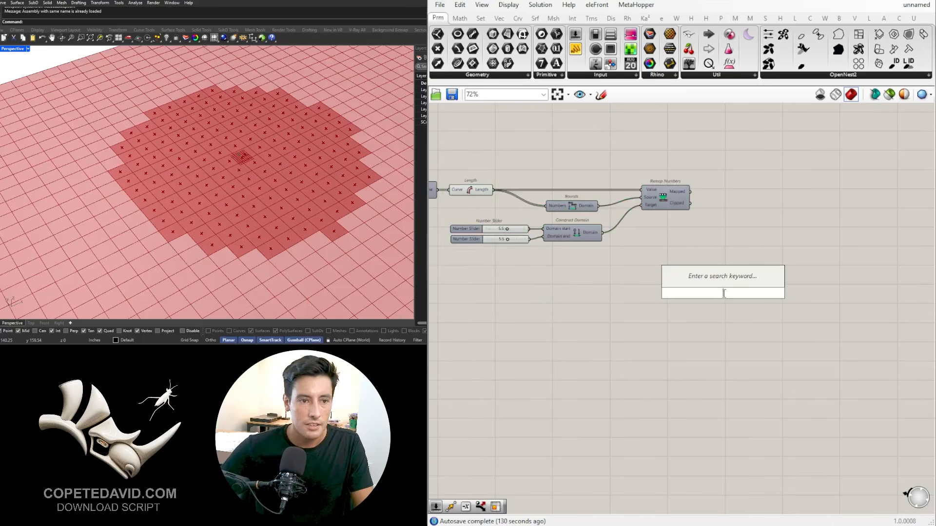
right_drag(697, 241, 805, 216)
drag(848, 267, 580, 123)
double_click(849, 244)
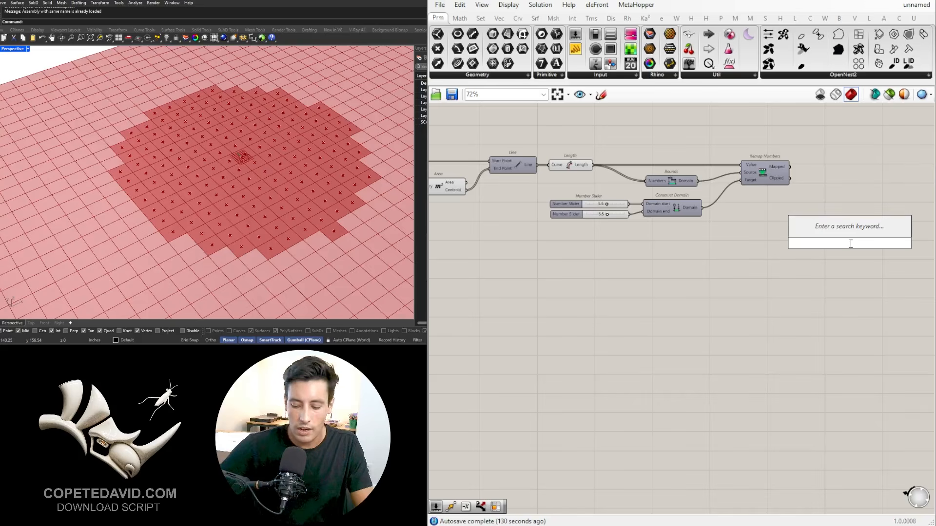
text(OFF)
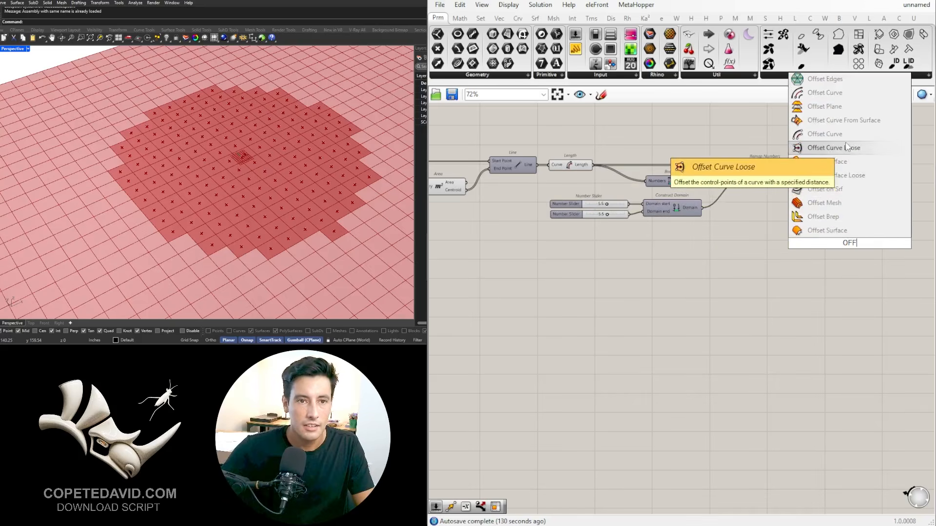
click(837, 137)
Step: Connect the List A Surface container to the Curve input of Offset Curve and move that component beyond Remap Numbers
scroll(800, 208, down, 2)
right_drag(710, 249, 755, 245)
scroll(586, 198, up, 2)
click(522, 184)
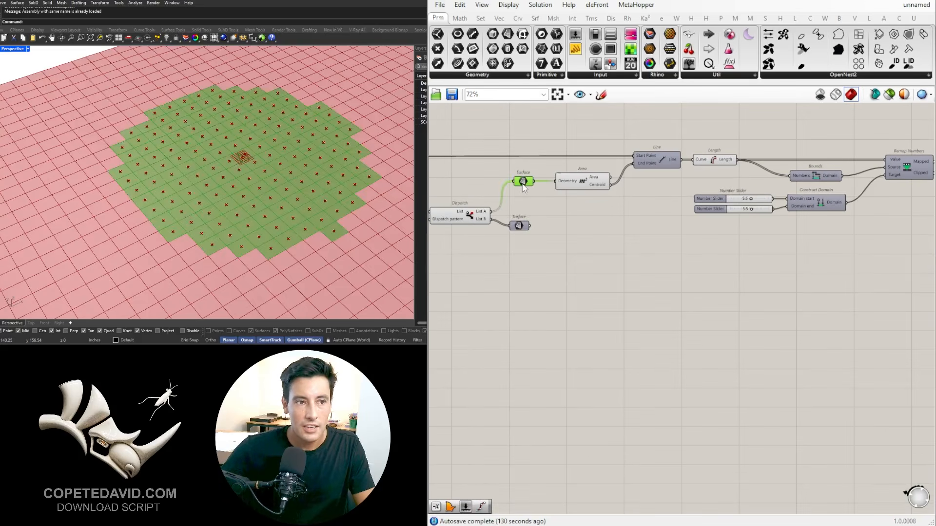
right_drag(574, 208, 535, 229)
scroll(494, 208, down, 1)
drag(495, 204, 867, 240)
right_drag(867, 235, 688, 253)
scroll(690, 253, up, 2)
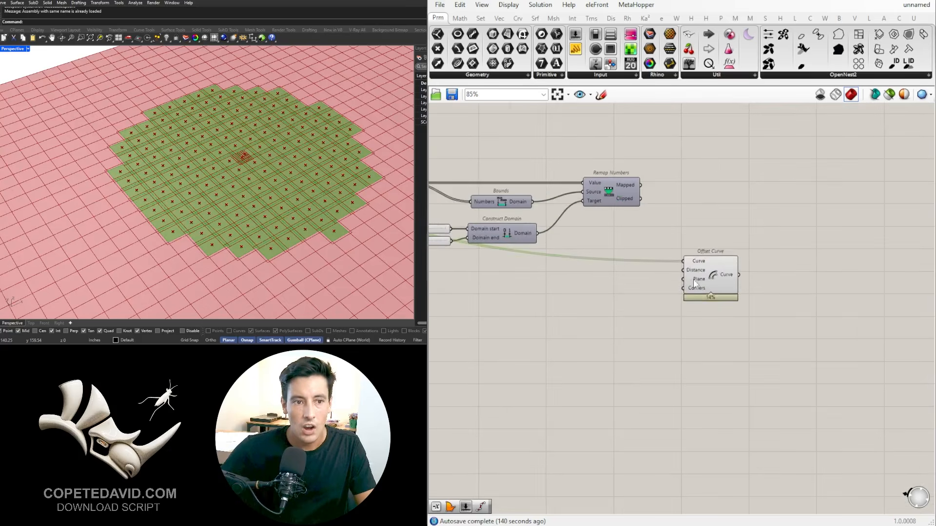
drag(704, 276, 818, 165)
scroll(119, 159, up, 2)
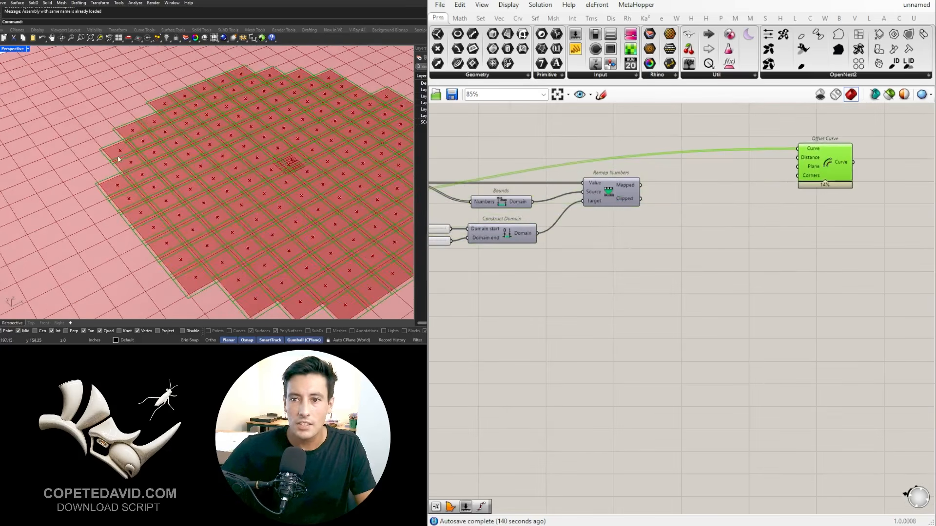
Step: Add a Negative component, connect the Remap Numbers Mapped output to its Value input and its Result to the Offset Curve Distance input
double_click(758, 164)
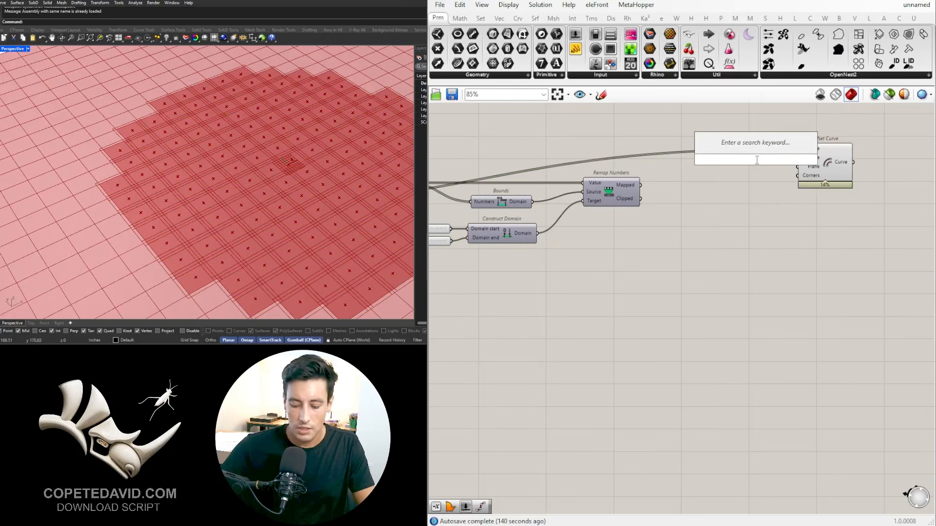
text(neg)
click(737, 151)
scroll(765, 166, up, 1)
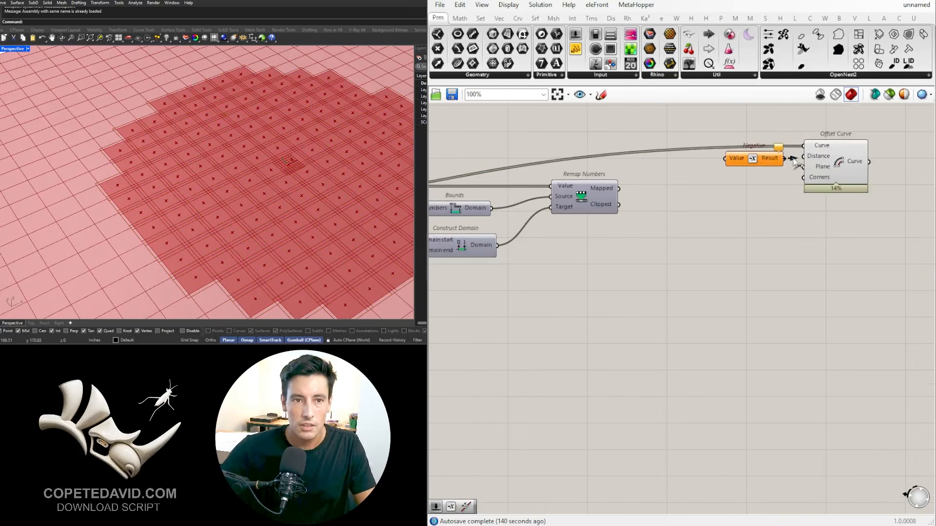
drag(793, 160, 803, 155)
drag(612, 186, 769, 157)
Step: Rearrange the Negative and Offset Curve components so they sit lower than the Remap Numbers component
drag(894, 259, 724, 268)
click(657, 296)
scroll(848, 261, down, 3)
scroll(849, 258, up, 2)
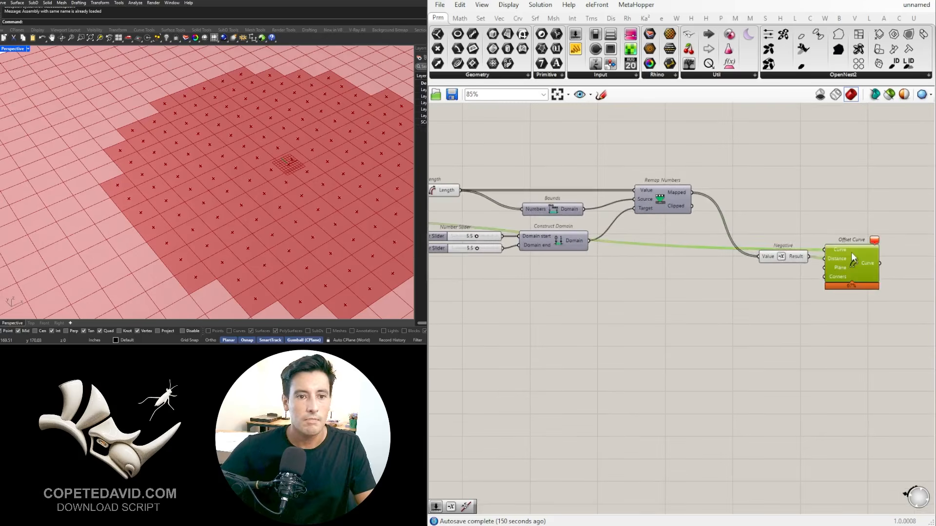
drag(851, 252, 868, 229)
click(457, 357)
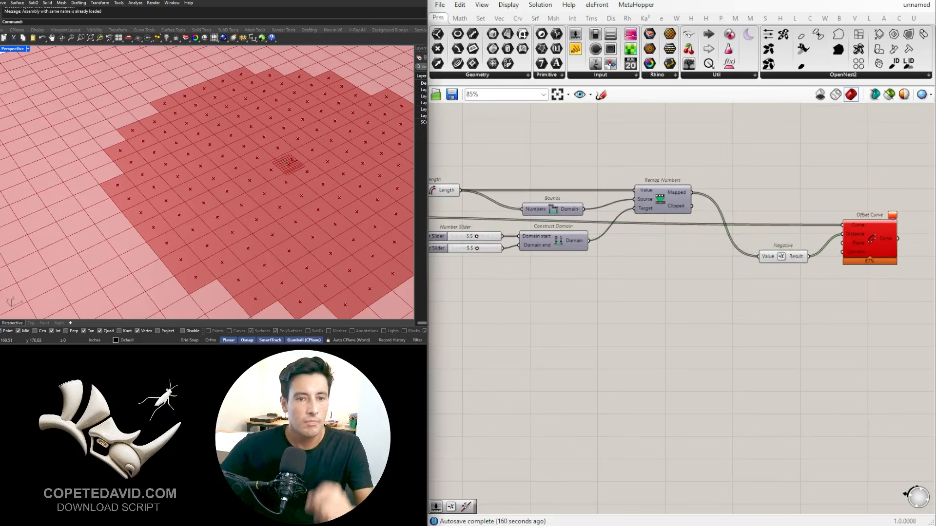
click(854, 238)
click(789, 329)
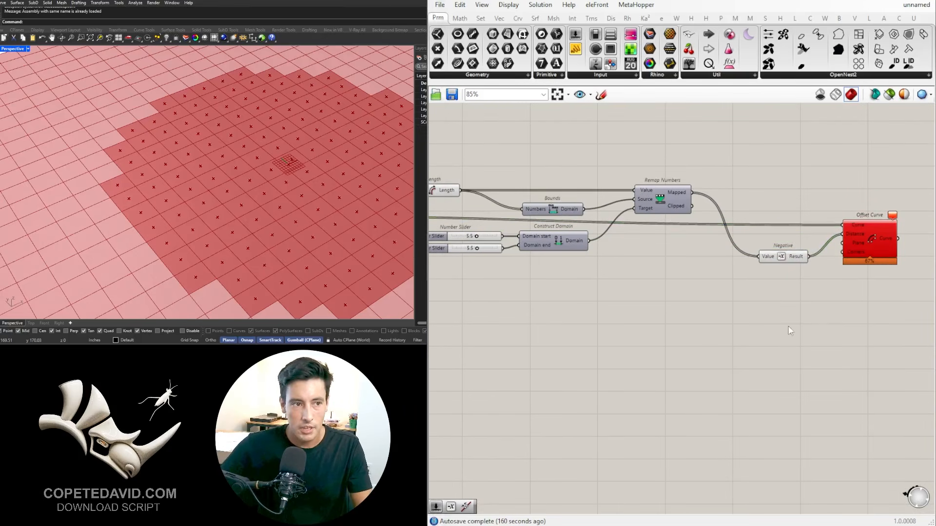
Step: Lower the Construct Domain sliders to 2.1 for the domain start and 1.8 for the domain end
right_drag(516, 277, 539, 277)
scroll(507, 239, up, 3)
right_drag(486, 245, 570, 250)
drag(577, 239, 542, 271)
scroll(564, 239, up, 1)
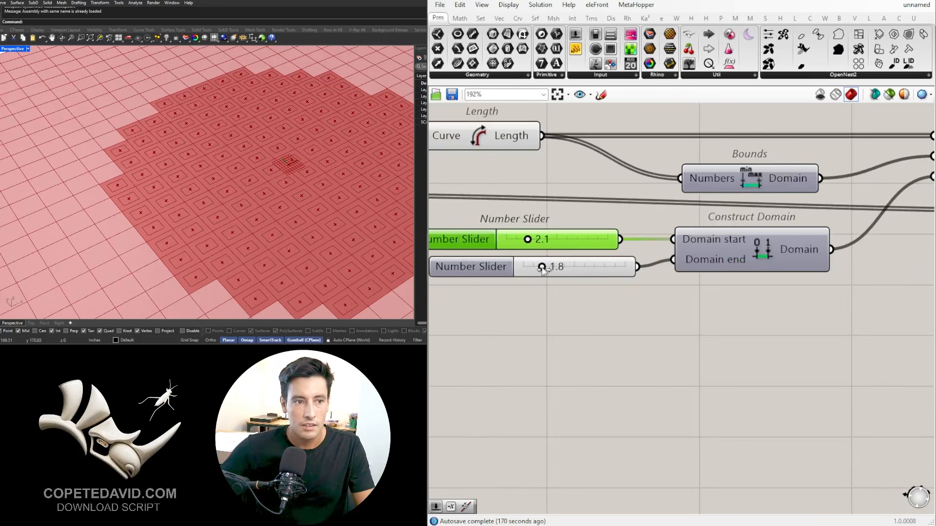
Step: Set both the Domain start and Domain end sliders to 2.0
double_click(545, 240)
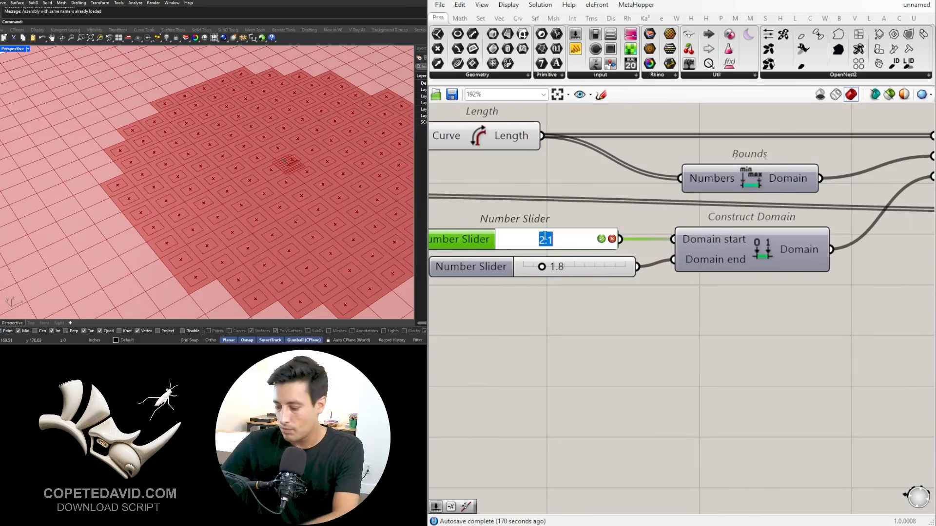
text(2)
key(Return)
double_click(564, 268)
text(2)
click(639, 342)
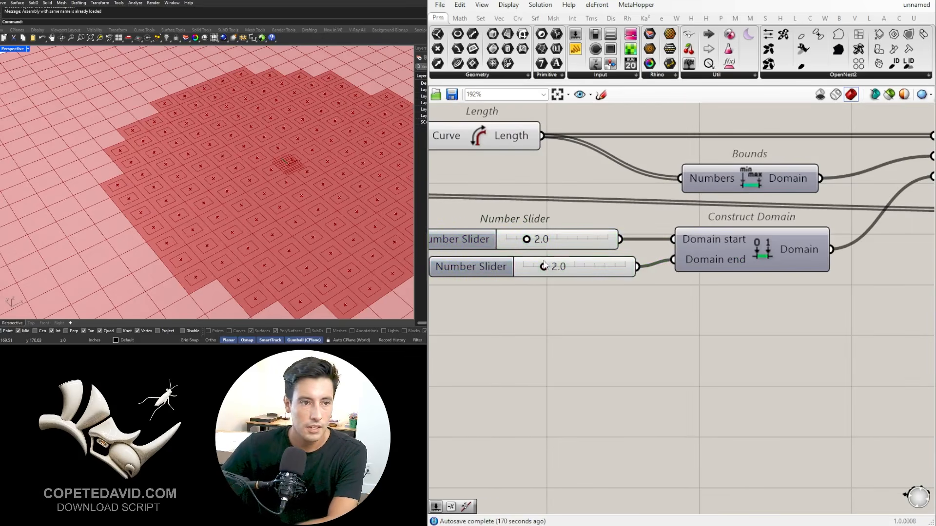
Step: Select the Offset Curve component to examine the offset outlines inside the List A panels
drag(498, 268, 483, 271)
scroll(562, 322, down, 5)
right_drag(798, 317, 622, 256)
click(798, 222)
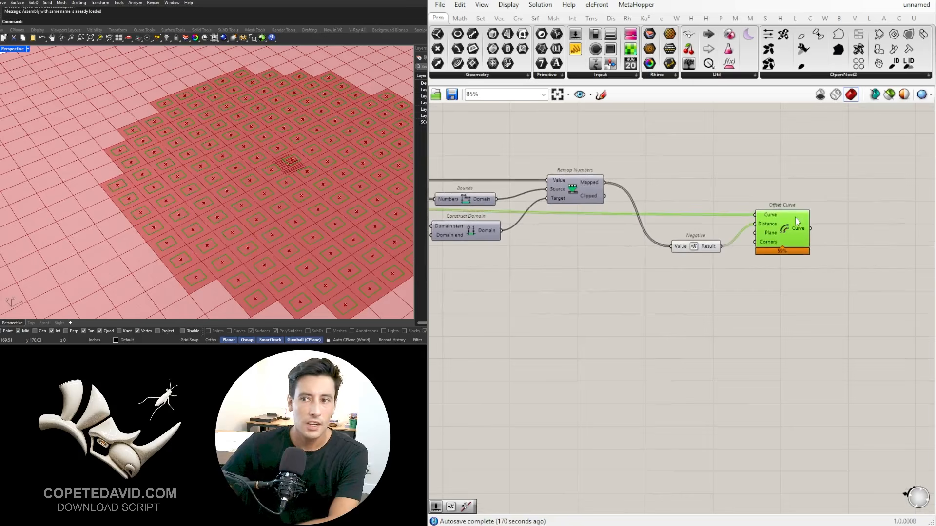
Step: Turn off the preview of the components from the List A Surface container through Remap Numbers
right_drag(282, 158, 329, 152)
scroll(729, 207, down, 2)
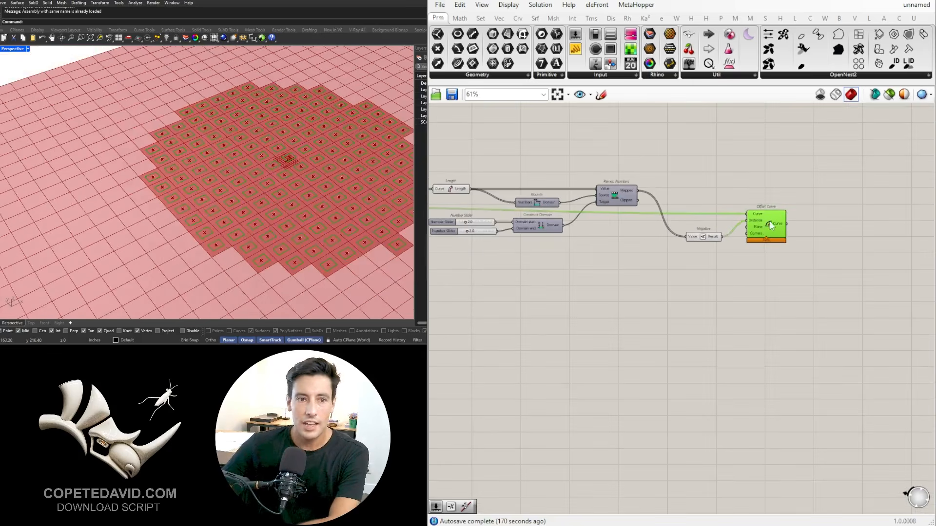
right_drag(602, 210, 805, 224)
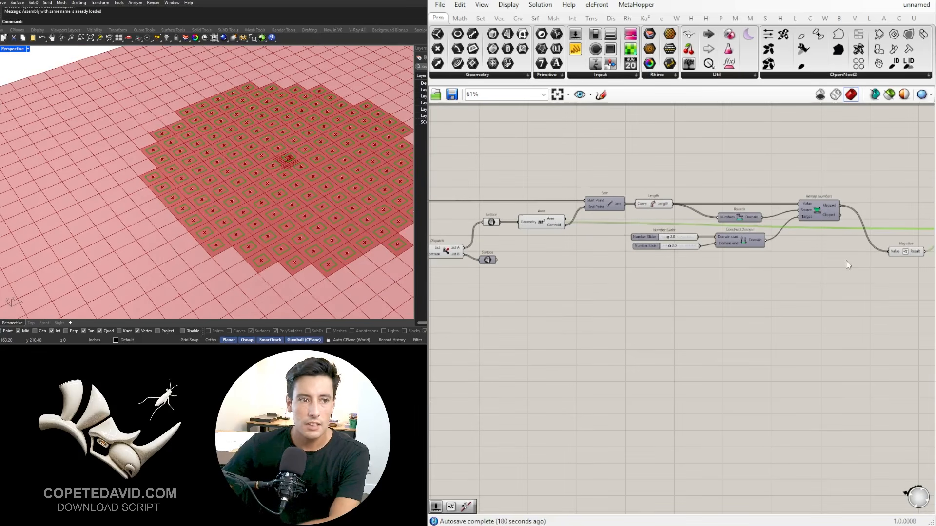
drag(843, 261, 487, 168)
middle_click(511, 166)
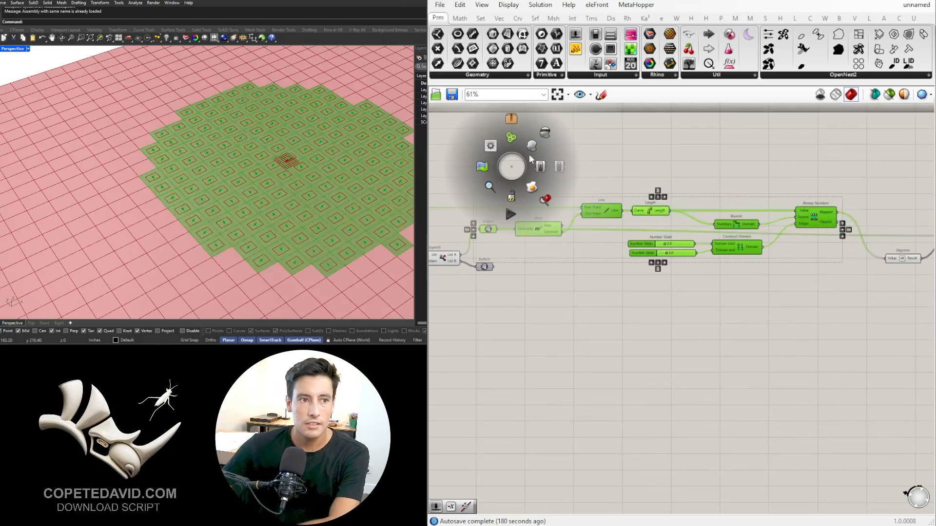
click(546, 135)
click(618, 153)
Step: Turn off the preview of the Dispatch component so its panels no longer cover the offset outlines
scroll(716, 193, down, 2)
scroll(801, 232, up, 2)
right_drag(801, 232, 921, 269)
scroll(921, 269, down, 1)
scroll(495, 251, up, 3)
right_drag(494, 250, 838, 254)
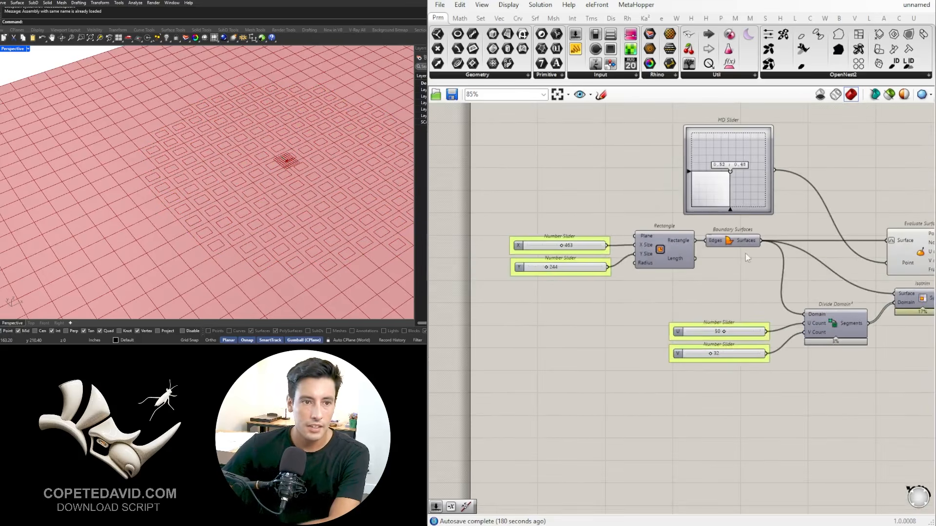
right_drag(747, 257, 487, 253)
right_drag(748, 258, 587, 254)
right_drag(838, 273, 488, 268)
right_drag(793, 288, 627, 279)
scroll(619, 280, down, 2)
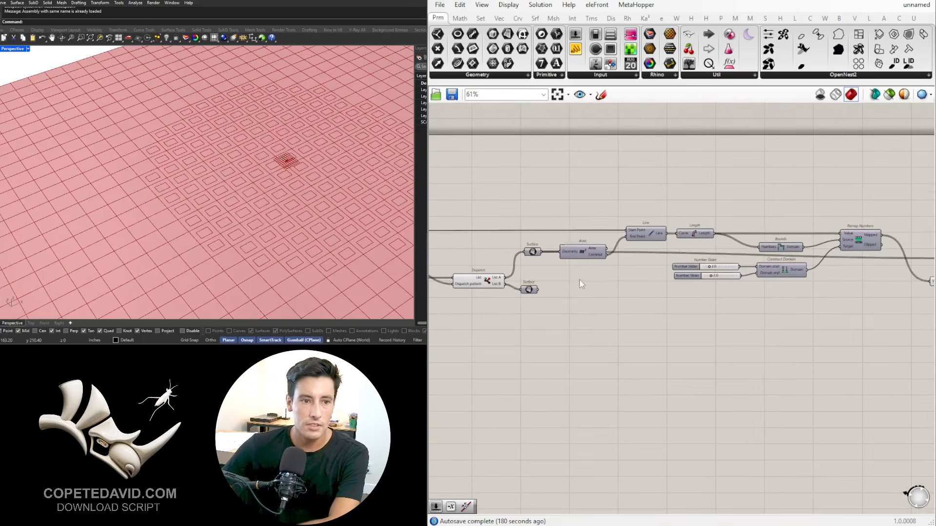
right_drag(510, 284, 627, 284)
click(601, 282)
middle_click(599, 285)
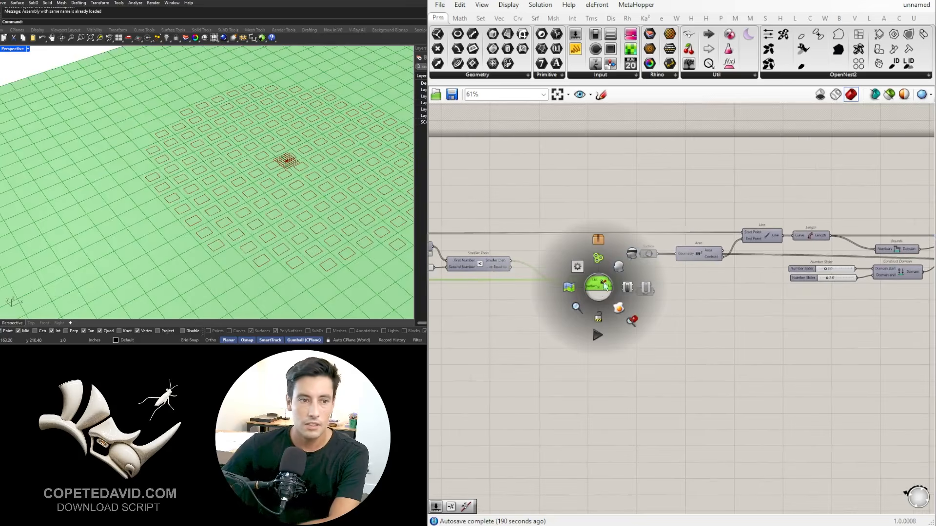
click(634, 253)
click(649, 209)
Step: Add a Boundary Surfaces component after Offset Curve and feed the offset curves into its Edges input
scroll(780, 287, down, 3)
right_drag(872, 312, 651, 309)
scroll(730, 280, up, 6)
click(821, 257)
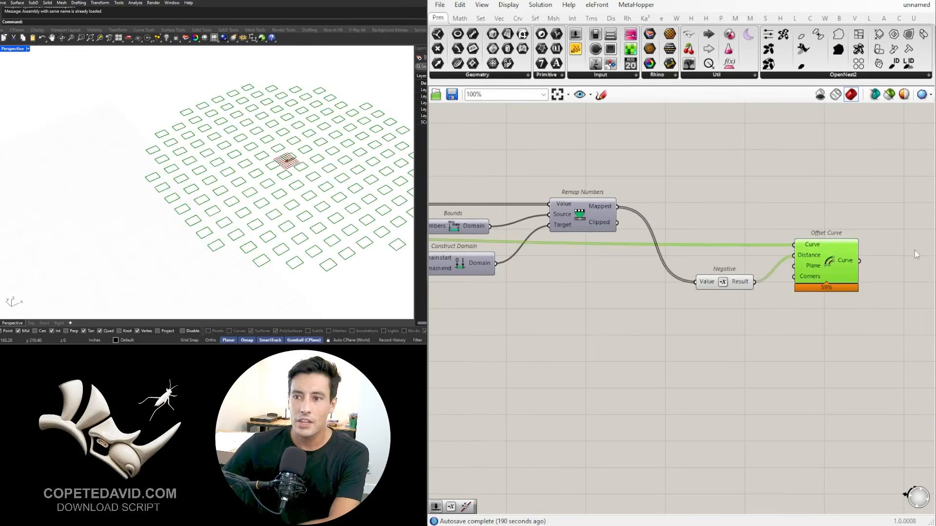
right_drag(916, 254, 677, 256)
scroll(682, 256, up, 2)
double_click(686, 256)
text(B)
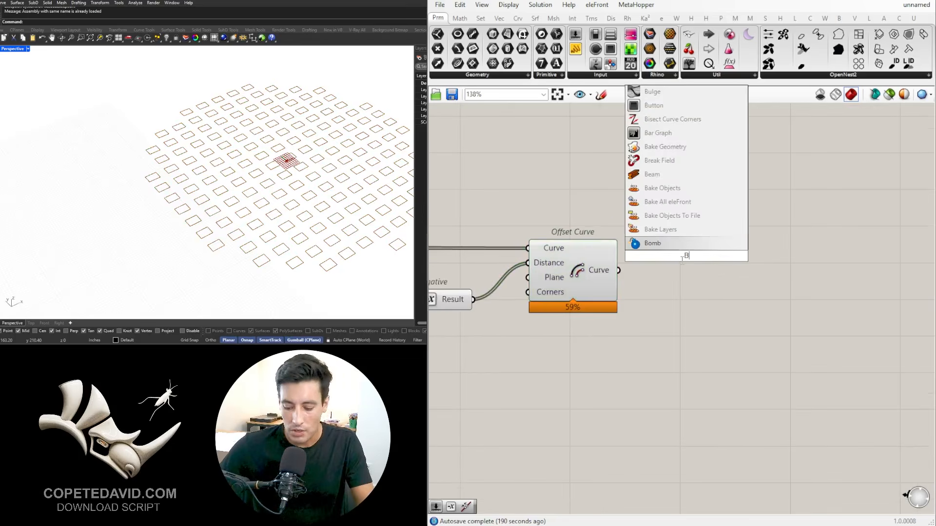
text(oun)
key(Return)
drag(642, 260, 643, 259)
drag(665, 257, 675, 272)
click(661, 227)
Step: Turn on the preview of the Surface container that holds the Dispatch component's List B panels
scroll(660, 227, down, 5)
right_drag(612, 277, 832, 277)
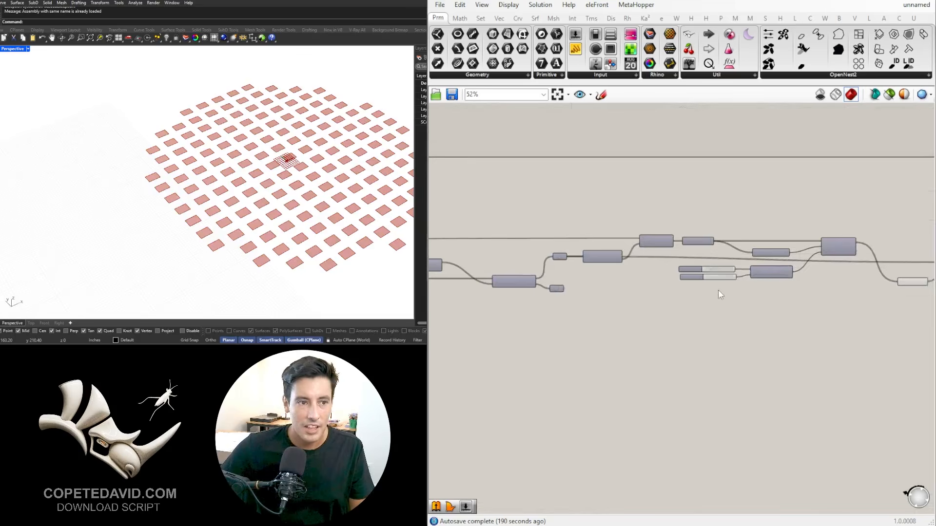
scroll(605, 302, up, 4)
middle_click(575, 288)
click(595, 267)
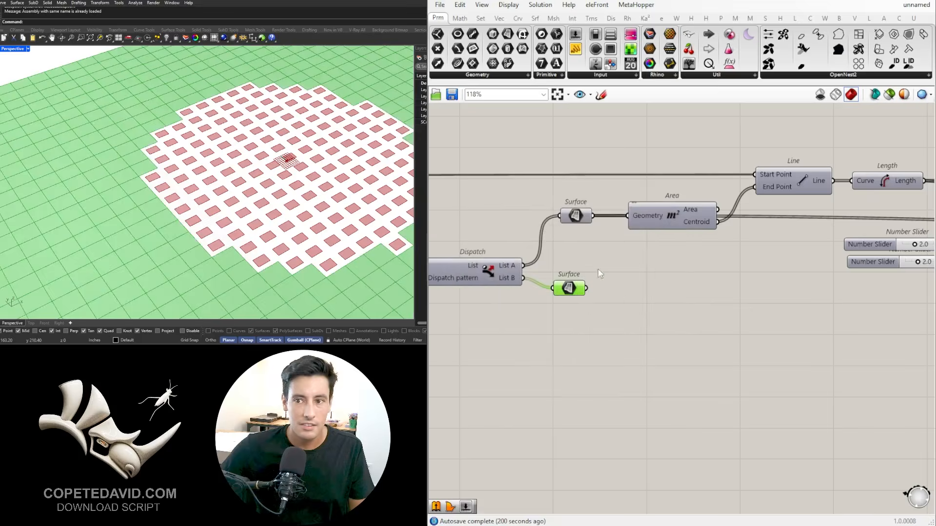
click(661, 323)
Step: Set the Construct Domain sliders to 1.5 for the domain start and 0.0 for the domain end
scroll(132, 176, down, 8)
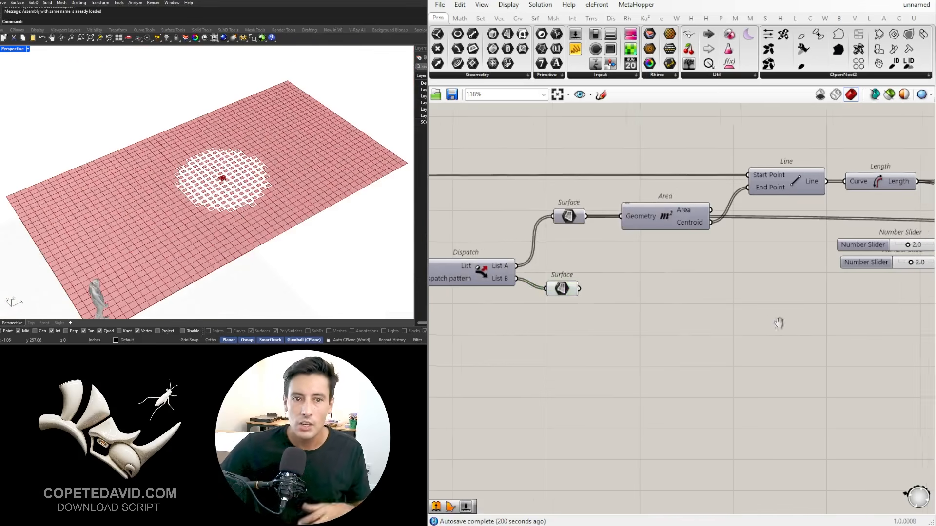
scroll(906, 246, up, 6)
drag(663, 242, 645, 247)
drag(680, 311, 605, 323)
scroll(607, 320, up, 3)
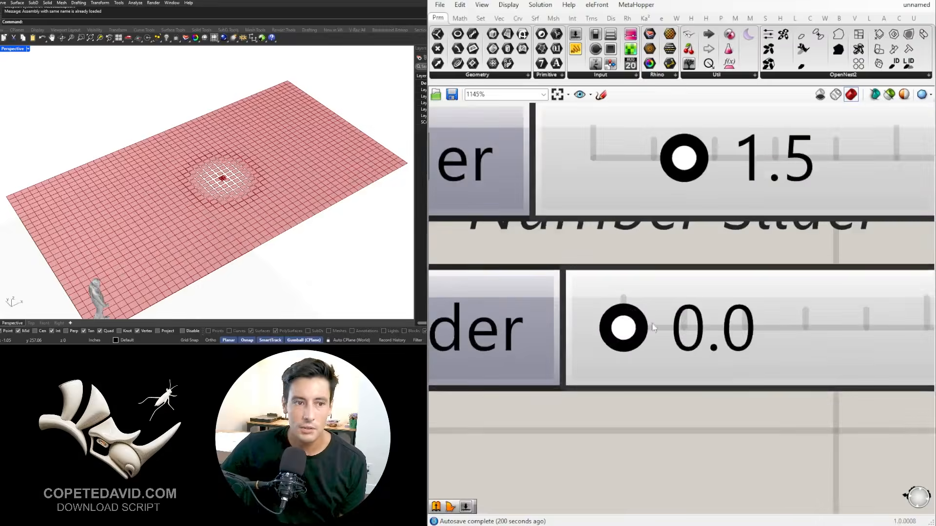
Step: Raise the Domain start slider to 6.4 to enlarge the gaps around the attractor
scroll(258, 204, up, 6)
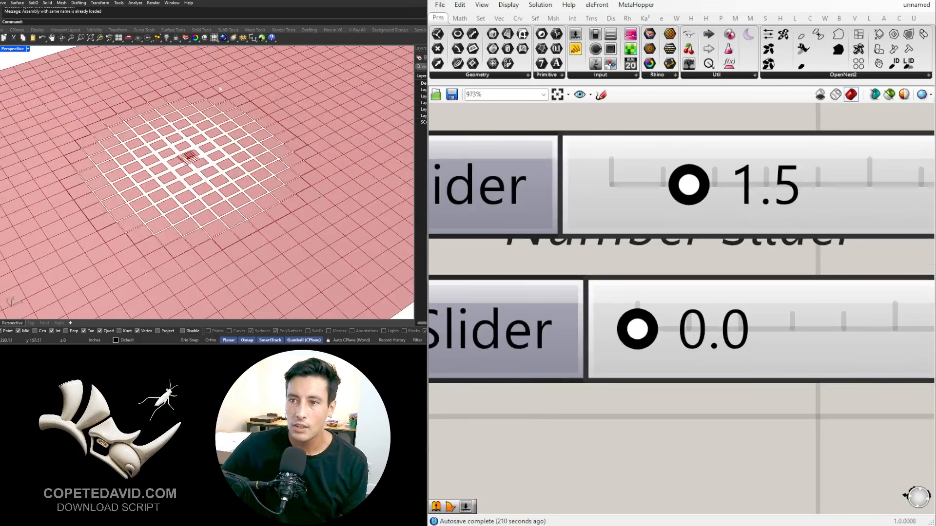
scroll(808, 255, down, 3)
drag(449, 232, 616, 250)
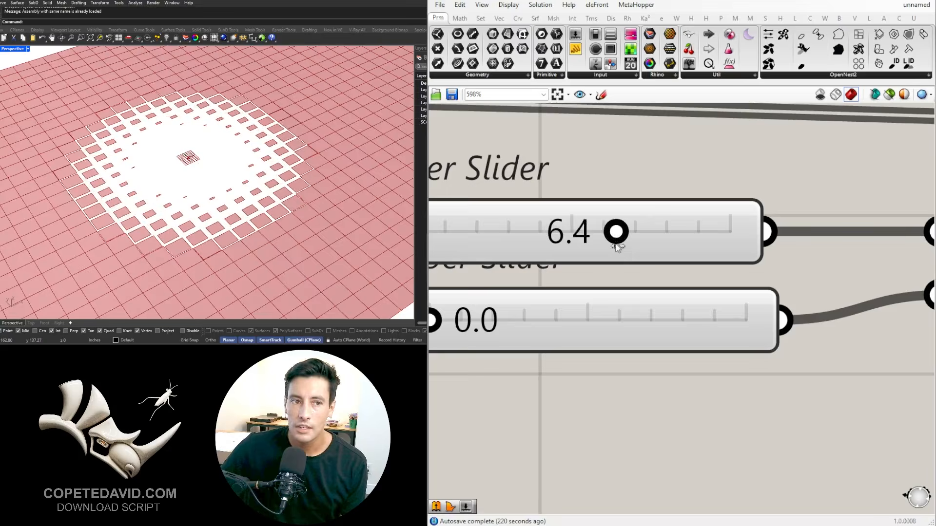
Step: Inspect the error on the Offset Curve component and the warning on Boundary Surfaces
scroll(617, 180, down, 9)
right_drag(789, 326, 546, 332)
right_drag(812, 279, 642, 279)
scroll(643, 279, up, 3)
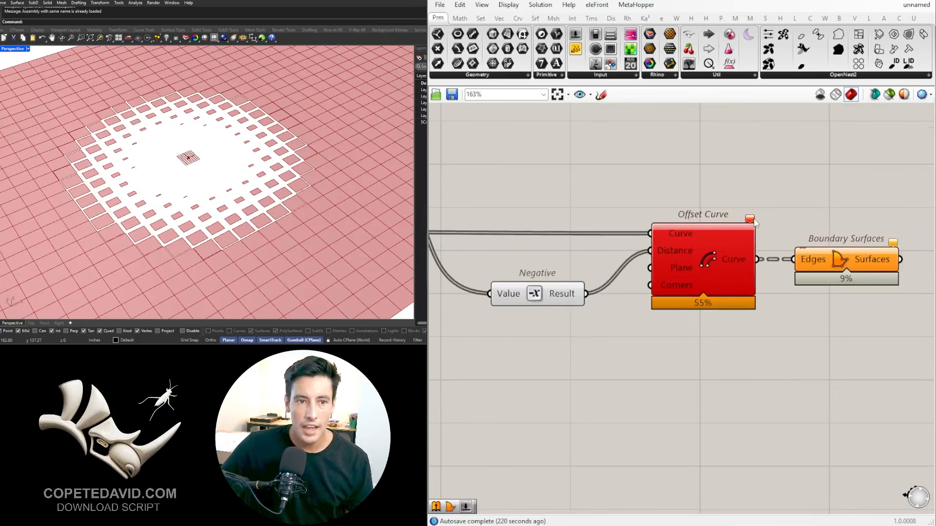
mouse_move(754, 222)
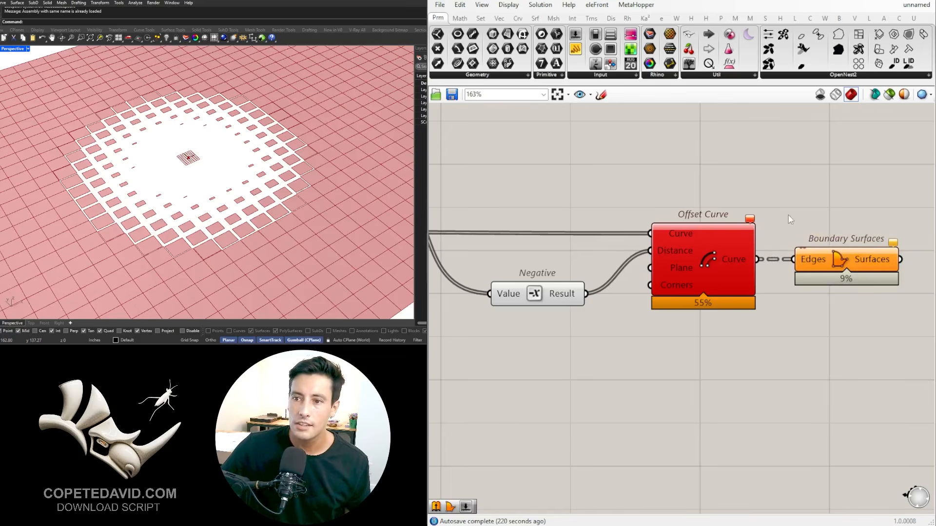
scroll(790, 217, down, 4)
right_drag(791, 218, 749, 221)
scroll(770, 242, up, 3)
click(772, 244)
click(760, 197)
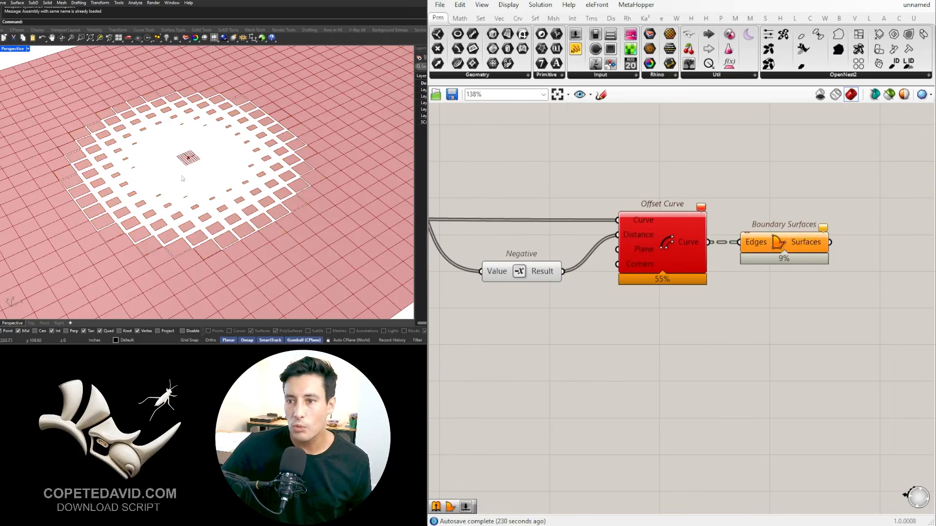
Step: Raise the Domain start slider to 8.1 to test a larger offset near the attractor
right_drag(591, 288, 867, 314)
scroll(630, 259, down, 3)
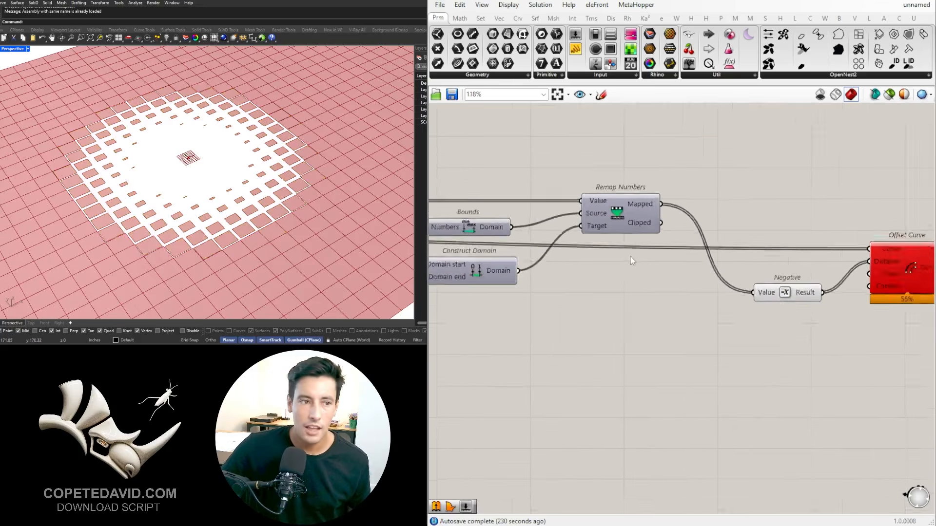
right_drag(497, 257, 868, 263)
scroll(802, 273, up, 5)
scroll(811, 274, up, 3)
drag(853, 246, 893, 249)
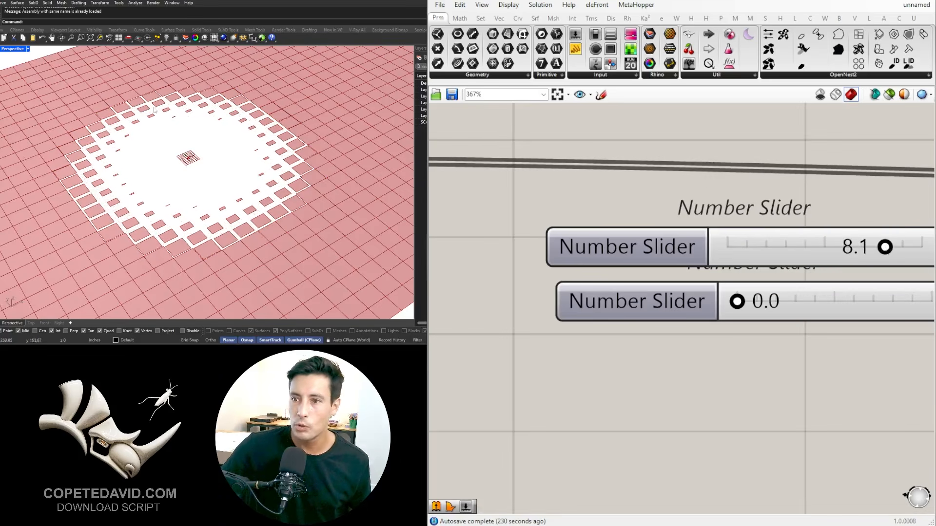
Step: Set the Domain start slider to 5.1 and examine the panel pattern from another angle
scroll(591, 259, up, 4)
drag(628, 246, 519, 244)
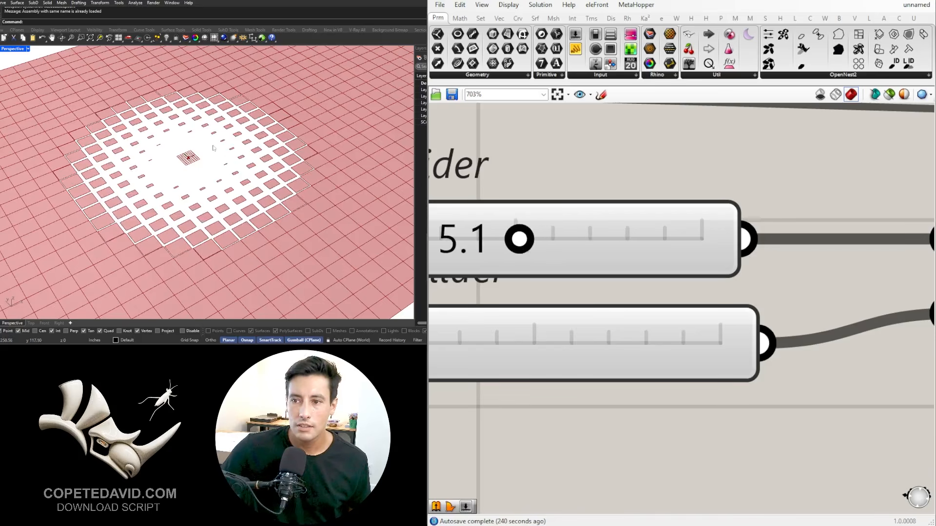
scroll(311, 108, down, 5)
scroll(311, 109, up, 6)
right_drag(181, 141, 226, 156)
scroll(219, 163, down, 7)
scroll(139, 213, up, 6)
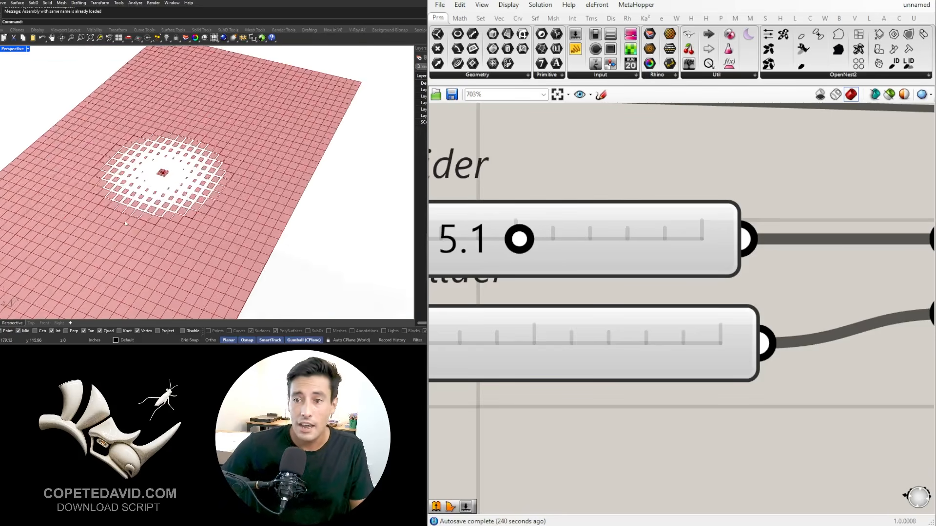
right_drag(141, 207, 200, 210)
Step: Relocate the attractor point by lowering the MD Slider's first coordinate and raising its second
scroll(705, 302, down, 10)
right_drag(475, 297, 675, 282)
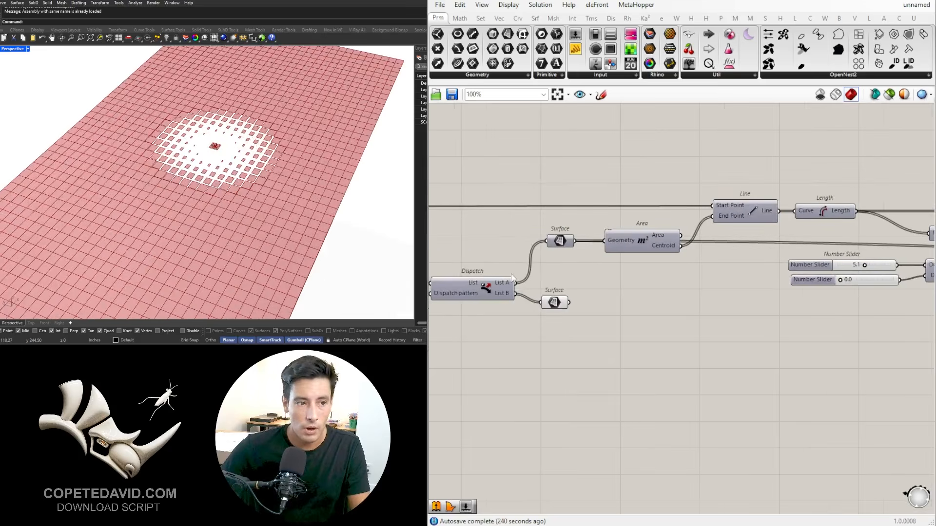
scroll(490, 371, down, 4)
right_drag(490, 370, 880, 318)
right_drag(441, 200, 595, 254)
scroll(595, 251, up, 7)
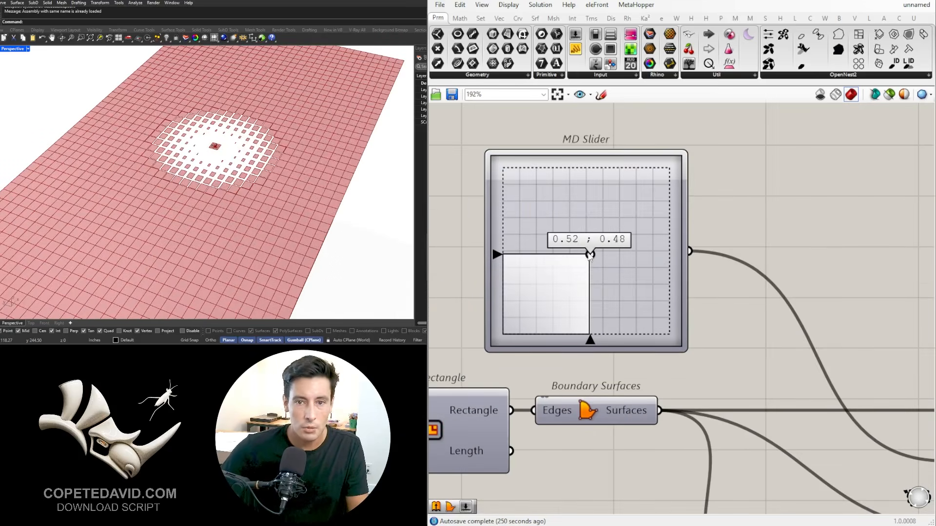
drag(589, 254, 568, 233)
Step: Set the distance threshold slider feeding the Smaller Than component to 169
scroll(584, 235, down, 3)
scroll(586, 236, down, 6)
right_drag(657, 233, 526, 249)
scroll(521, 258, up, 12)
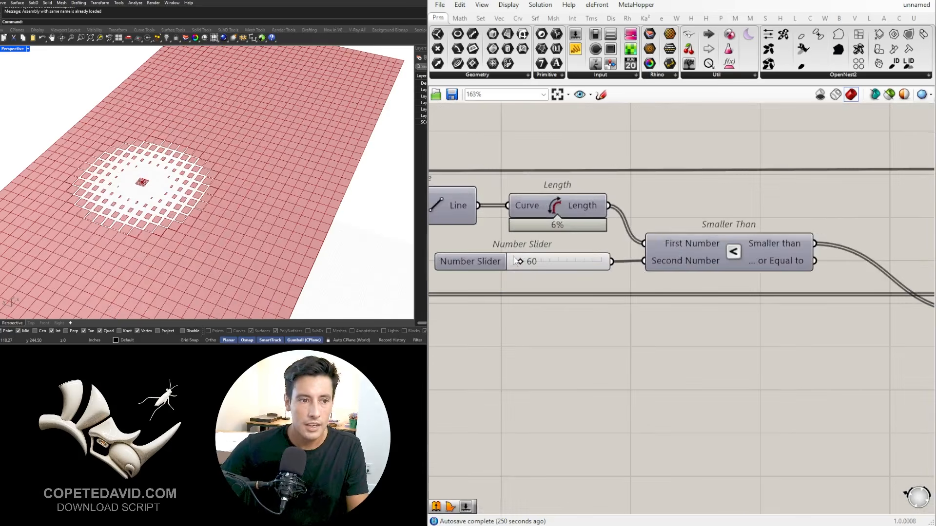
drag(523, 270, 531, 271)
drag(534, 269, 542, 267)
scroll(221, 108, down, 3)
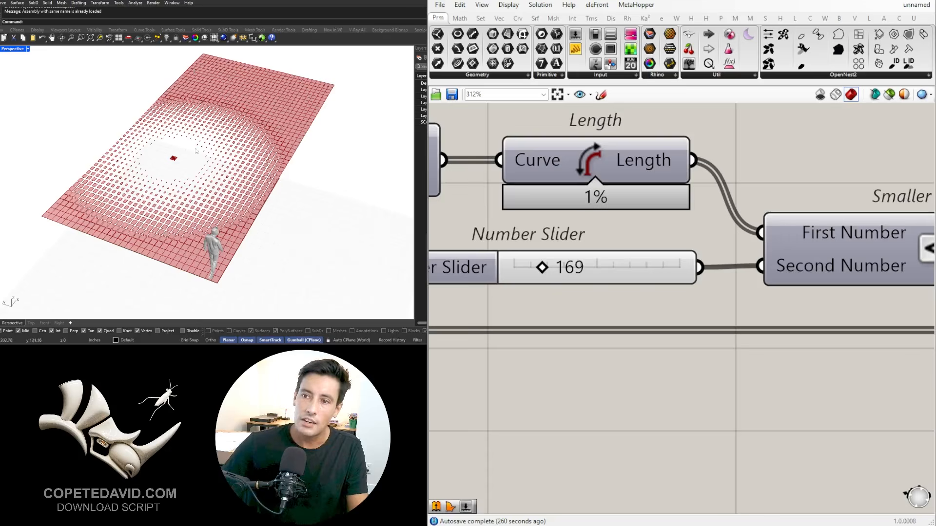
Step: Set the Domain start slider of the Construct Domain component to 8.5
scroll(633, 318, down, 6)
right_drag(906, 358, 637, 317)
right_drag(805, 261, 596, 282)
scroll(611, 290, up, 6)
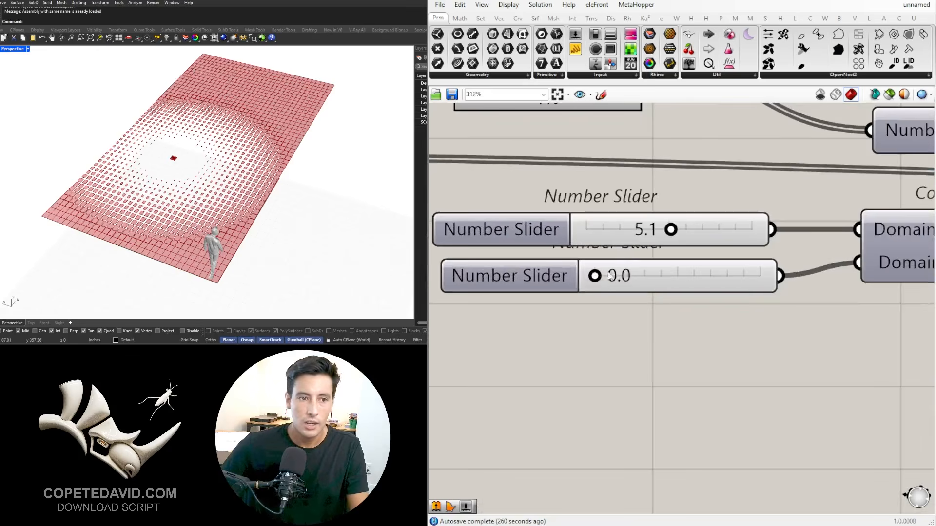
drag(696, 230, 727, 230)
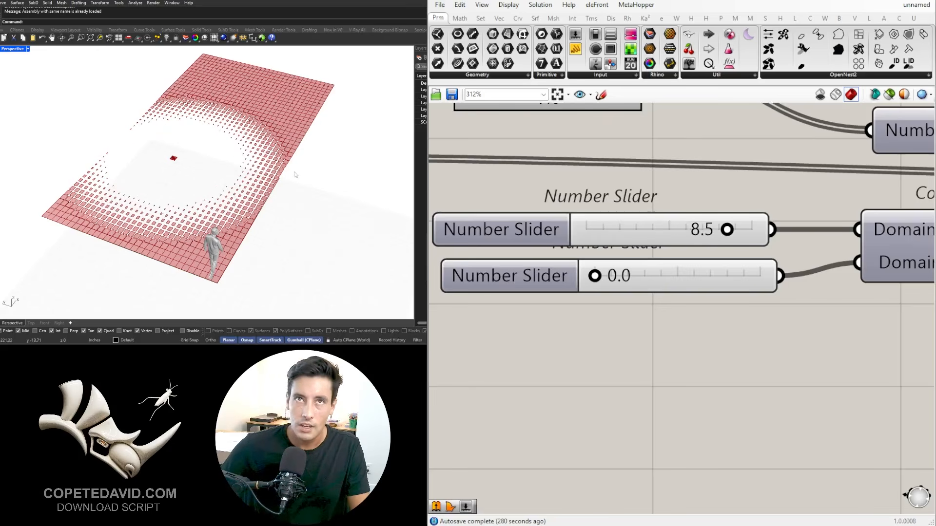
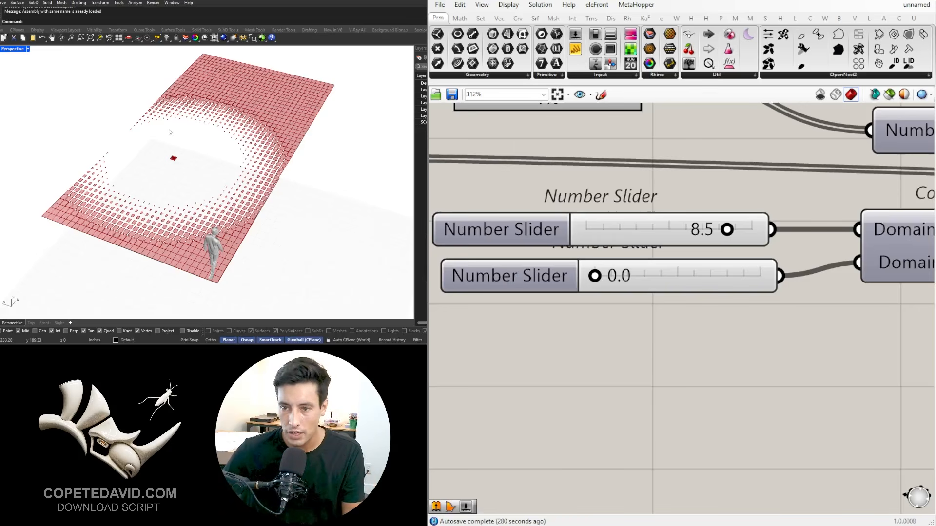
Step: Examine which panels in the viewport come from the Boundary Surfaces component after Offset Curve
scroll(170, 132, down, 1)
scroll(626, 355, down, 7)
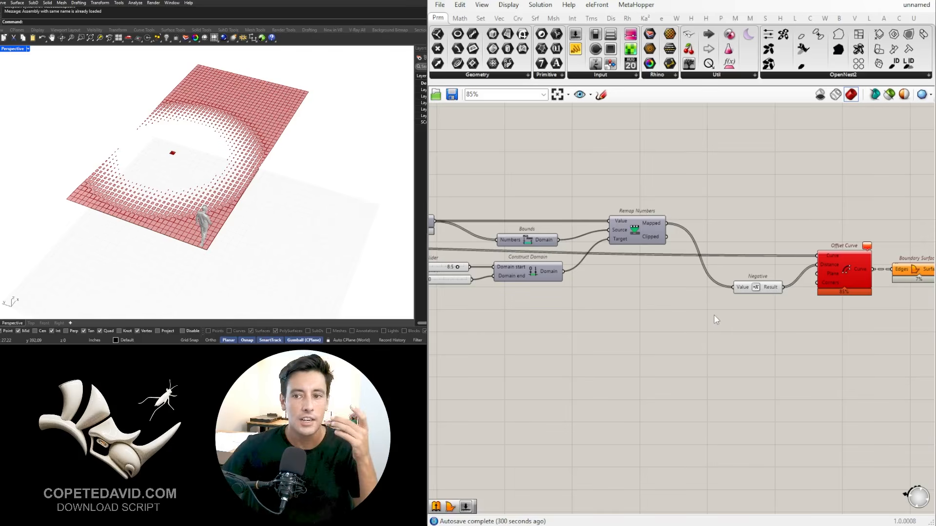
scroll(711, 322, down, 2)
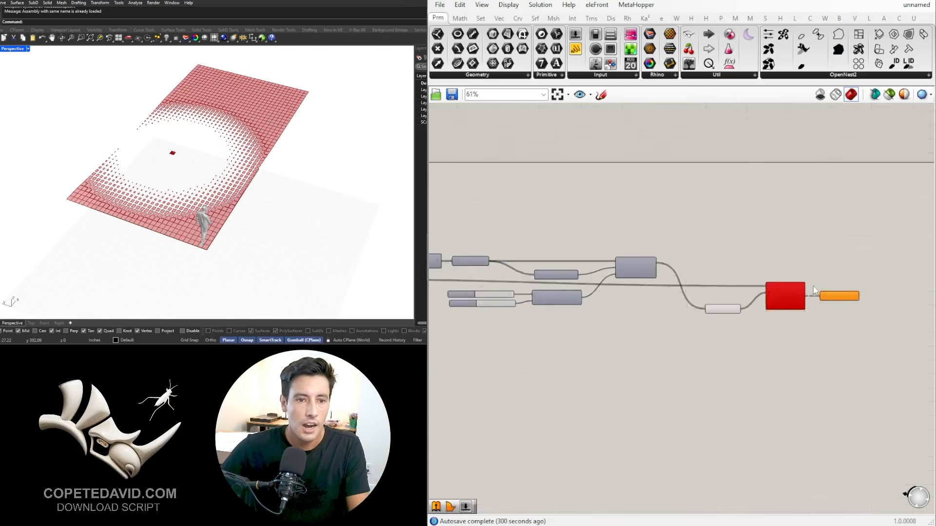
scroll(813, 290, up, 3)
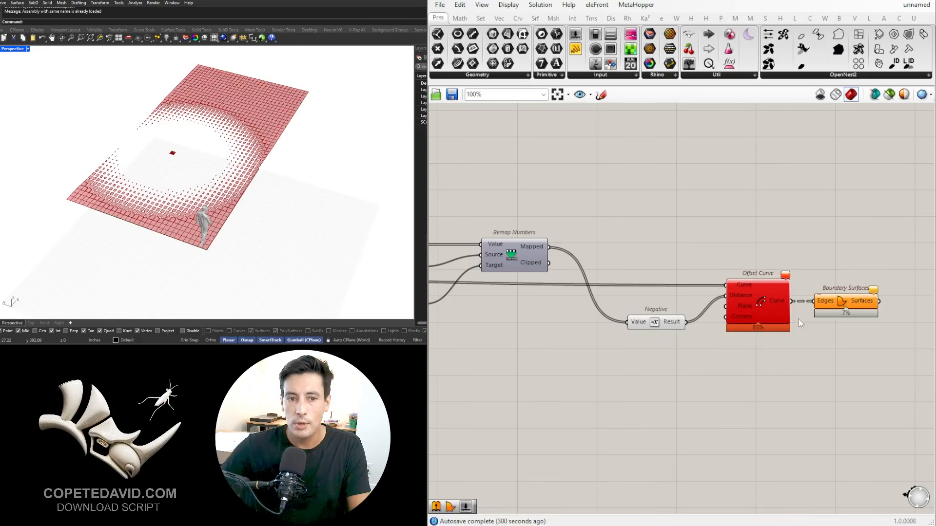
click(849, 304)
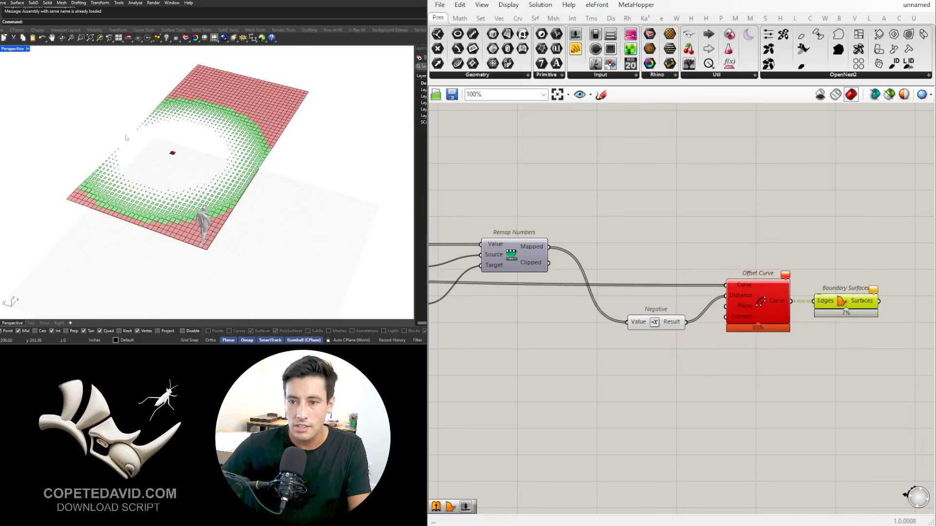
click(659, 398)
Step: Group the MD Slider and label the group POINT LOCATION
scroll(570, 379, down, 5)
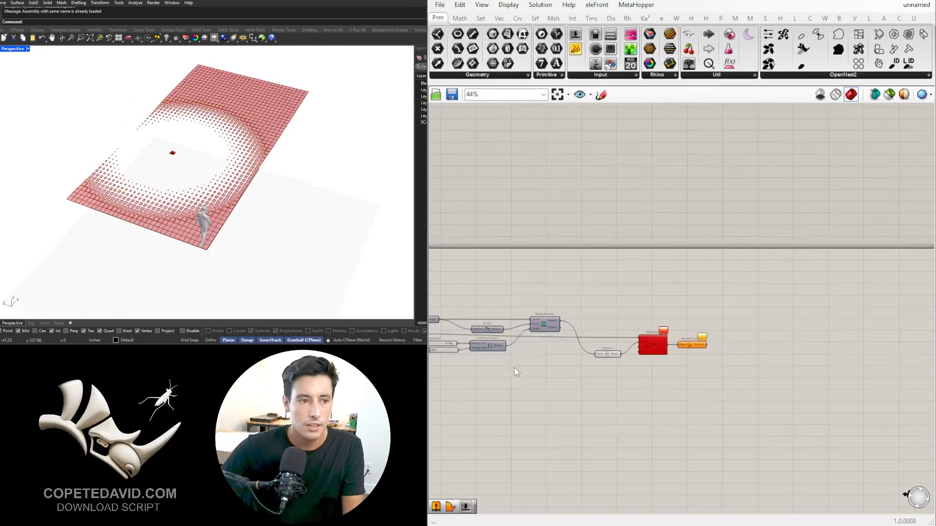
right_drag(438, 388, 921, 342)
right_drag(506, 332, 724, 343)
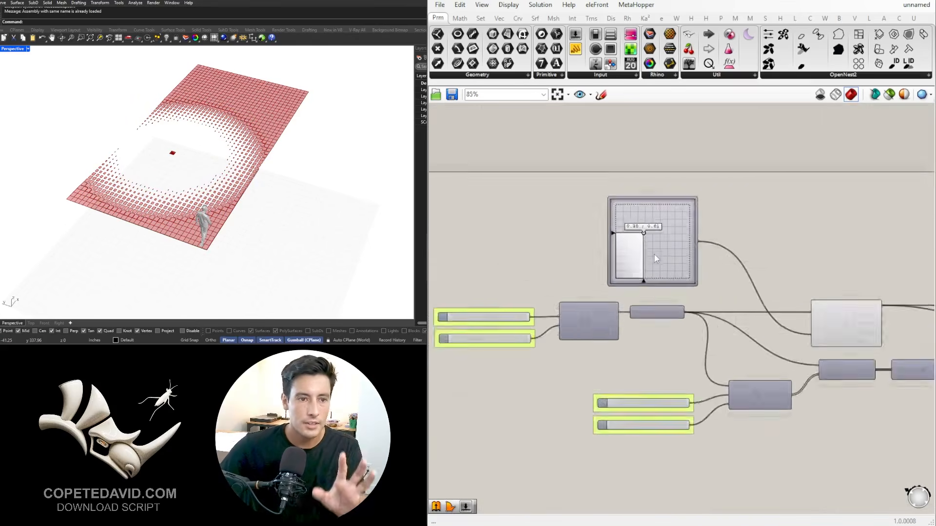
scroll(654, 254, up, 4)
drag(628, 242, 601, 231)
key(ctrl+g)
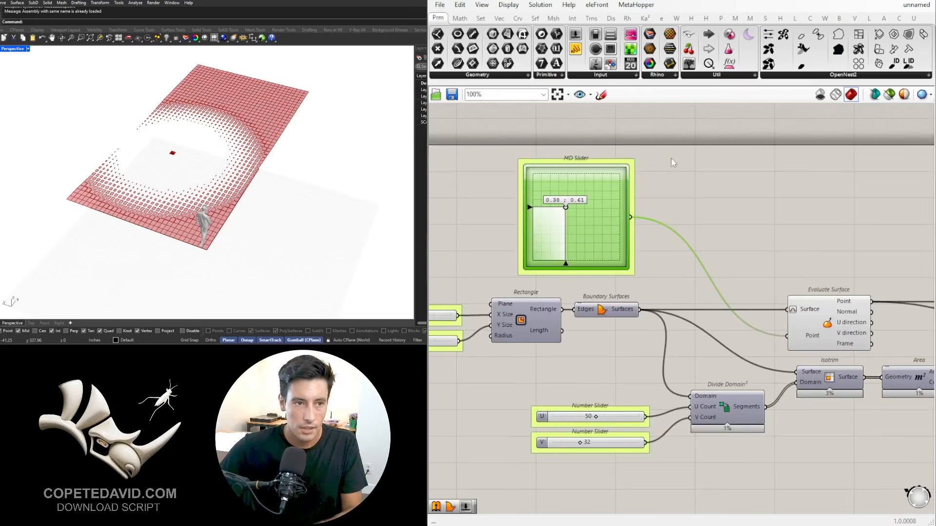
right_drag(670, 157, 666, 189)
right_click(608, 190)
right_click(598, 193)
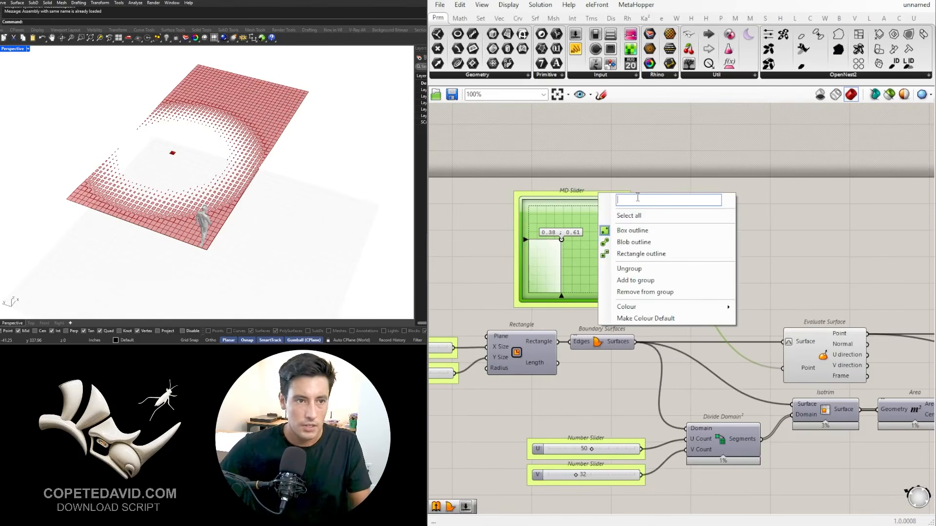
text(POINT LOCATION)
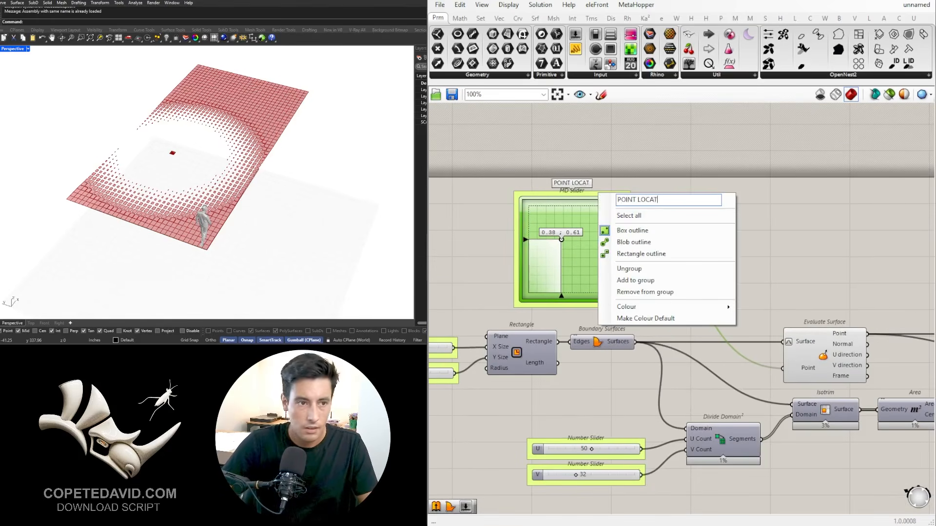
key(Return)
Step: Turn off the viewport preview of the Evaluate Surface component
scroll(636, 197, down, 3)
right_drag(647, 229, 580, 231)
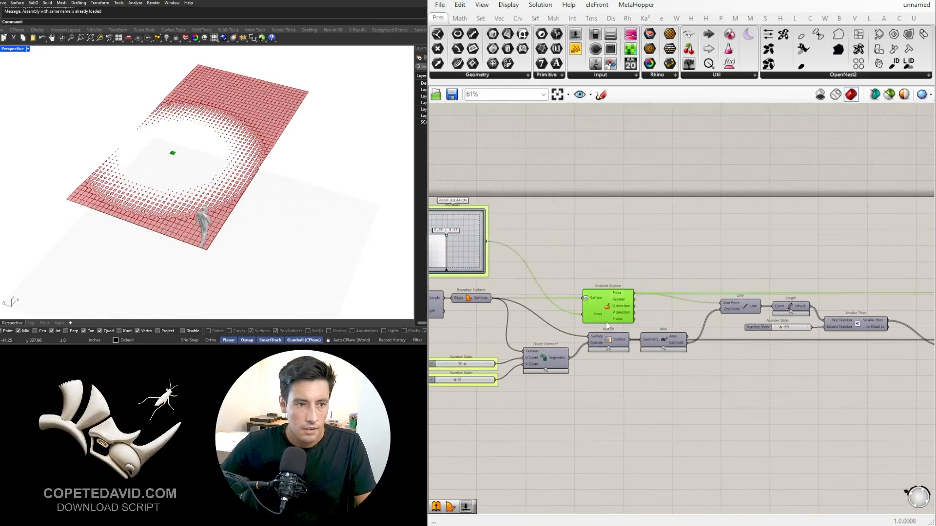
middle_click(651, 245)
click(684, 213)
click(837, 341)
Step: Rename the distance threshold slider feeding the Smaller Than component as AREA
scroll(848, 340, up, 4)
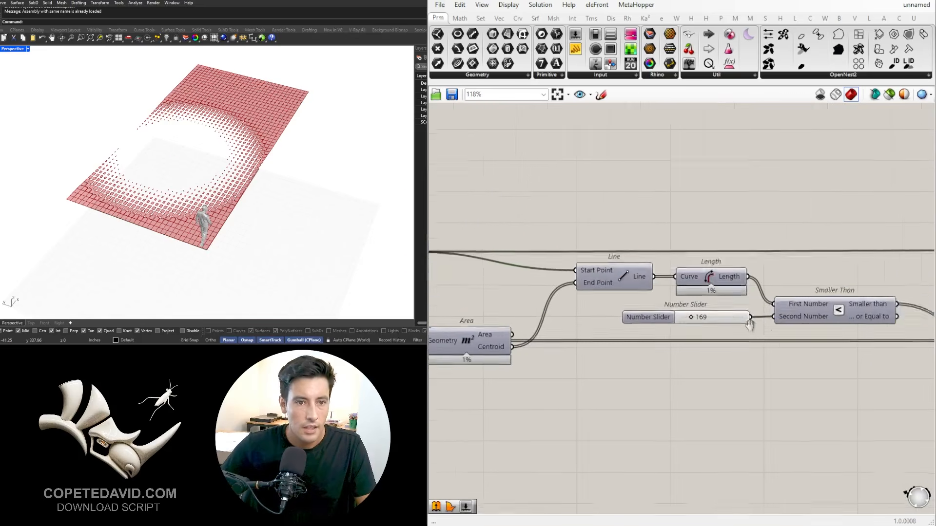
scroll(753, 319, down, 5)
right_drag(906, 318, 815, 296)
scroll(648, 284, up, 4)
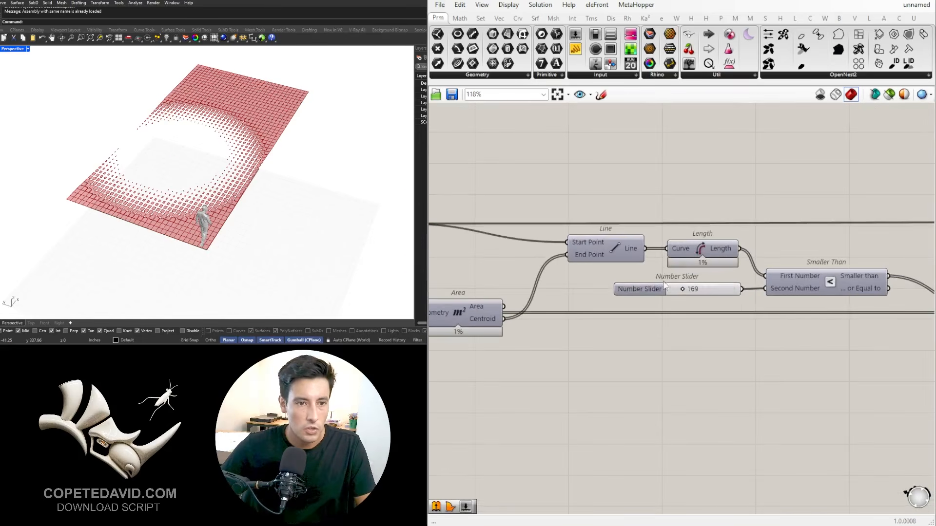
scroll(561, 241, down, 3)
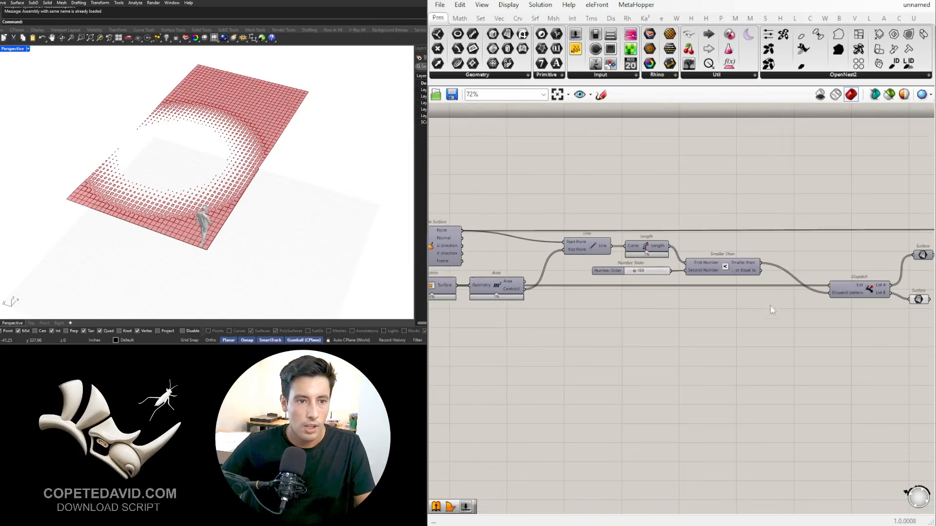
scroll(602, 245, up, 1)
right_click(616, 281)
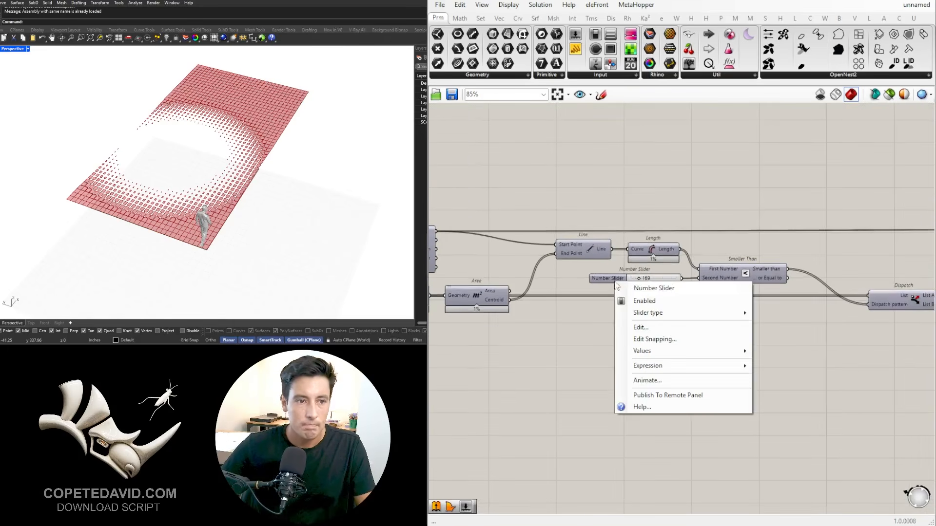
click(672, 288)
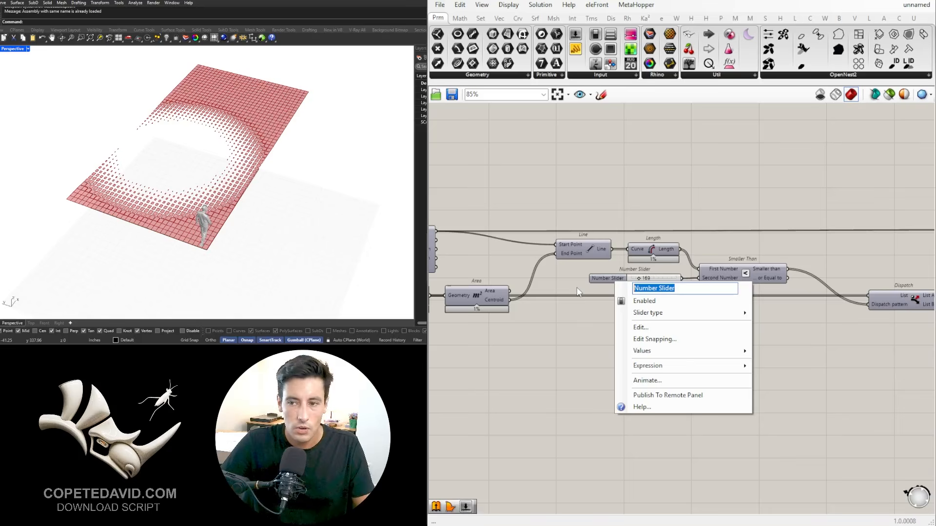
text(AREA)
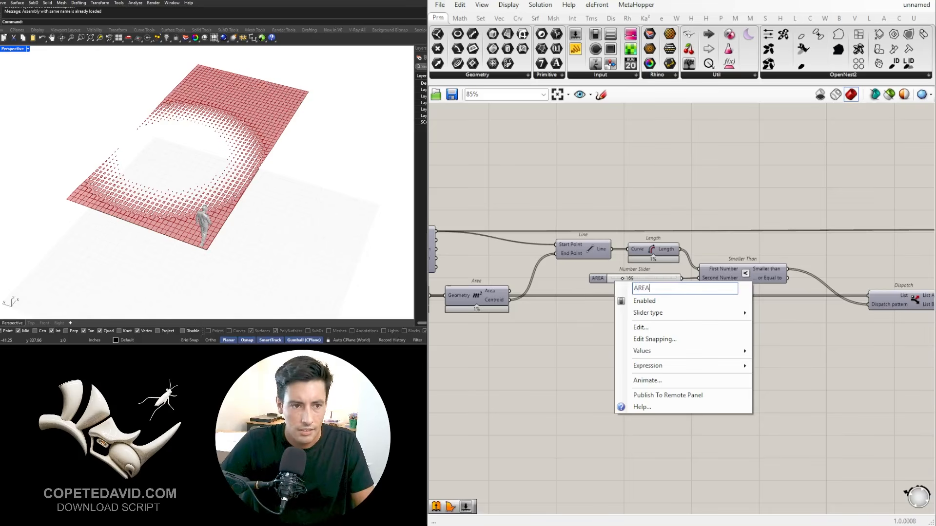
key(Return)
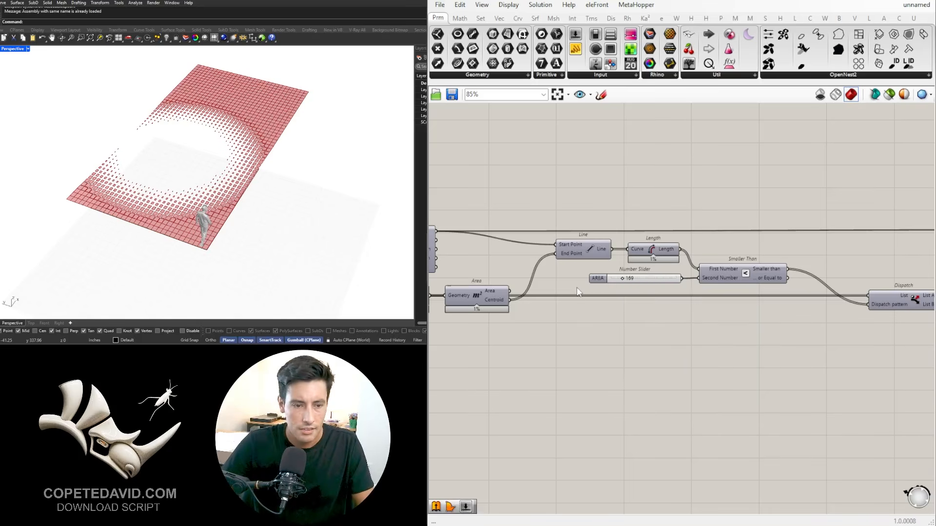
Step: Place the AREA slider in its own group and lower its value to shrink the region of openings
click(602, 280)
scroll(602, 280, up, 8)
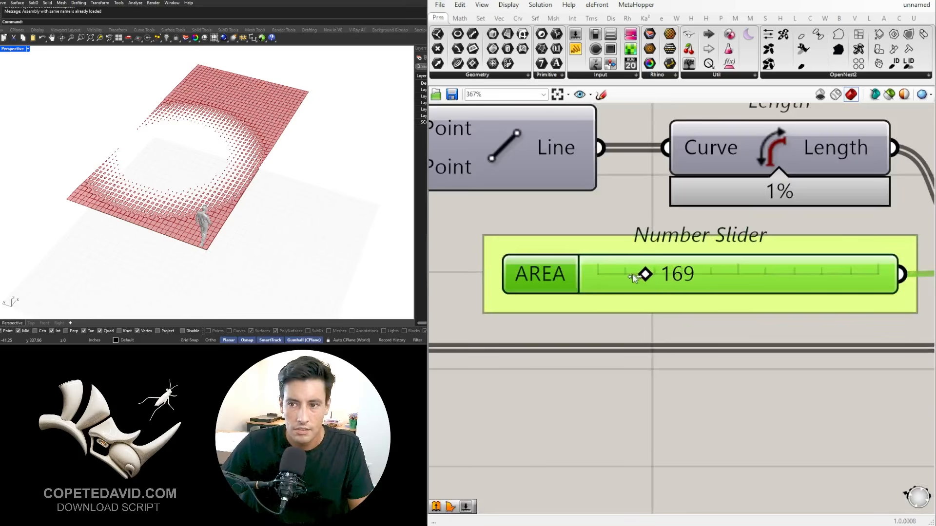
drag(627, 276, 629, 277)
scroll(629, 278, down, 7)
scroll(699, 358, down, 3)
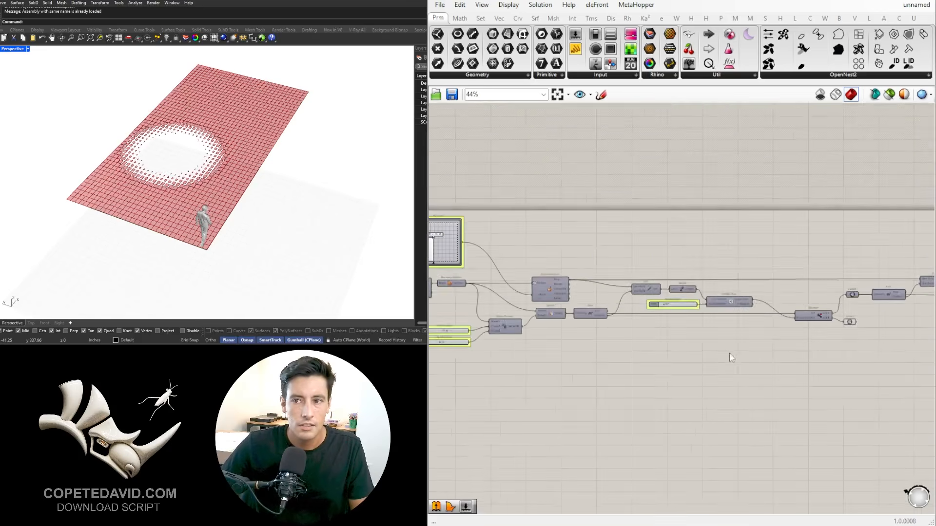
Step: Relocate the attractor point on the surface with the POINT LOCATION MD Slider
scroll(506, 277, up, 8)
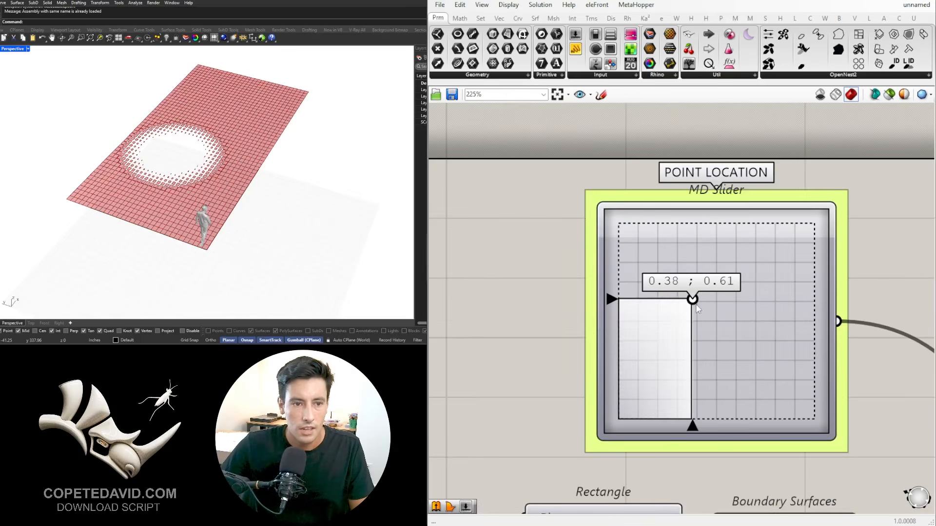
mouse_move(716, 317)
mouse_down()
mouse_move(685, 319)
mouse_move(699, 315)
mouse_up()
scroll(855, 303, down, 6)
Step: Group the Surface parameter fed by the Dispatch component's List B and label the group FIELD
scroll(677, 345, up, 5)
right_drag(738, 336, 626, 344)
key(ctrl+g)
scroll(612, 311, up, 3)
right_click(597, 301)
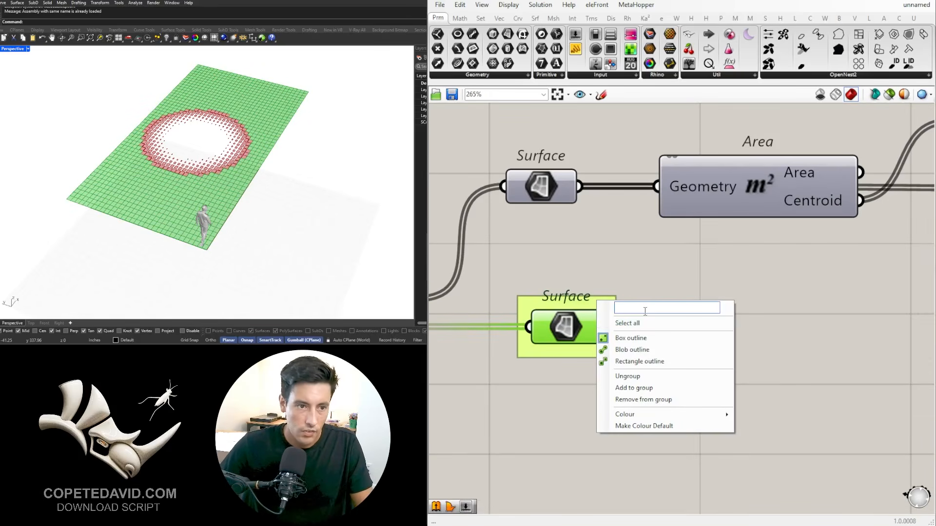
text(D)
key(BackSpace)
text(FIELD)
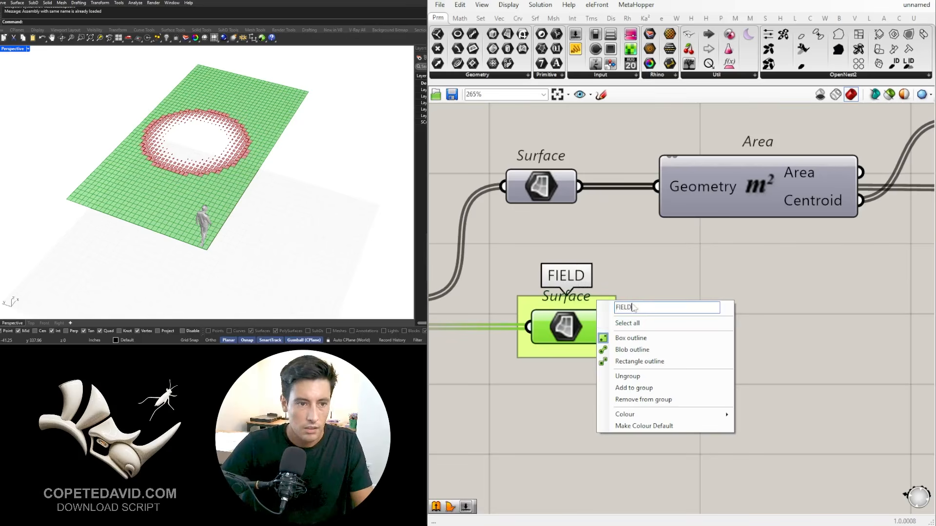
key(Return)
Step: Rename the Construct Domain component's Domain start slider as MAX and its Domain end slider as MIN
scroll(653, 300, down, 5)
right_drag(877, 292, 741, 299)
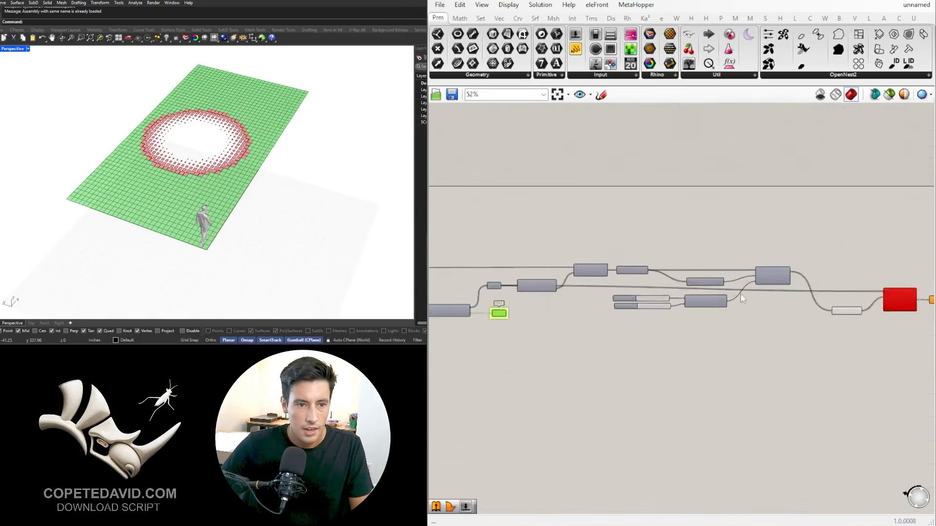
scroll(697, 294, up, 4)
right_drag(584, 340, 764, 318)
right_click(596, 288)
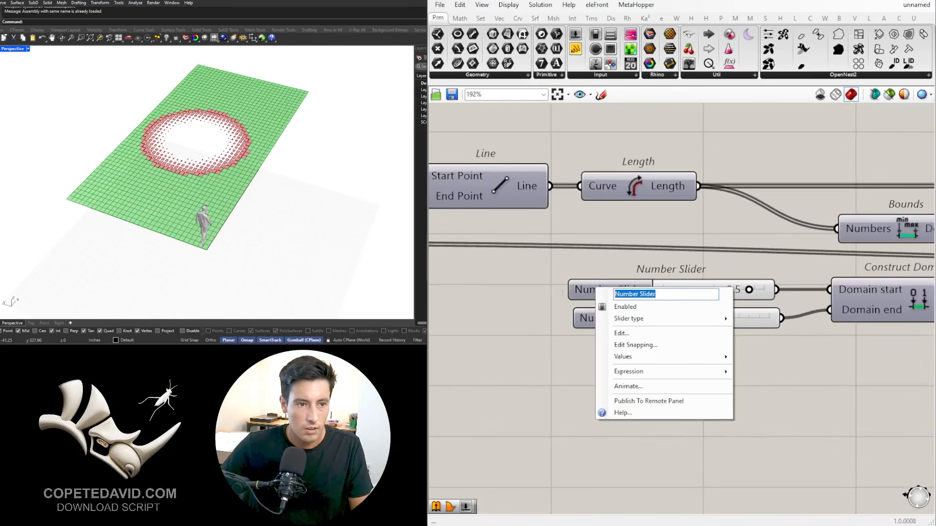
text(MAX)
key(Return)
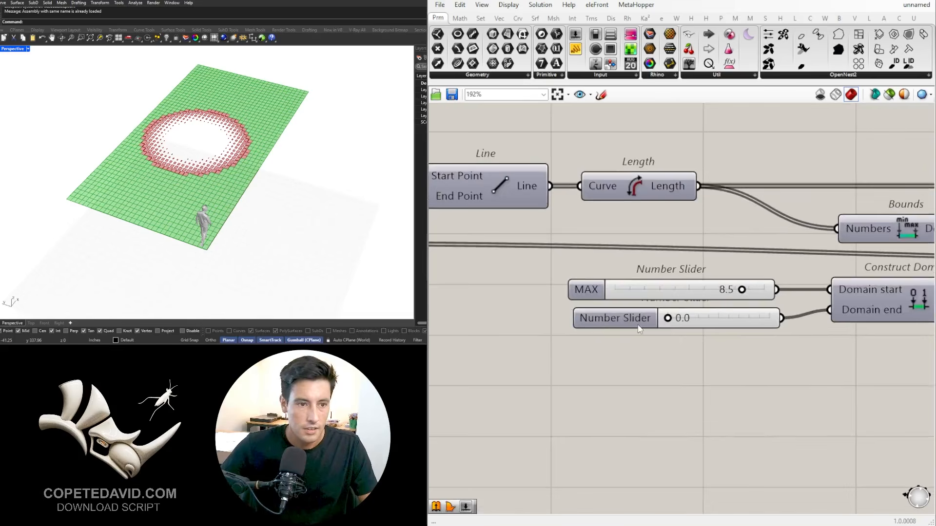
right_click(615, 317)
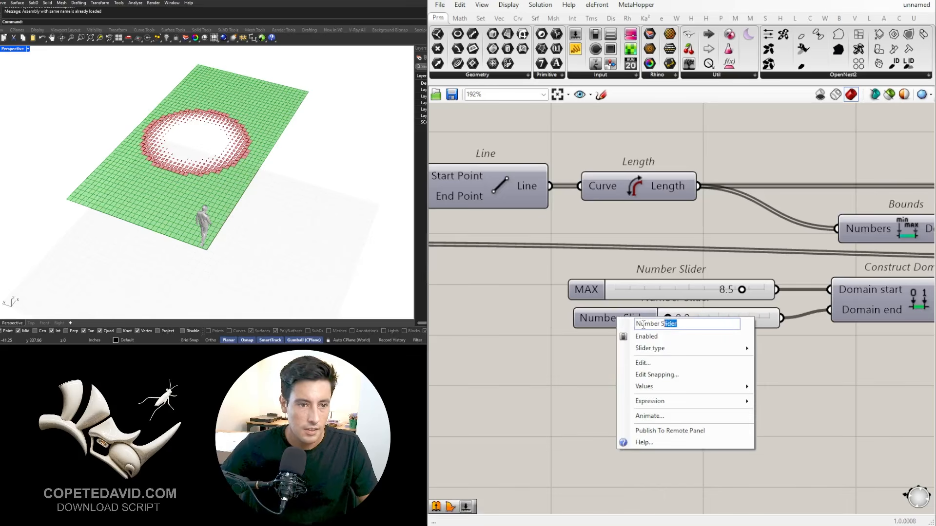
drag(643, 325, 583, 323)
text(MIN)
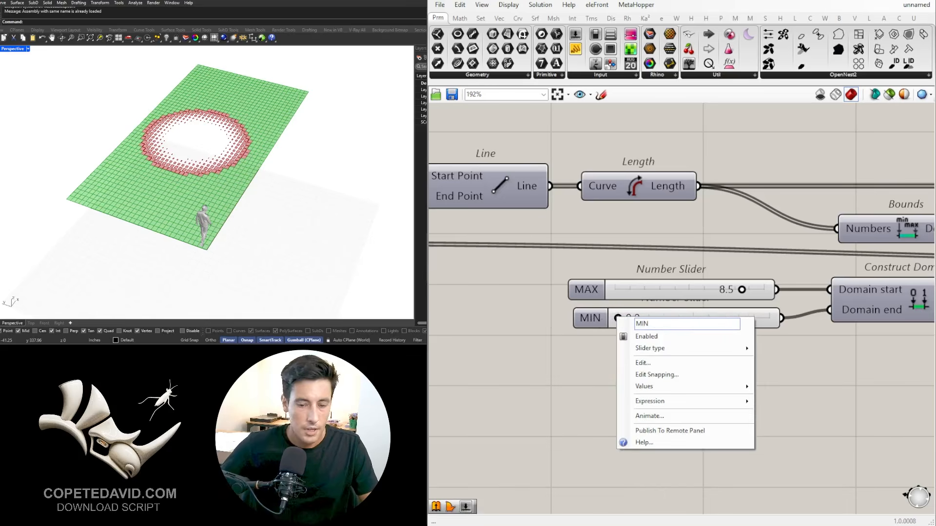
key(Return)
Step: Put the MAX and MIN sliders into separate groups, spacing MIN lower so the two do not overlap
click(590, 293)
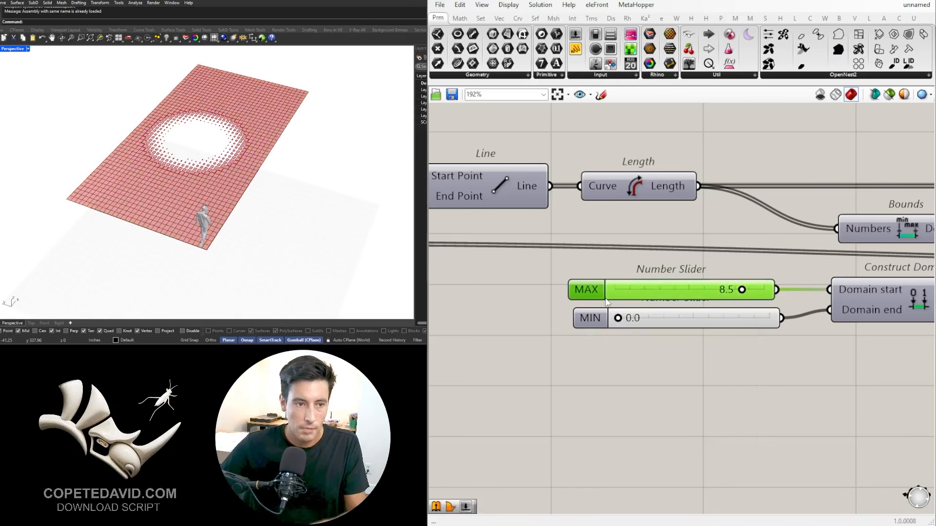
click(599, 319)
drag(599, 319, 587, 356)
drag(672, 455, 680, 414)
Step: Set the MAX slider to 0.0 and the MIN slider to 2.9, and inspect the panel pattern up close
drag(743, 291, 584, 306)
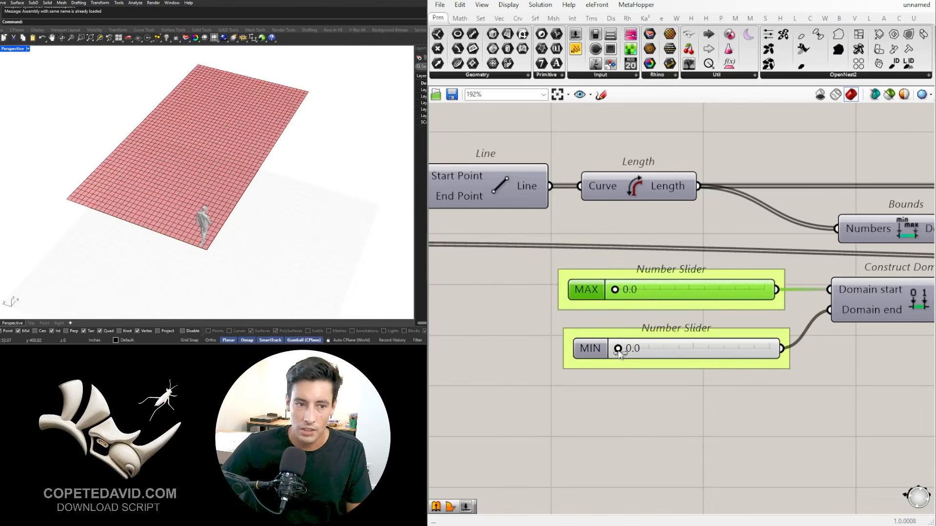
drag(619, 350, 666, 350)
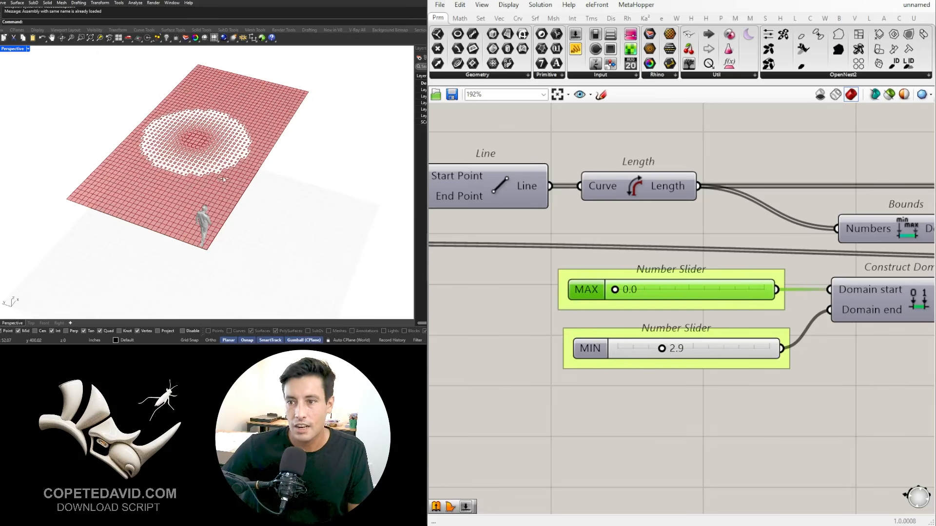
scroll(222, 163, up, 5)
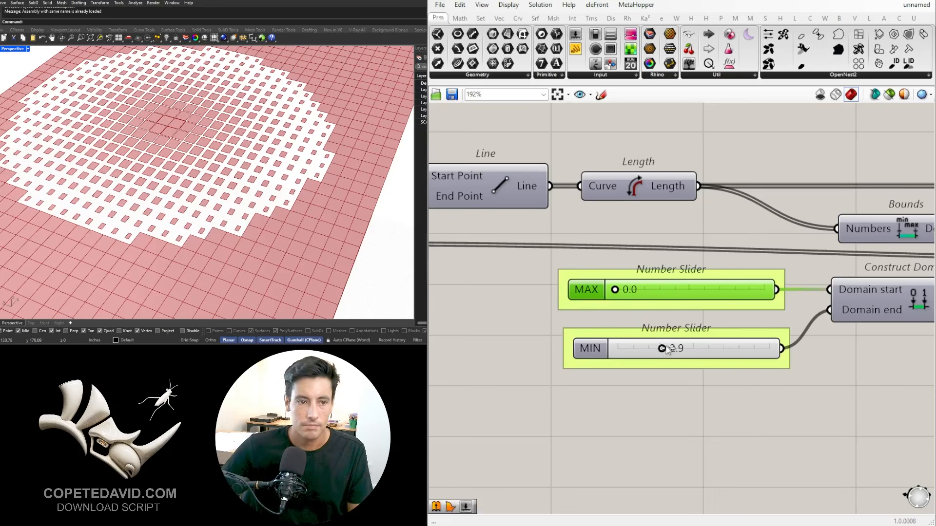
Step: Set the MIN slider to 0.0 and the MAX slider to 2.0
drag(661, 348, 589, 346)
drag(625, 292, 644, 290)
scroll(771, 289, down, 5)
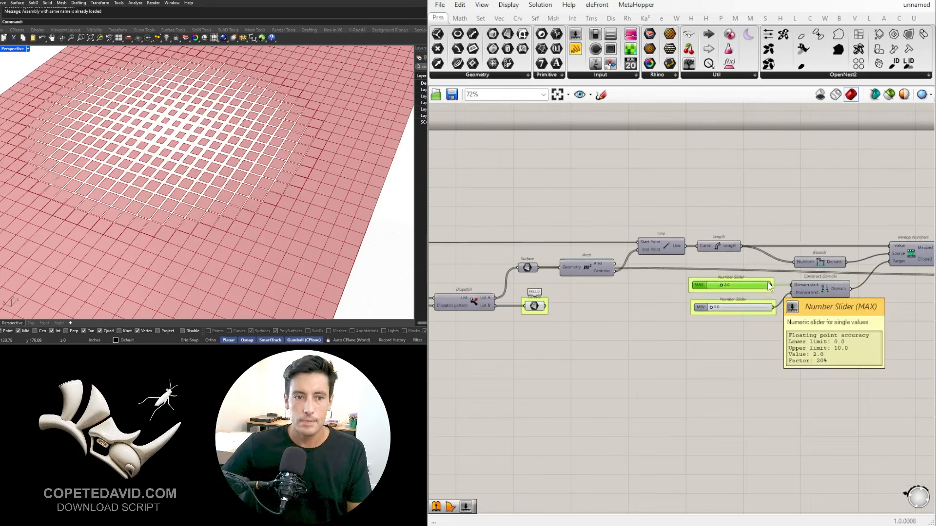
Step: Review the component chain from the Negative and Offset Curve components back to the Area component after Dispatch
scroll(774, 290, down, 3)
right_drag(787, 337, 643, 332)
scroll(779, 281, up, 4)
right_drag(737, 301, 638, 311)
click(632, 304)
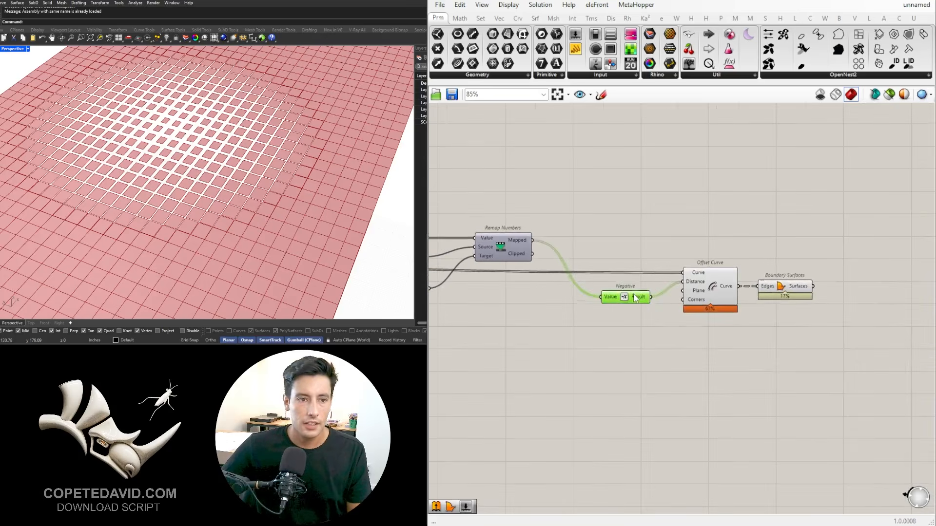
scroll(802, 284, down, 2)
right_drag(766, 262, 903, 217)
scroll(903, 217, down, 2)
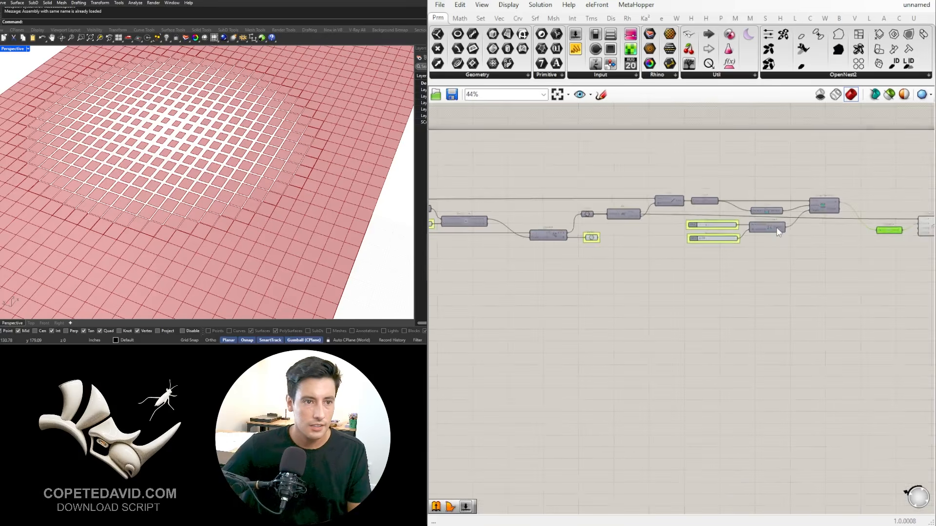
right_drag(779, 232, 708, 257)
scroll(561, 236, up, 3)
click(545, 235)
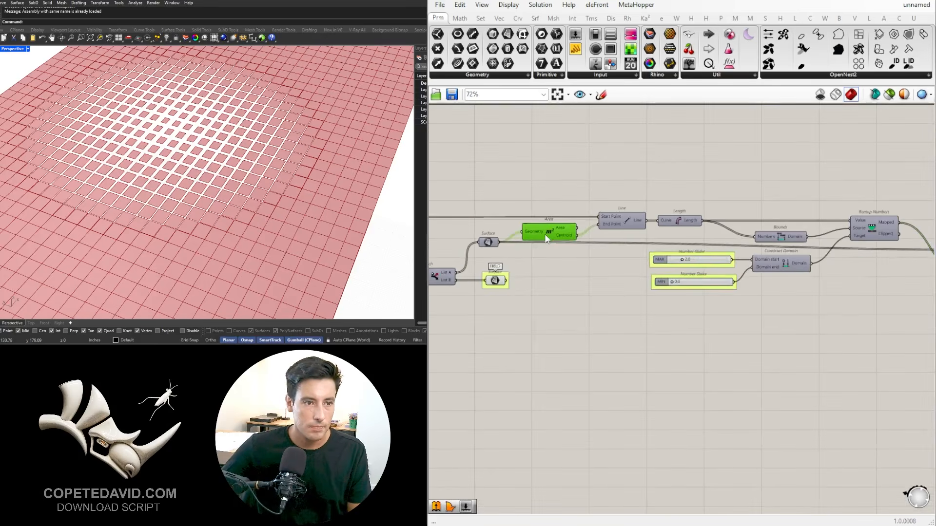
Step: Set the wire display of the Offset Curve component's Curve input to hidden
click(609, 268)
right_drag(795, 244, 617, 251)
drag(875, 272, 875, 264)
click(661, 258)
scroll(661, 261, down, 4)
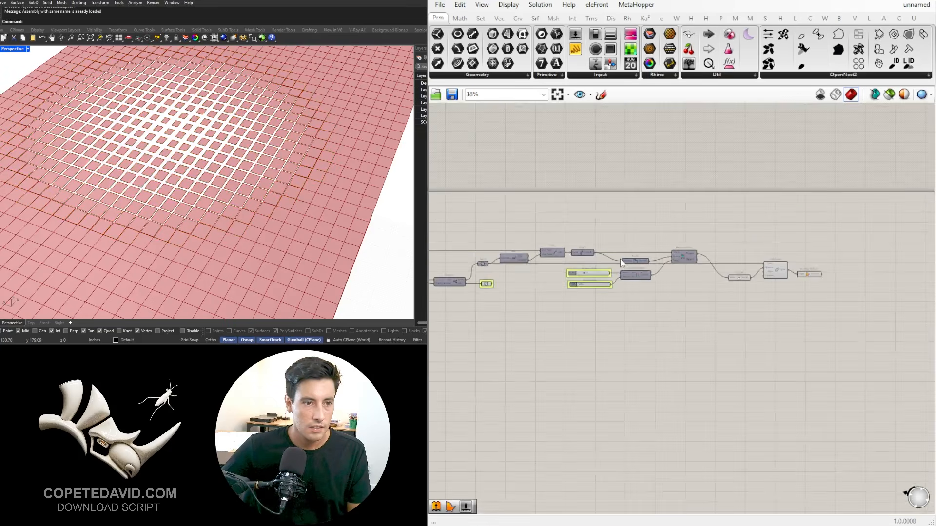
scroll(655, 241, up, 3)
right_drag(653, 225, 751, 178)
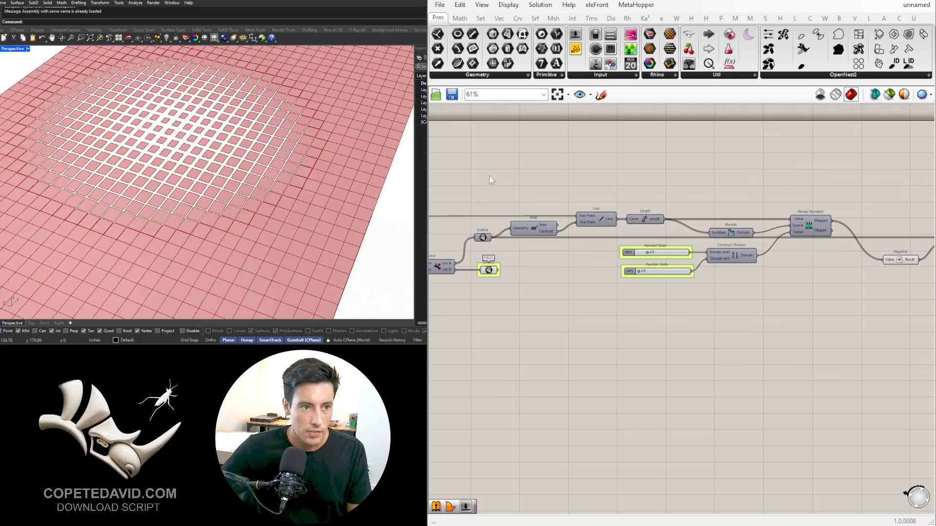
drag(516, 174, 767, 169)
right_drag(898, 246, 669, 250)
scroll(670, 253, up, 2)
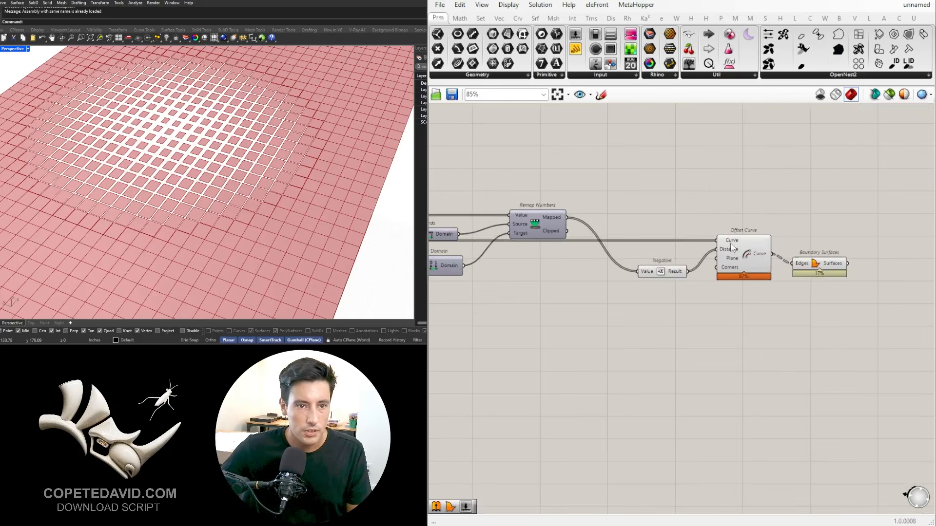
right_click(730, 242)
mouse_move(785, 271)
click(900, 296)
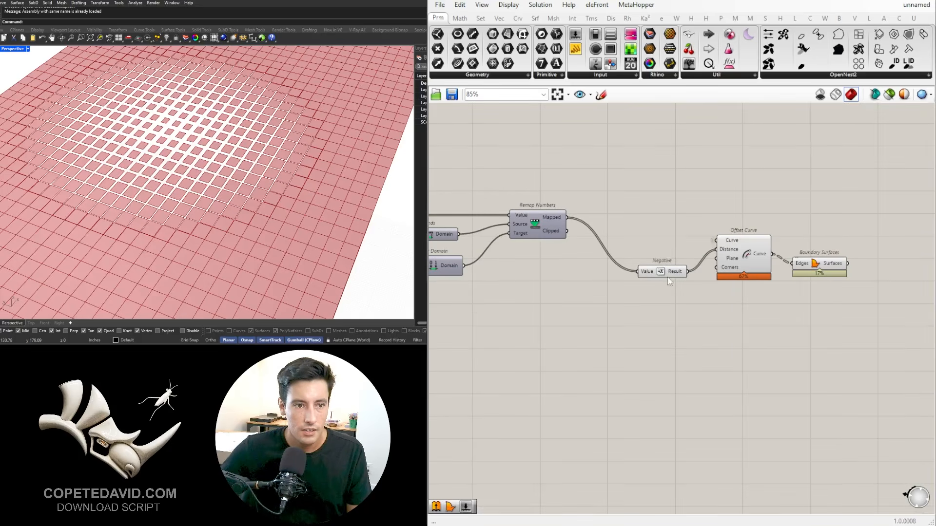
Step: Line up Negative, Offset Curve and Boundary Surfaces in a compact row beside the Mapped output of Remap Numbers
drag(669, 271, 681, 249)
drag(881, 320, 545, 193)
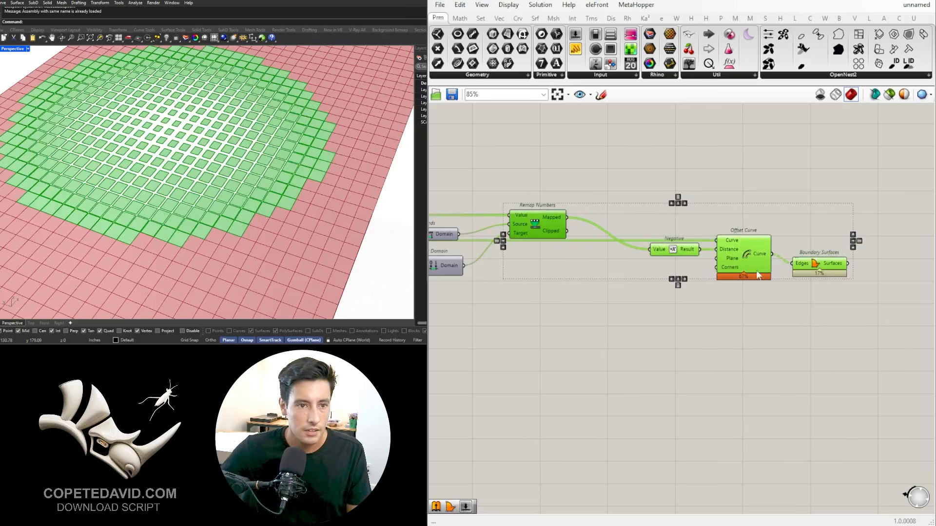
drag(858, 337, 630, 227)
scroll(733, 256, up, 3)
drag(733, 257, 619, 205)
click(785, 290)
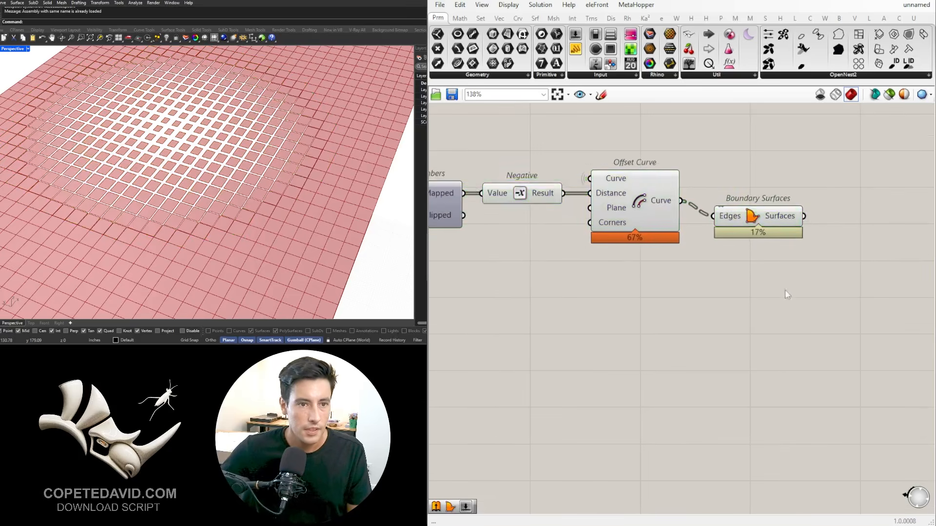
scroll(779, 290, down, 3)
click(682, 286)
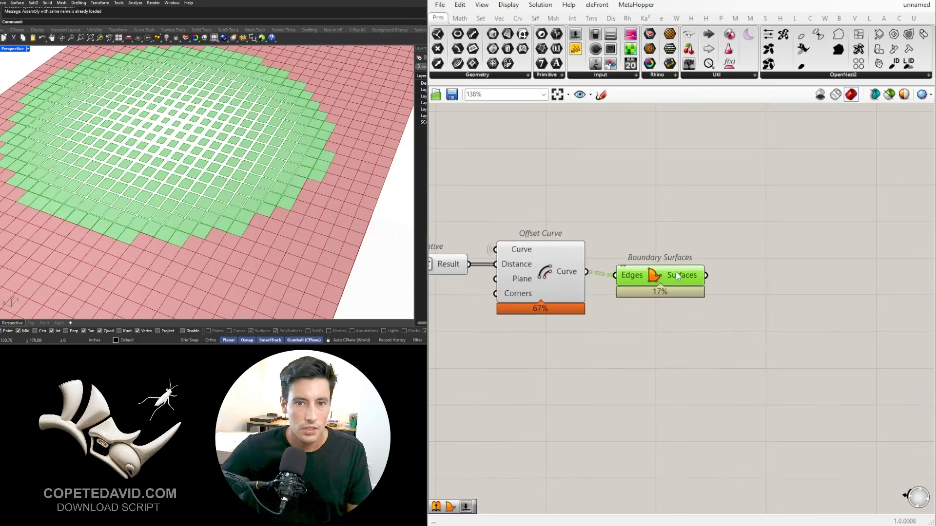
Step: Add a Geometry parameter after Boundary Surfaces and feed it the Surfaces output
click(790, 295)
right_drag(791, 295, 757, 293)
double_click(757, 292)
text(GEO)
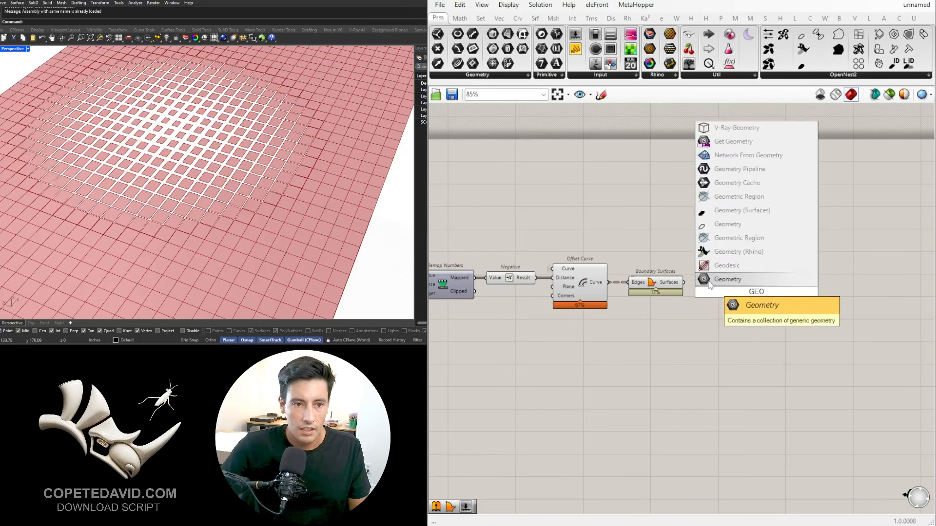
click(709, 285)
scroll(683, 287, up, 3)
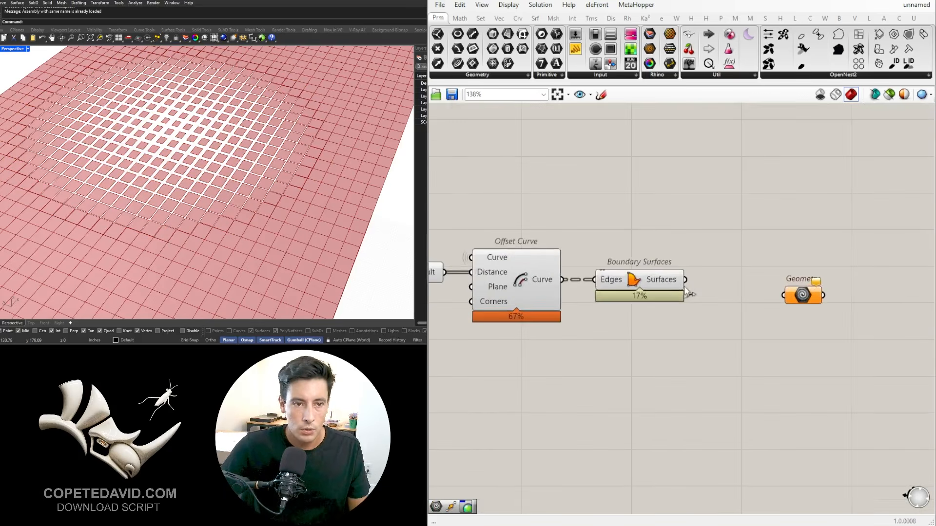
drag(685, 279, 785, 283)
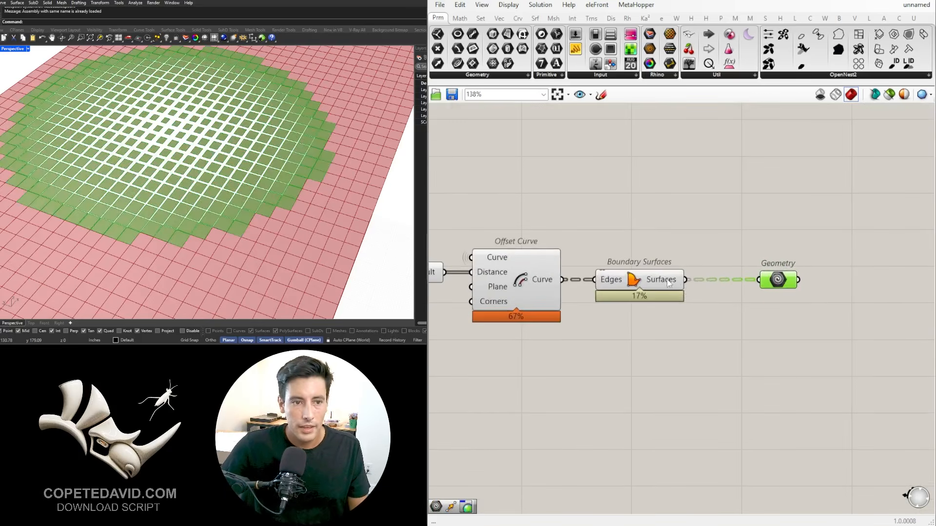
Step: Put the Geometry parameter in its own group and label the group PATTERN
click(659, 282)
click(776, 284)
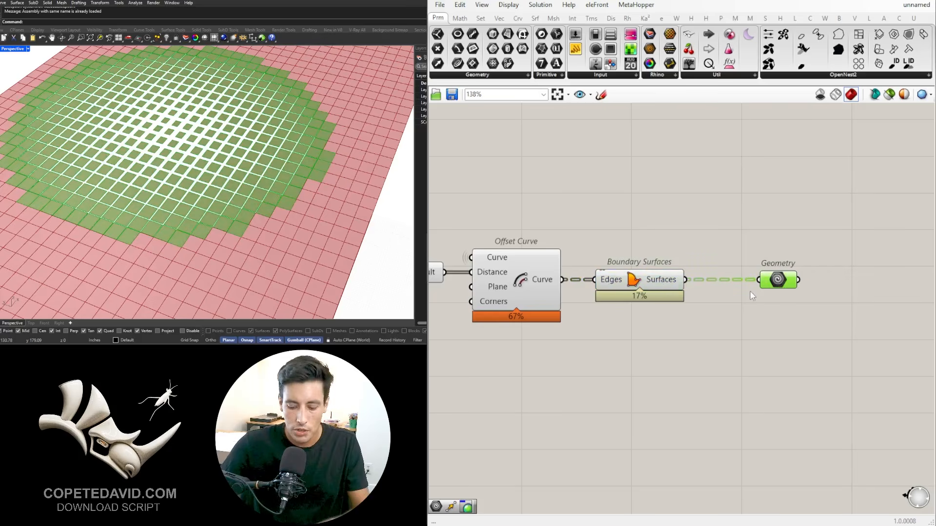
right_click(767, 269)
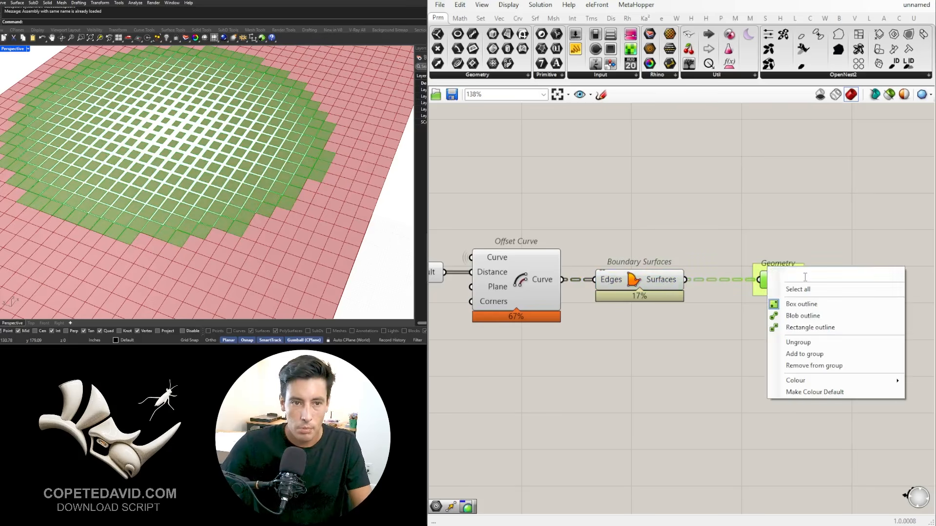
click(805, 277)
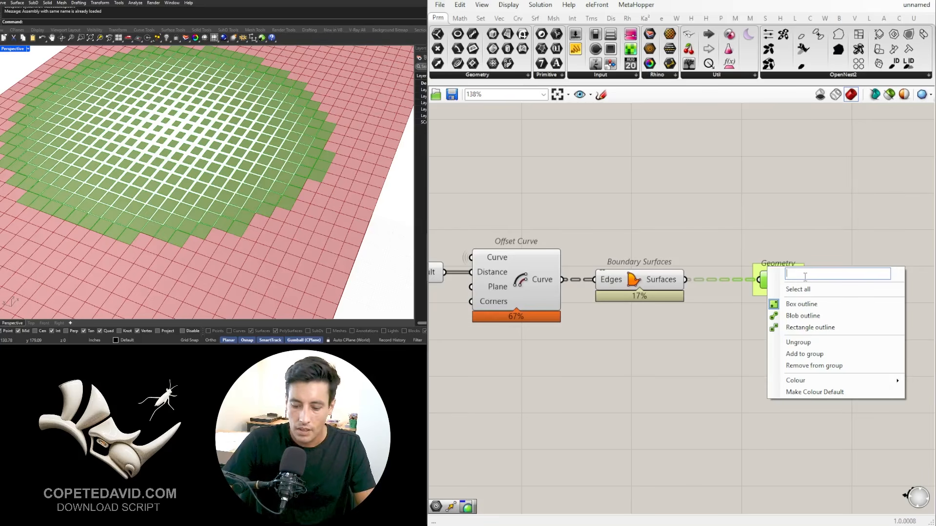
text(PATTERN)
key(Return)
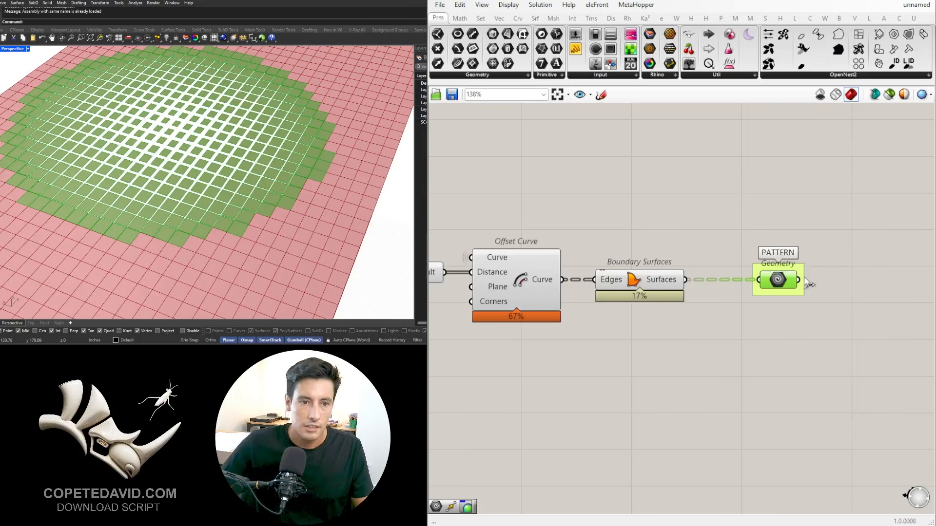
click(741, 197)
Step: Place a copy of the Geometry parameter below PATTERN and put it in a group labelled FIELD
scroll(803, 297, down, 4)
drag(853, 342, 788, 386)
scroll(807, 289, up, 2)
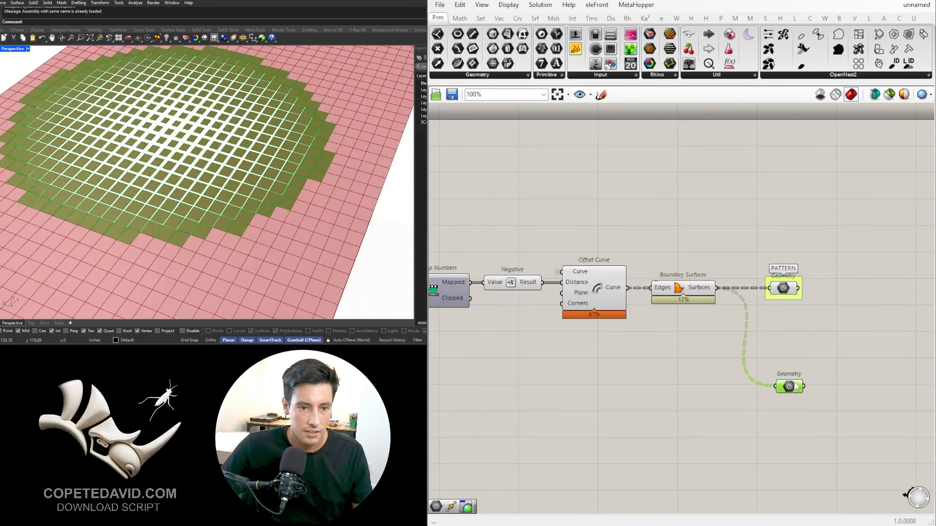
scroll(795, 388, up, 3)
key(ctrl+g)
right_click(792, 385)
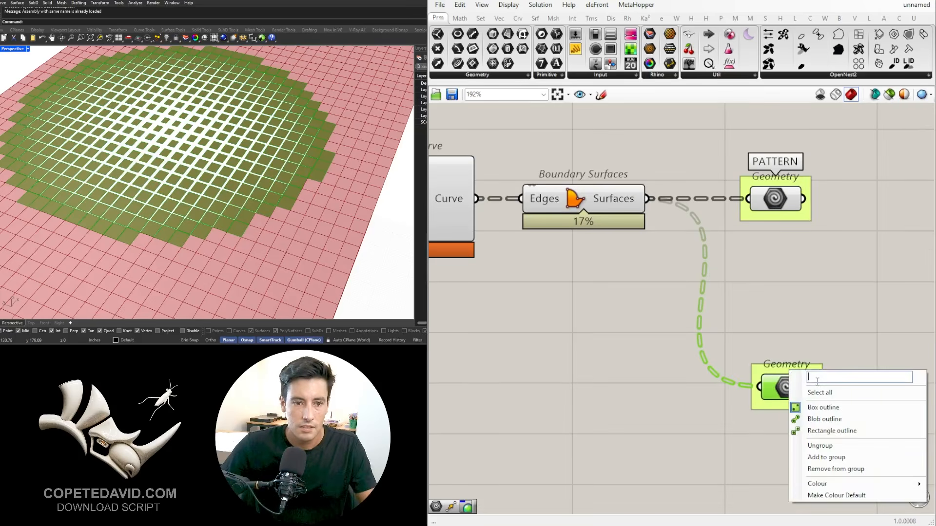
text(FIELD)
key(Return)
scroll(682, 303, down, 6)
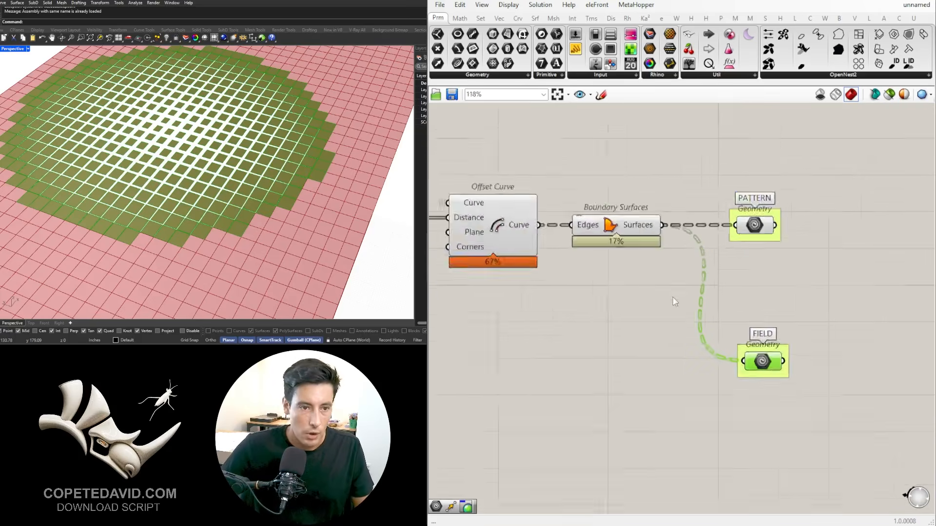
Step: Connect the FIELD Surface parameter after Dispatch to the FIELD Geometry parameter, replacing its Boundary Surfaces wire
right_drag(548, 383, 736, 368)
click(736, 368)
scroll(510, 296, up, 3)
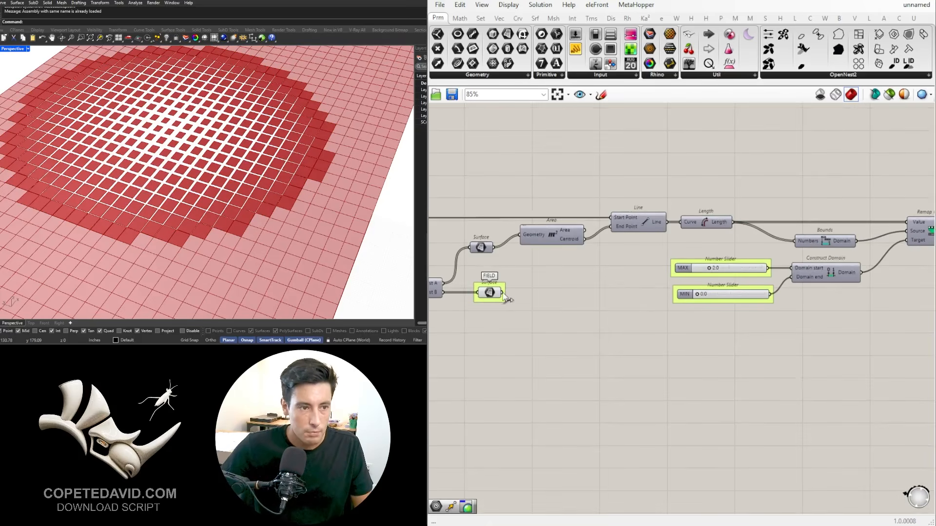
scroll(503, 294, down, 4)
drag(503, 293, 919, 298)
scroll(731, 312, up, 4)
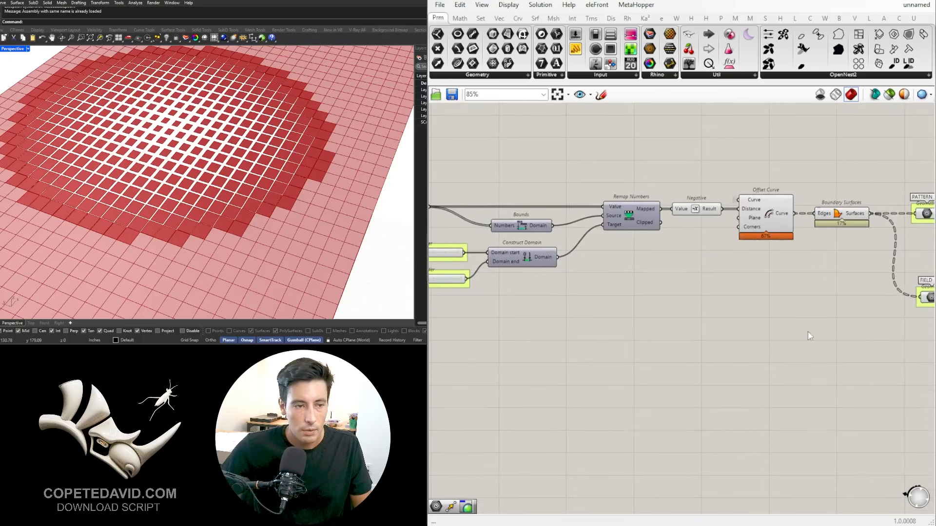
scroll(546, 322, down, 3)
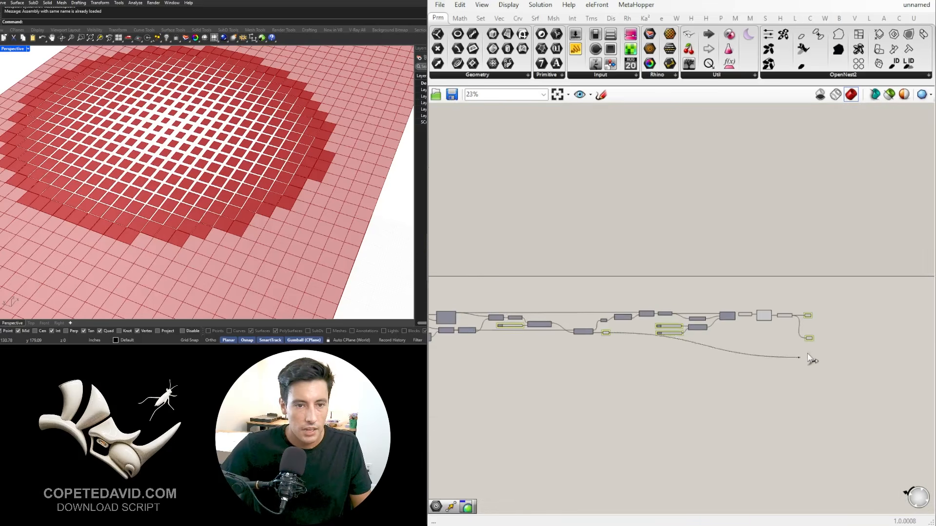
scroll(804, 334, up, 3)
scroll(801, 333, up, 2)
Step: Position the FIELD Geometry group directly beneath PATTERN and set its incoming wire display to hidden
drag(802, 346, 796, 294)
click(810, 322)
click(796, 293)
click(796, 306)
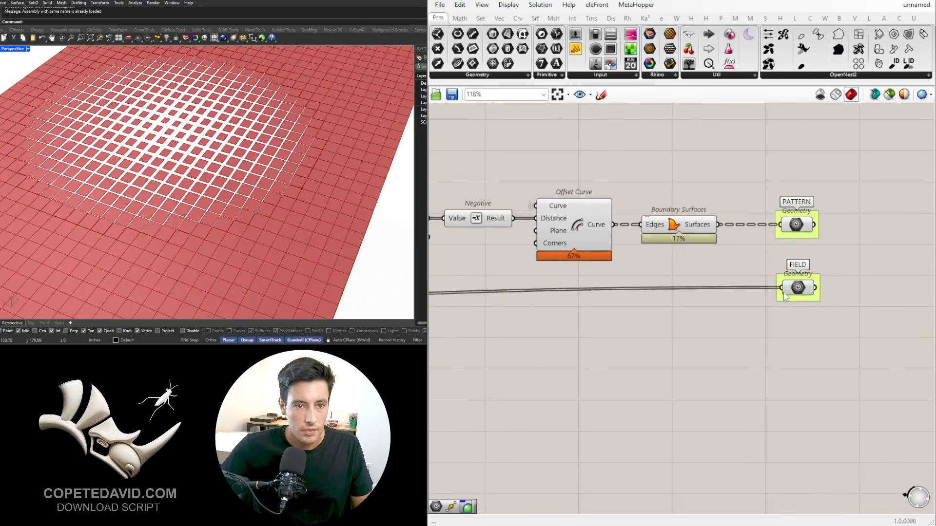
right_click(786, 294)
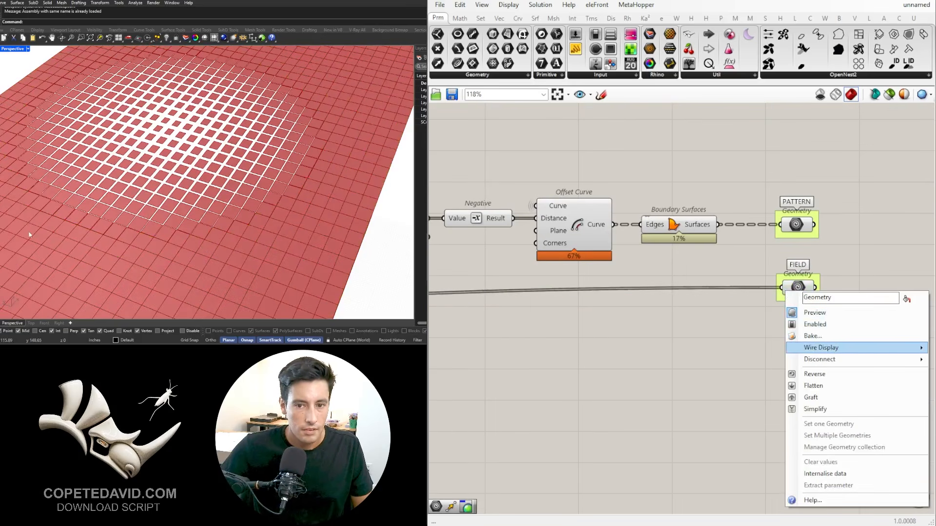
click(933, 371)
Step: Tighten the layout by moving Bounds, Construct Domain, the MAX and MIN sliders and the components from Remap Numbers onward closer to Length
scroll(656, 365, down, 6)
right_drag(531, 387, 738, 344)
scroll(707, 290, up, 5)
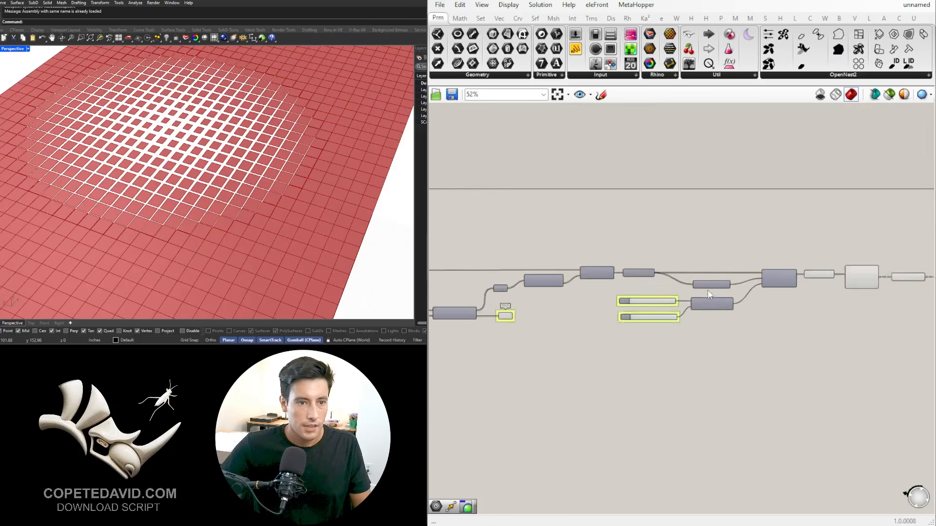
scroll(760, 316, down, 3)
right_drag(822, 352, 658, 313)
drag(893, 361, 636, 231)
scroll(638, 255, up, 2)
click(621, 224)
right_drag(638, 256, 696, 272)
scroll(621, 224, down, 4)
drag(891, 370, 628, 249)
scroll(653, 284, up, 4)
drag(667, 295, 636, 296)
click(553, 307)
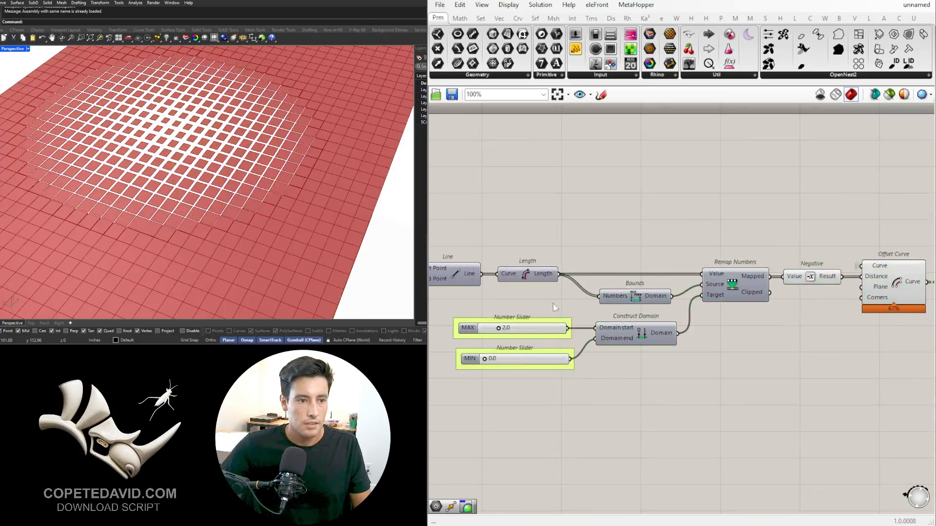
Step: Move the MIN slider closer beneath the MAX slider without overlapping their groups
scroll(511, 369, up, 2)
right_drag(435, 353, 545, 344)
scroll(546, 345, up, 2)
drag(547, 345, 535, 329)
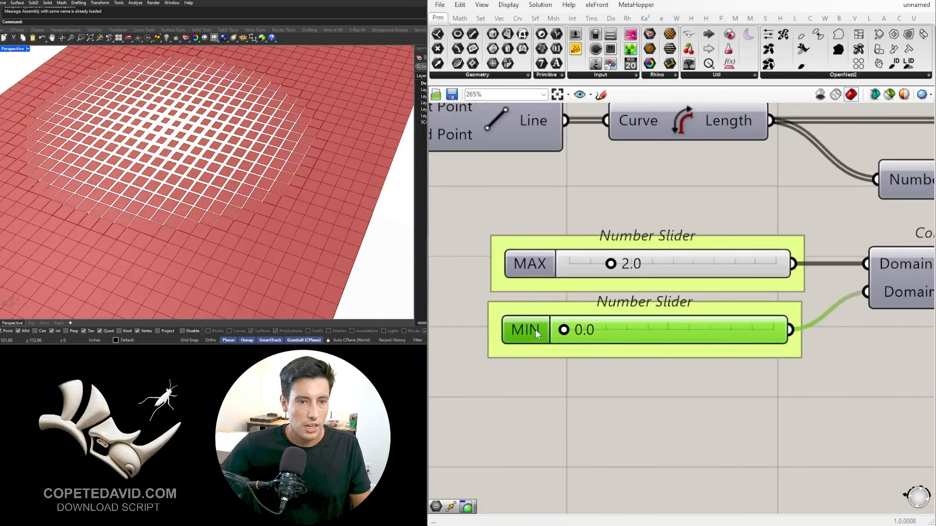
click(587, 401)
Step: Turn off the preview of the Negative, Offset Curve and Boundary Surfaces components
scroll(589, 403, down, 4)
scroll(715, 412, down, 4)
scroll(722, 321, up, 3)
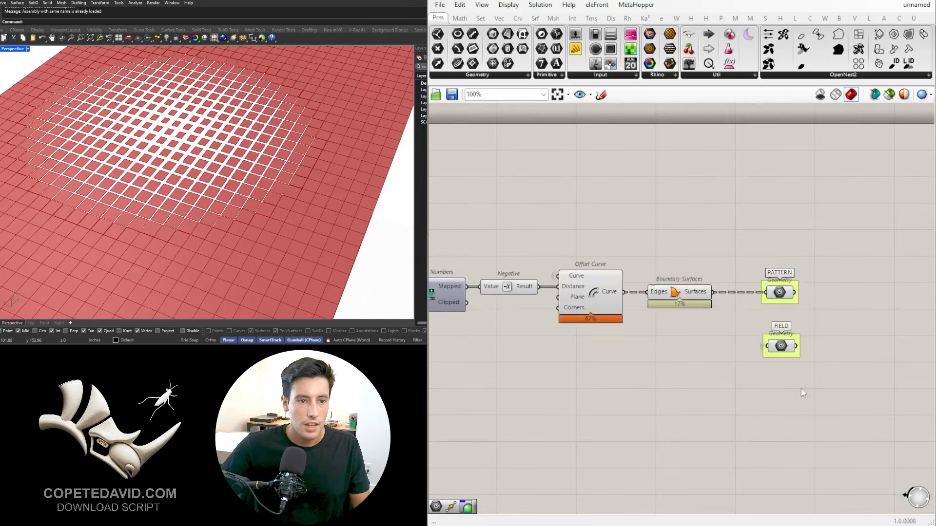
right_drag(802, 391, 837, 381)
drag(856, 384, 623, 225)
scroll(804, 341, up, 3)
click(809, 390)
scroll(731, 370, down, 4)
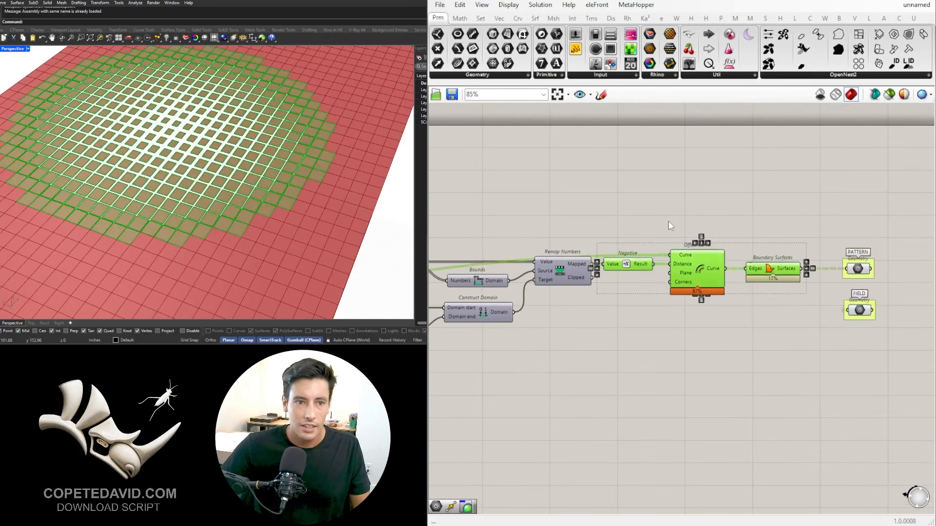
middle_click(668, 221)
click(695, 192)
click(809, 244)
Step: Turn off the preview of the FIELD Surface parameter fed by Dispatch List B
scroll(712, 262, down, 4)
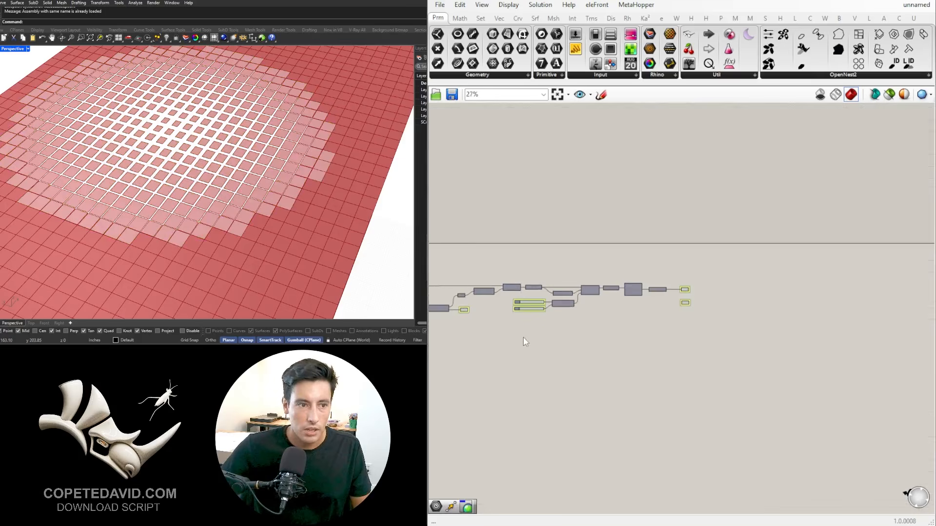
scroll(627, 317, up, 4)
drag(534, 225, 651, 309)
middle_click(659, 293)
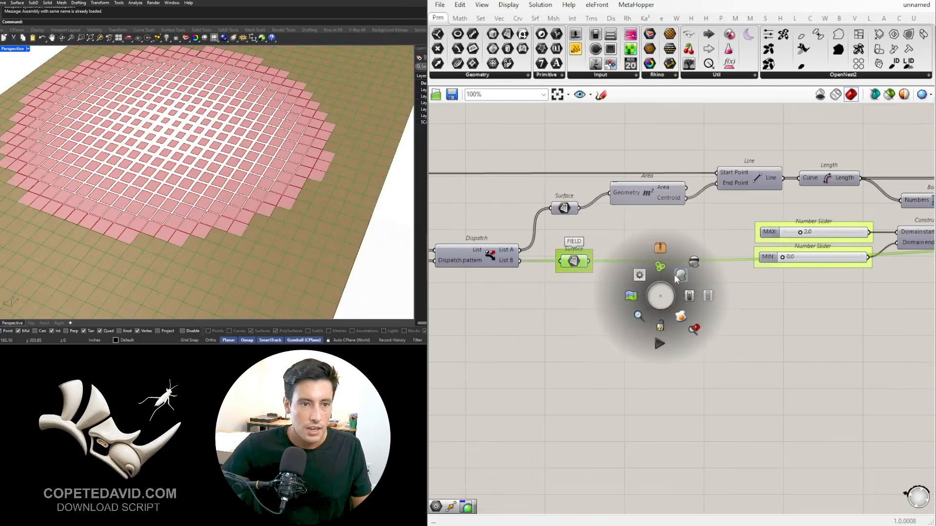
click(691, 259)
Step: Review the whole definition, from the attractor controls through Dispatch to the PATTERN and FIELD outputs
scroll(632, 340, down, 3)
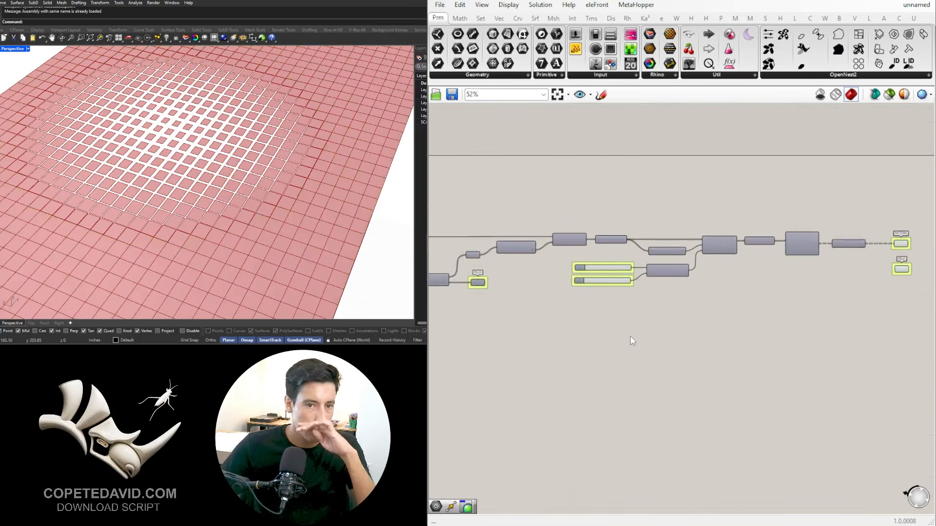
scroll(683, 320, down, 4)
right_drag(591, 337, 723, 324)
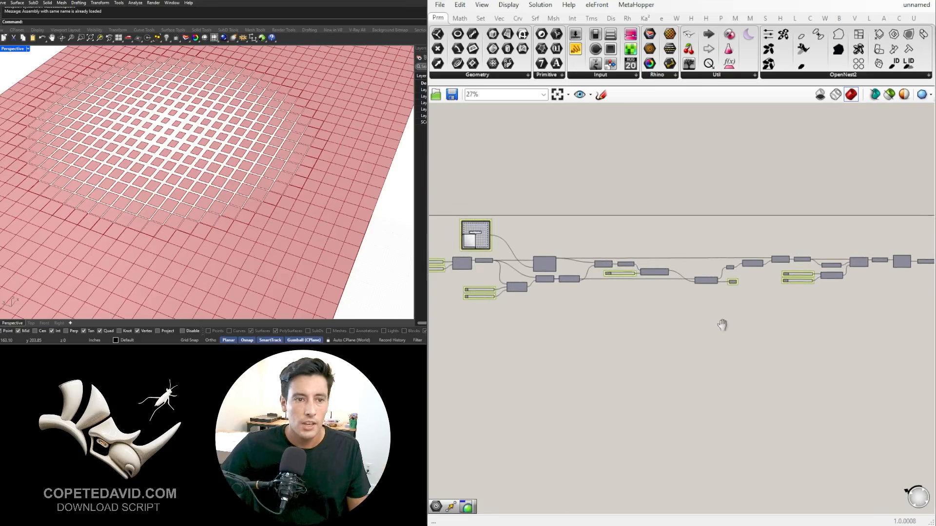
scroll(731, 299, up, 5)
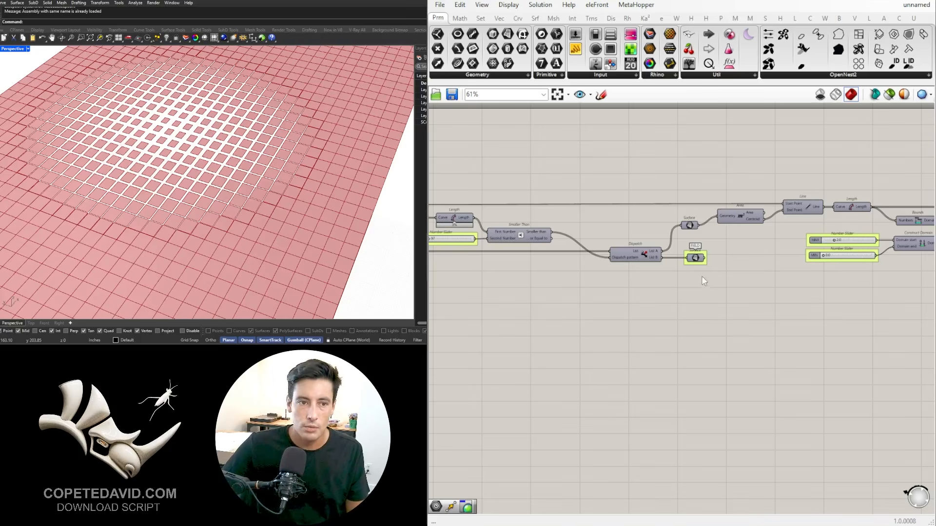
scroll(682, 311, down, 5)
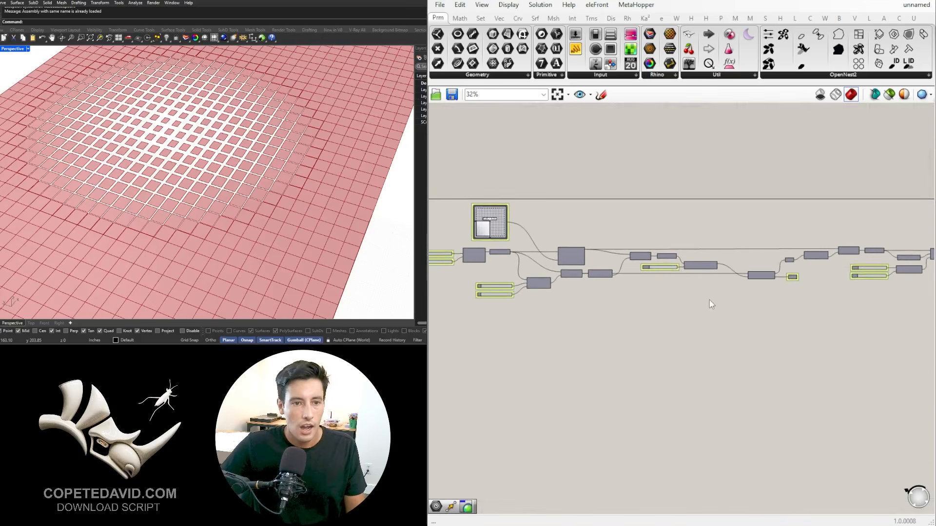
right_drag(746, 326, 679, 262)
scroll(674, 267, down, 1)
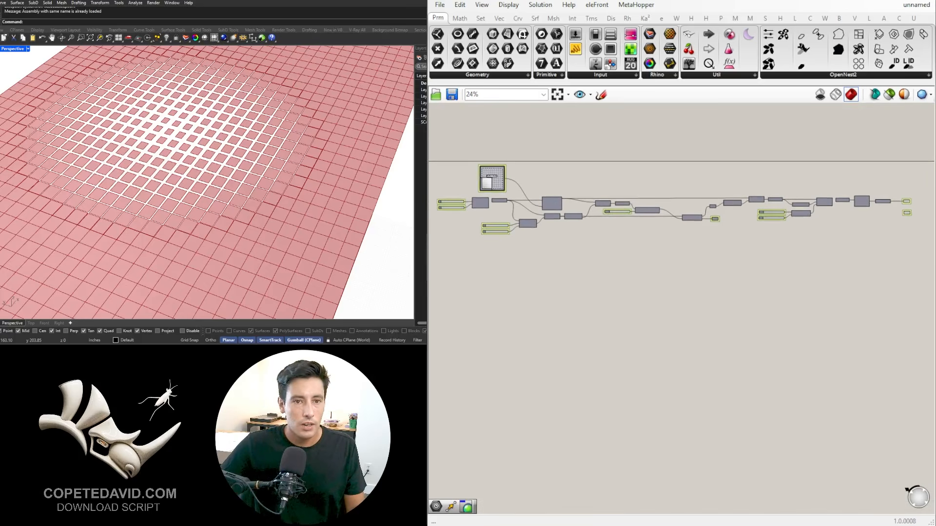
drag(934, 270, 905, 270)
drag(812, 3, 933, 97)
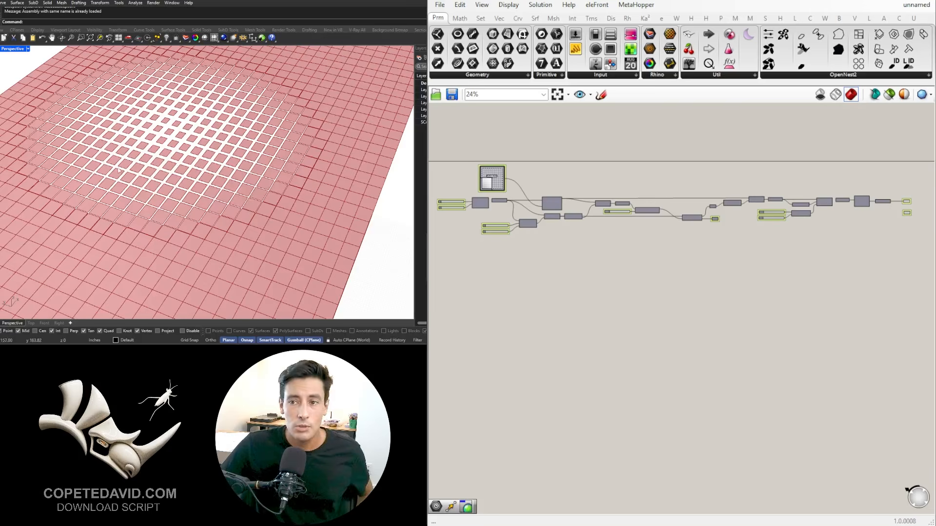
Step: Set the MAX slider to 7.6 to widen the openings around the attractor
scroll(118, 170, down, 5)
scroll(770, 221, up, 4)
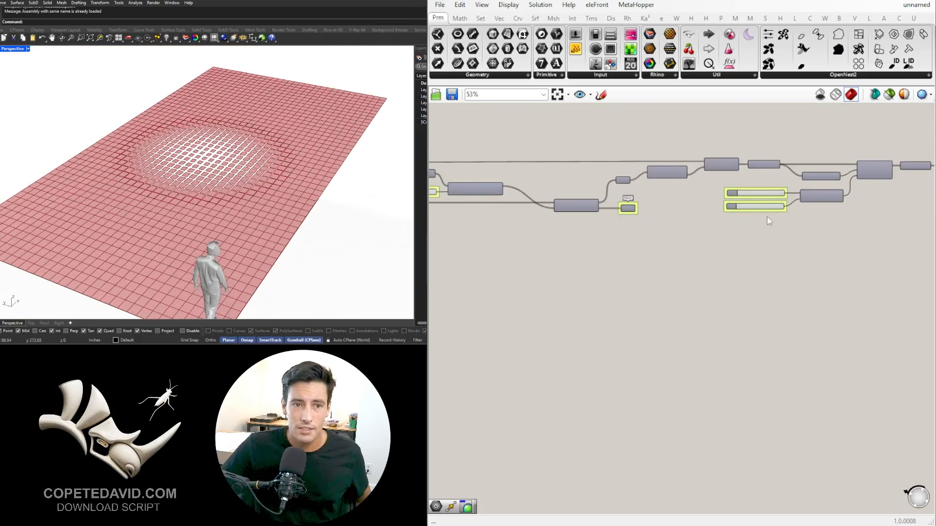
right_drag(253, 130, 244, 195)
scroll(731, 206, up, 6)
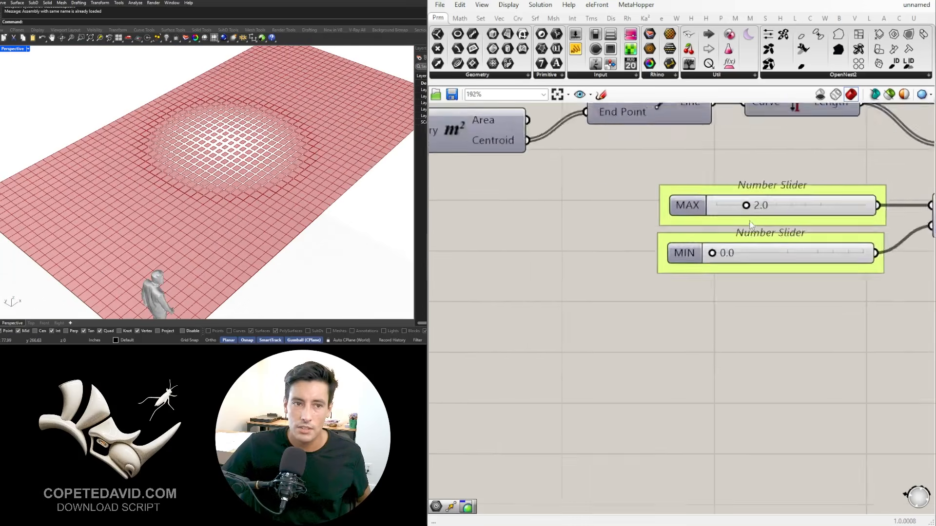
drag(661, 257, 698, 262)
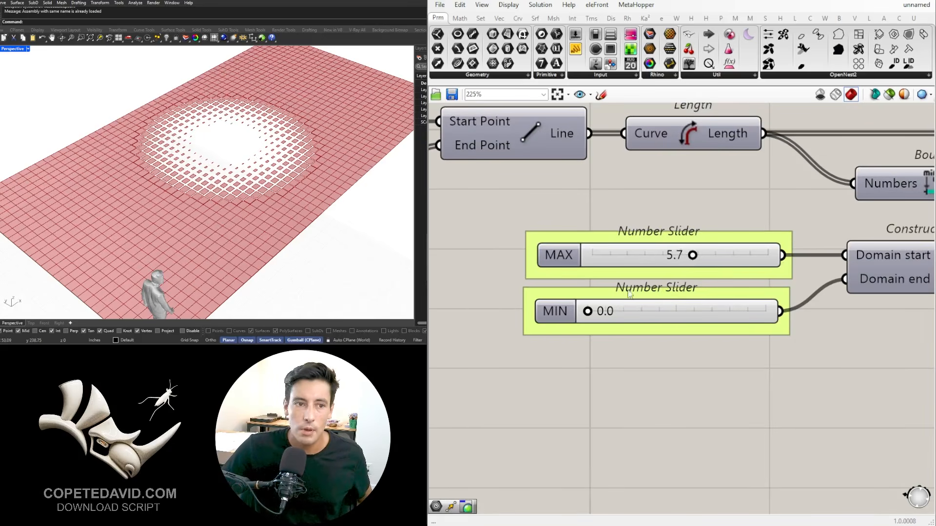
drag(713, 255, 715, 255)
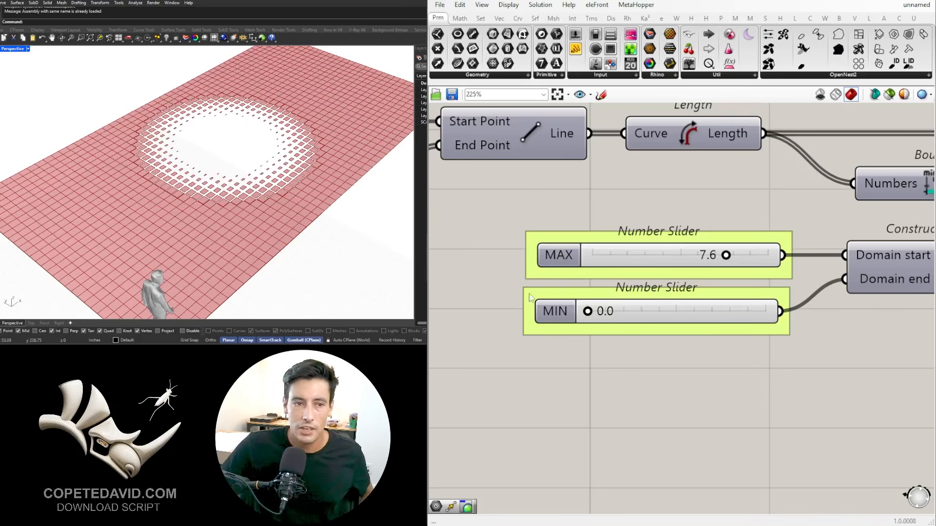
Step: Add a Custom Preview component beside the outputs and feed the PATTERN geometry into its Geometry input
scroll(615, 200, down, 6)
right_drag(829, 224, 518, 293)
scroll(666, 271, up, 3)
right_drag(710, 240, 428, 273)
double_click(657, 277)
text(CUST)
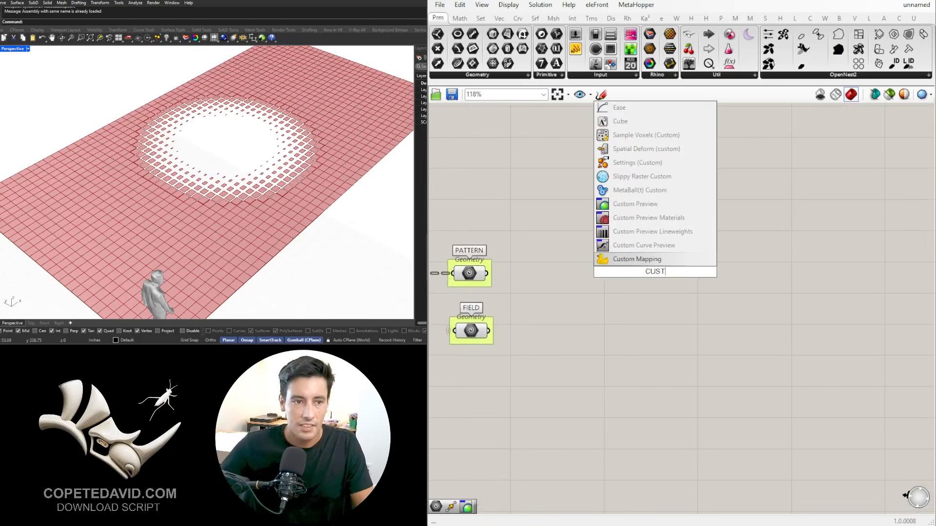
click(634, 204)
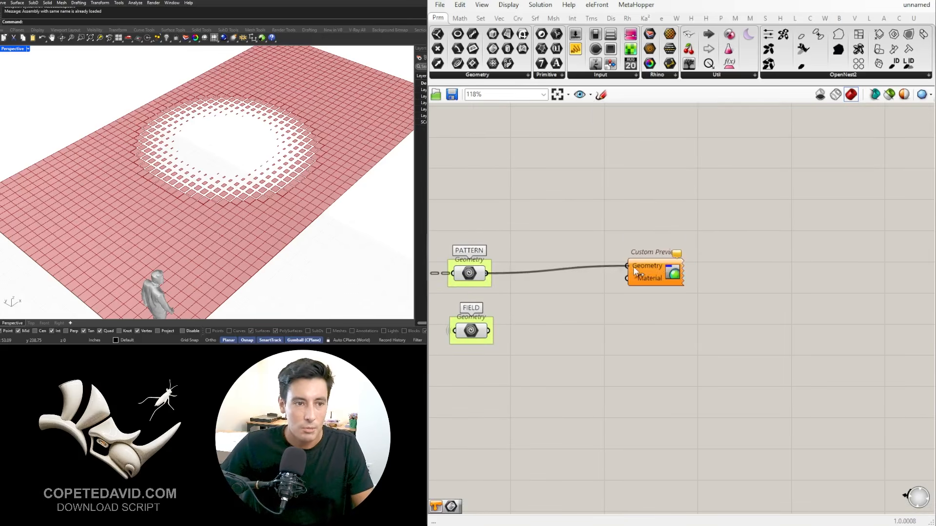
drag(633, 266, 716, 279)
Step: Add a Colour Swatch and connect it to the Material input of the Custom Preview
double_click(642, 315)
text(SW)
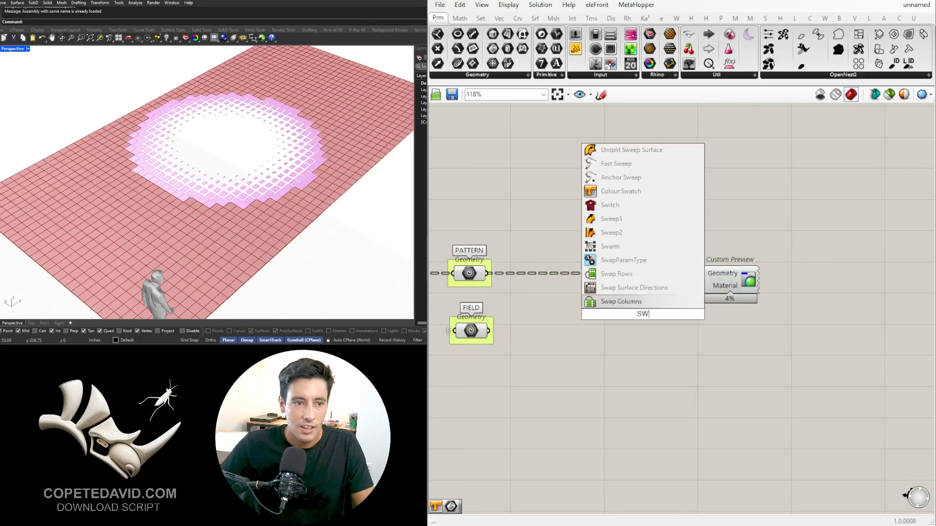
text(A)
click(635, 232)
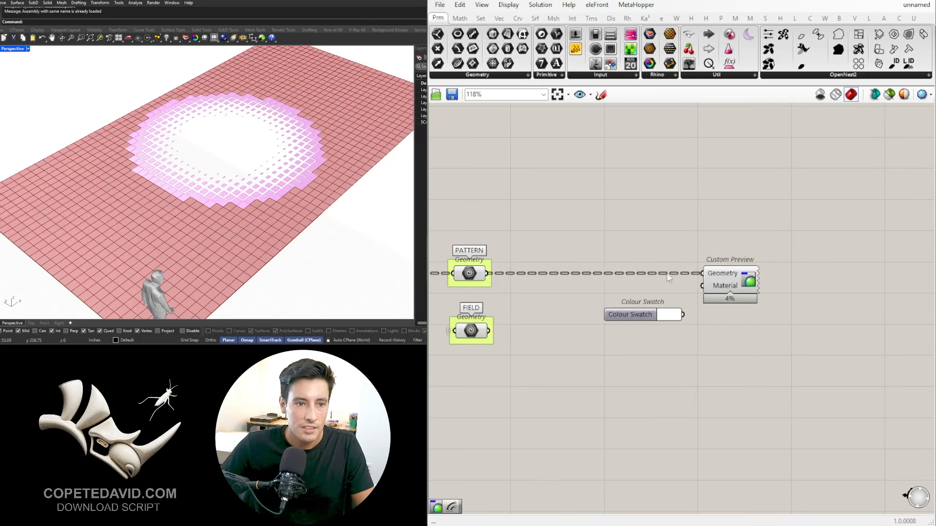
scroll(667, 278, up, 3)
drag(697, 346, 732, 290)
scroll(661, 337, down, 4)
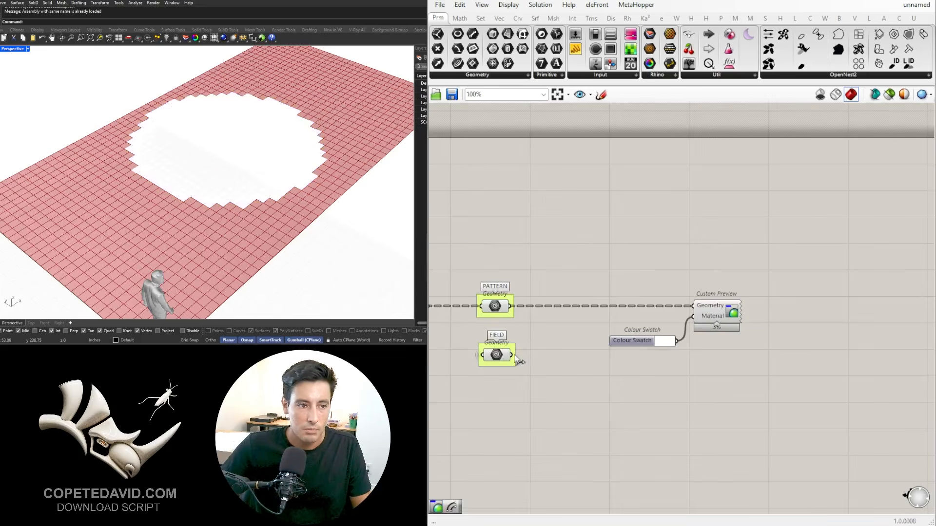
Step: Add the FIELD geometry to the Custom Preview's Geometry input and set the Colour Swatch to dark grey
shift+drag(669, 307, 693, 305)
click(669, 343)
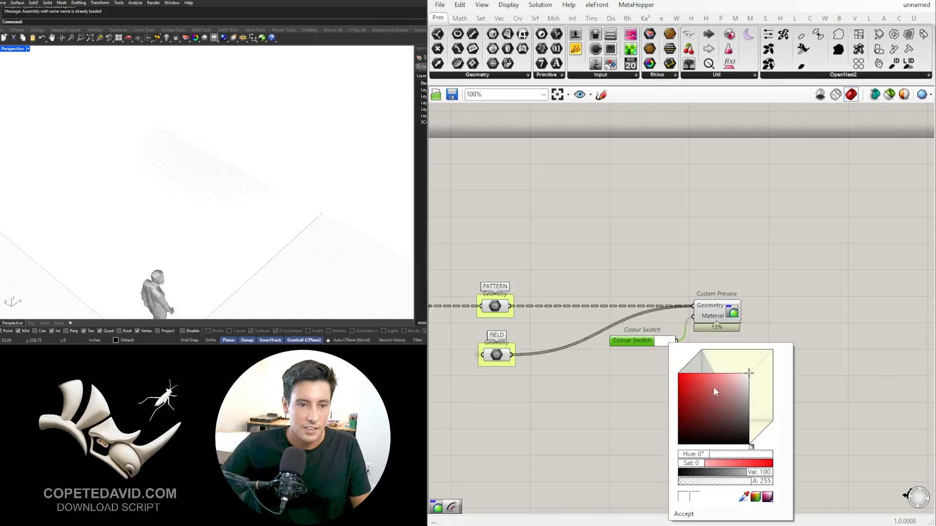
drag(713, 387, 775, 426)
click(747, 323)
Step: Turn off the preview of the PATTERN and FIELD Geometry parameters
right_drag(590, 349, 631, 333)
drag(580, 391, 518, 240)
middle_click(537, 231)
click(573, 196)
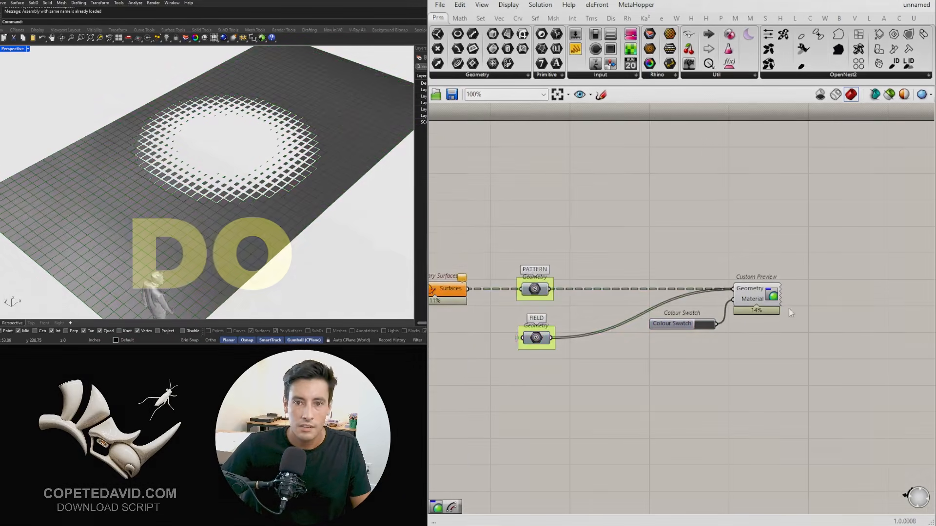
scroll(789, 308, up, 3)
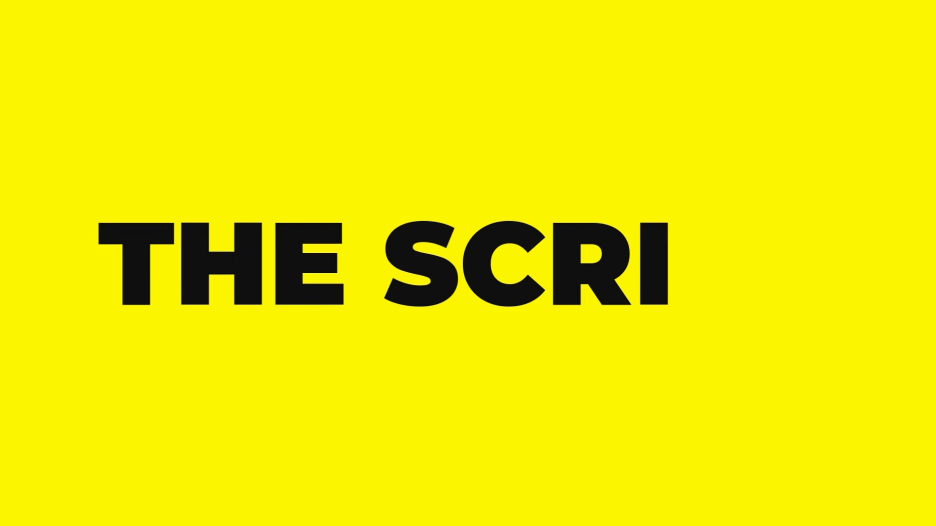